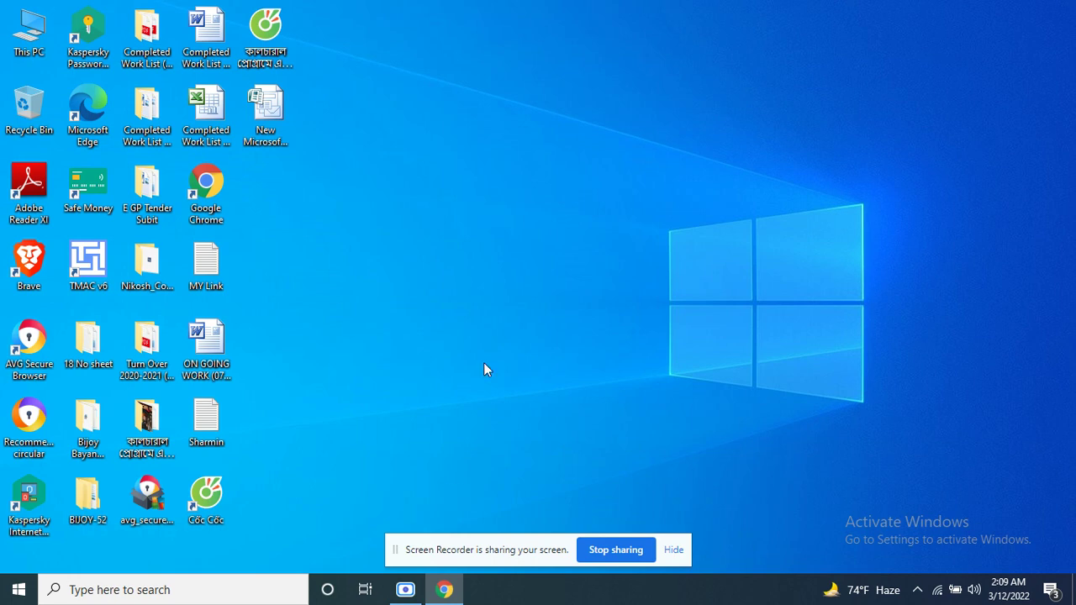
right_click(502, 221)
left_click(548, 288)
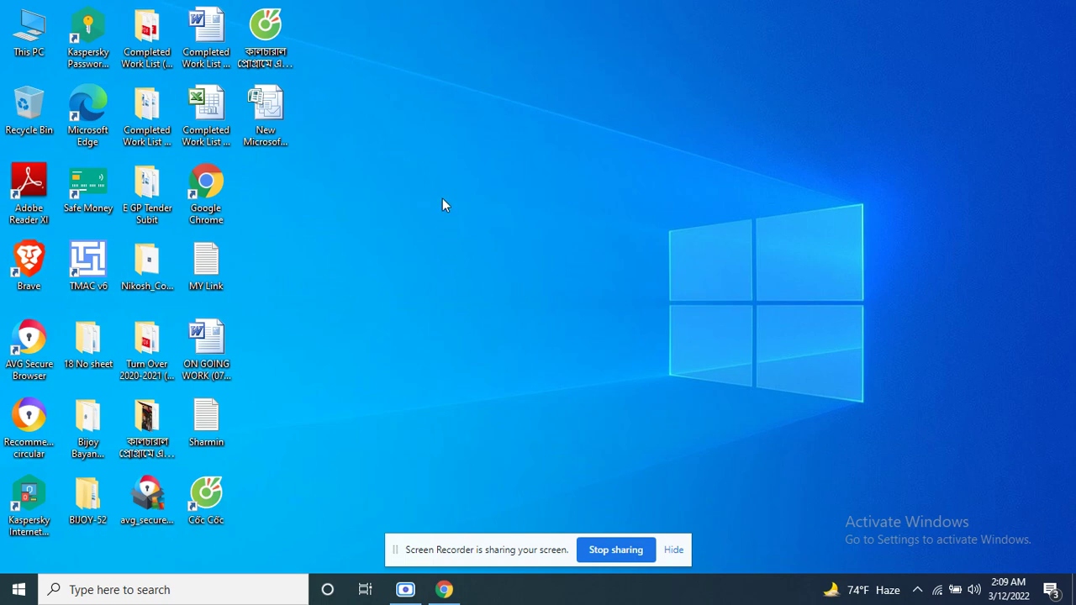
right_click(443, 198)
left_click(510, 274)
right_click(475, 243)
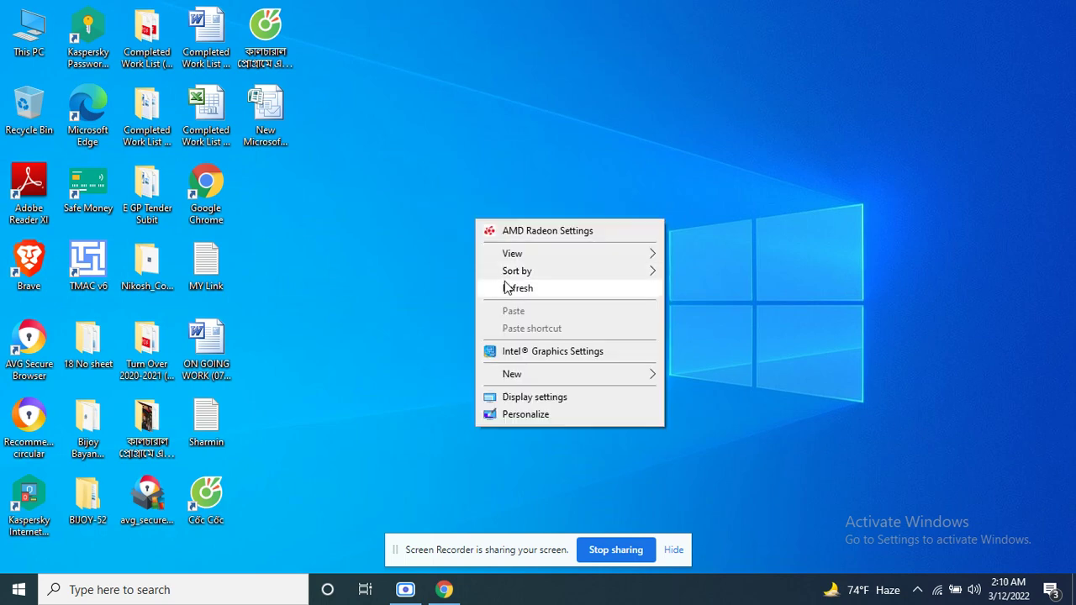
left_click(494, 288)
right_click(454, 230)
left_click(479, 298)
right_click(452, 240)
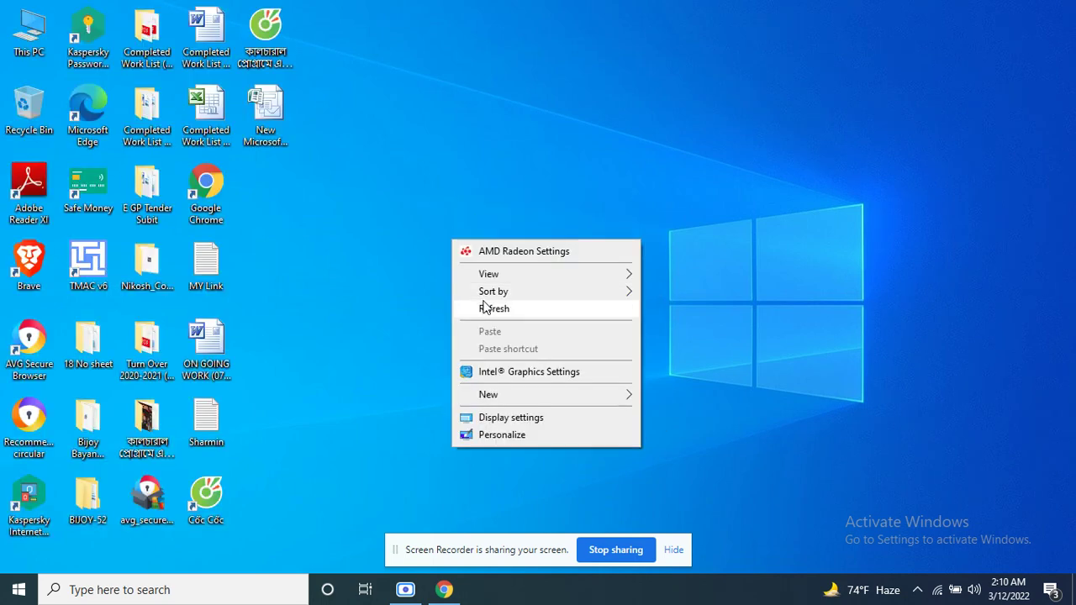
left_click(481, 309)
right_click(441, 239)
left_click(471, 310)
right_click(465, 251)
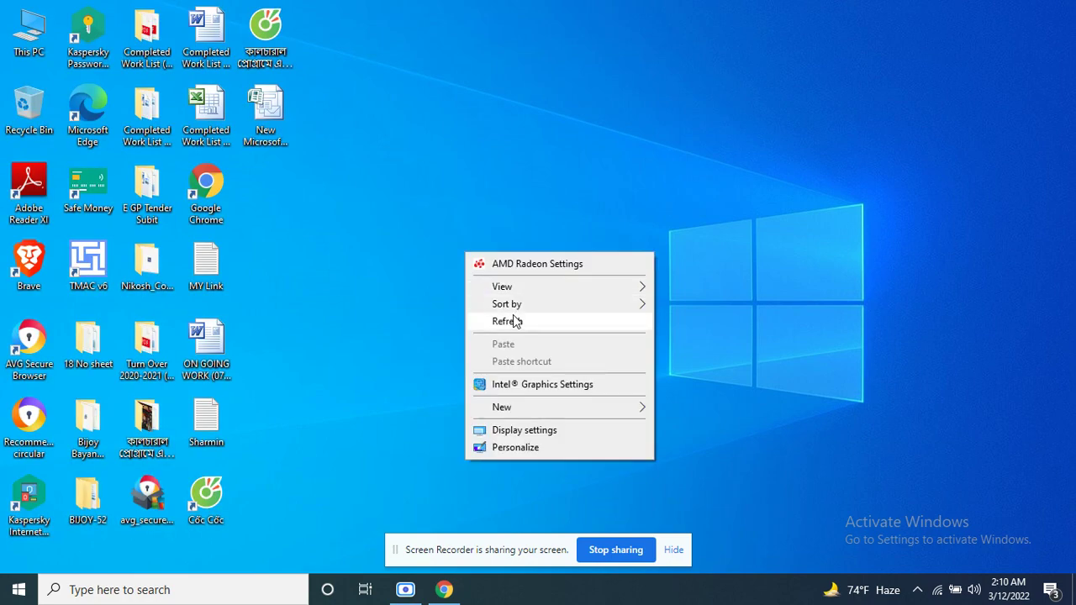
left_click(516, 320)
right_click(421, 216)
left_click(473, 286)
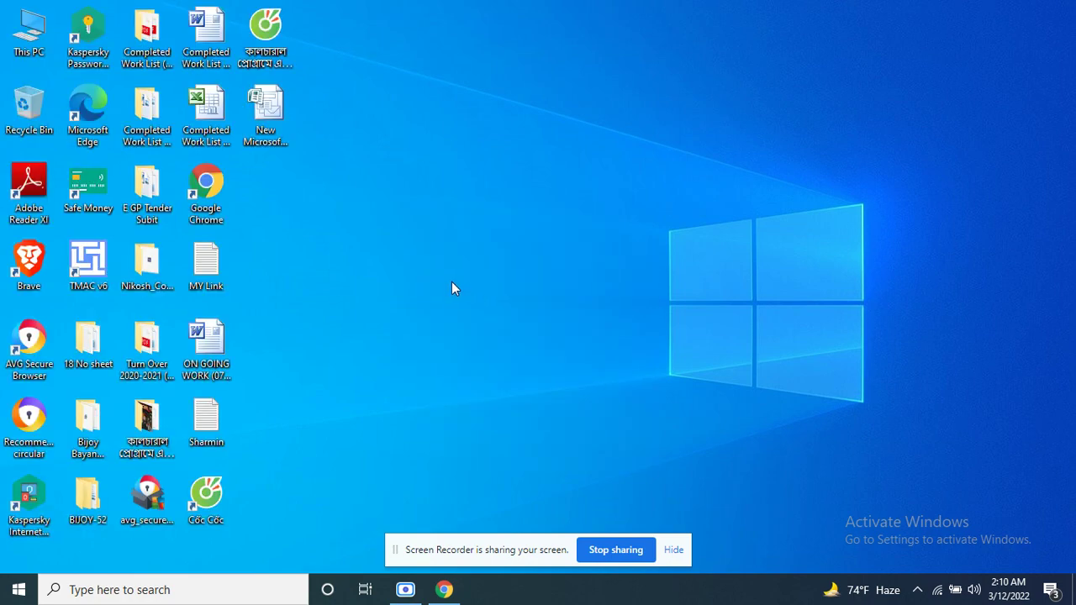
right_click(440, 230)
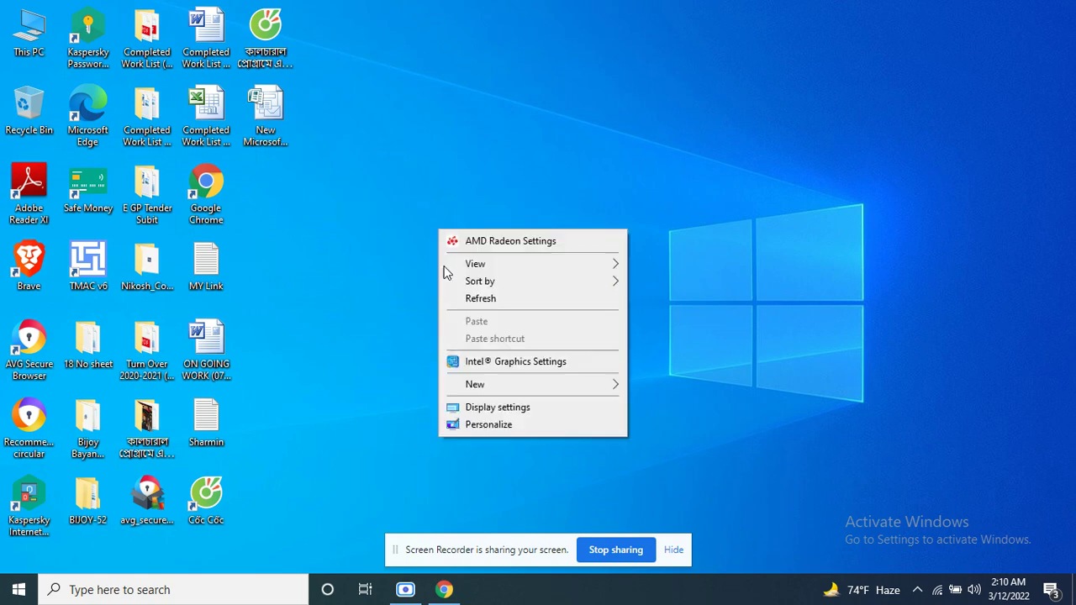
left_click(476, 299)
right_click(439, 249)
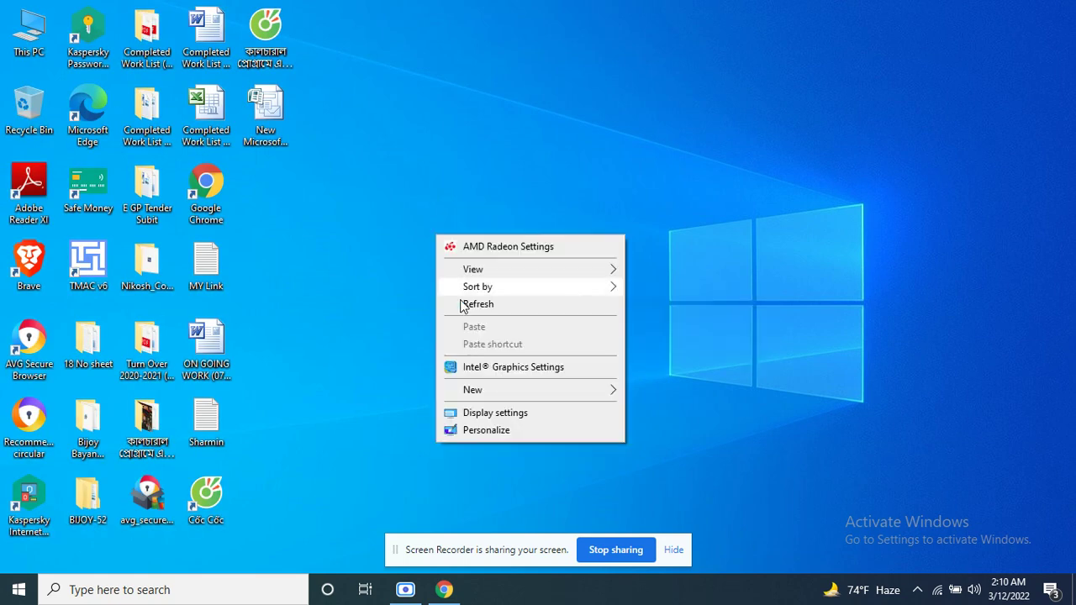
left_click(462, 306)
right_click(421, 240)
left_click(454, 308)
right_click(418, 237)
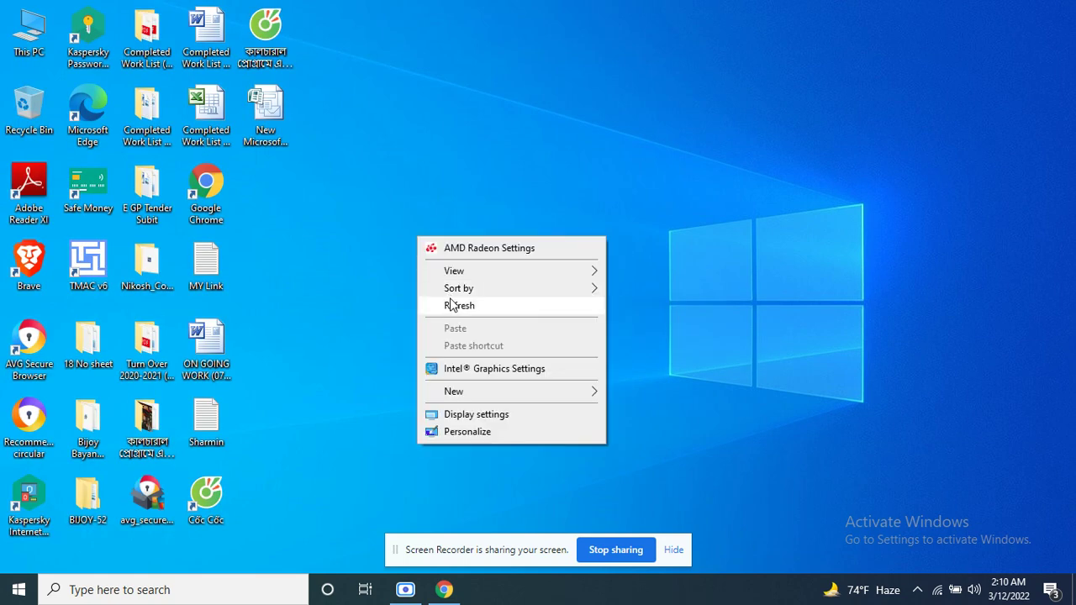
left_click(455, 303)
right_click(408, 225)
left_click(451, 293)
right_click(447, 232)
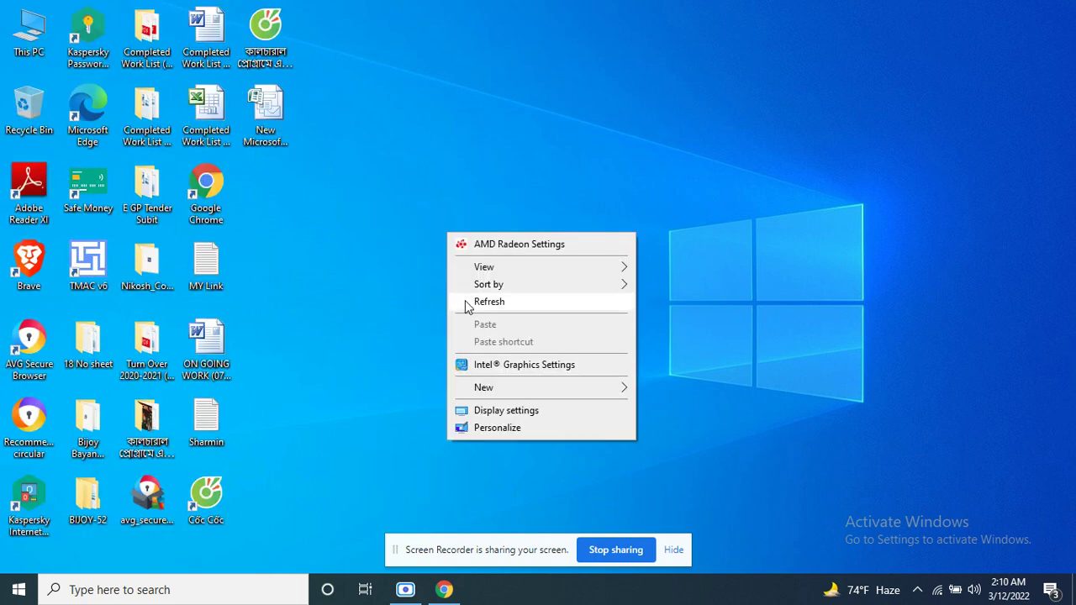
left_click(469, 304)
right_click(451, 238)
left_click(487, 309)
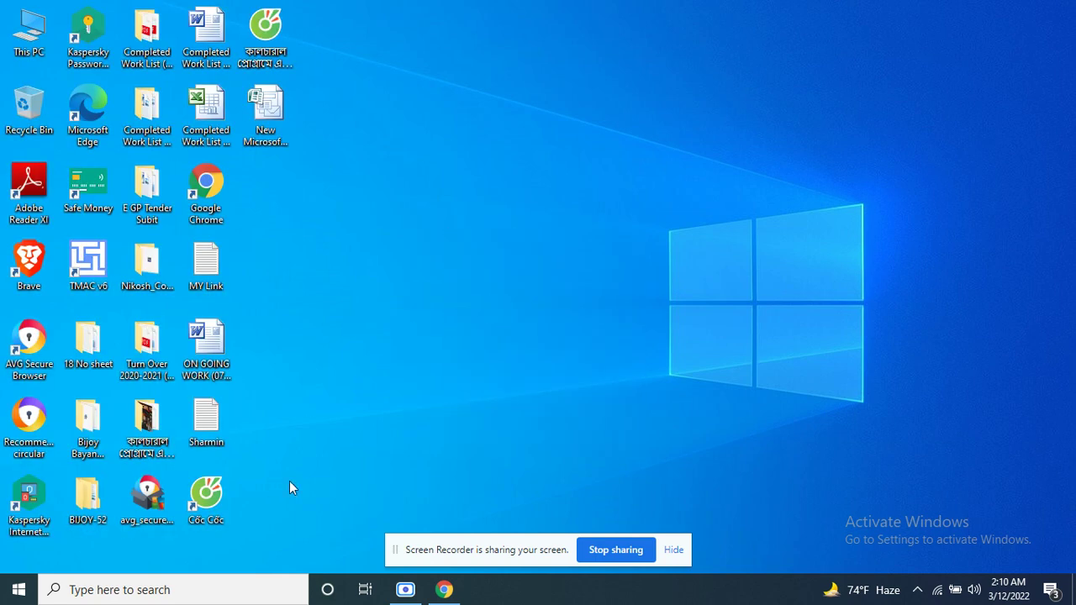
right_click(330, 347)
left_click(361, 407)
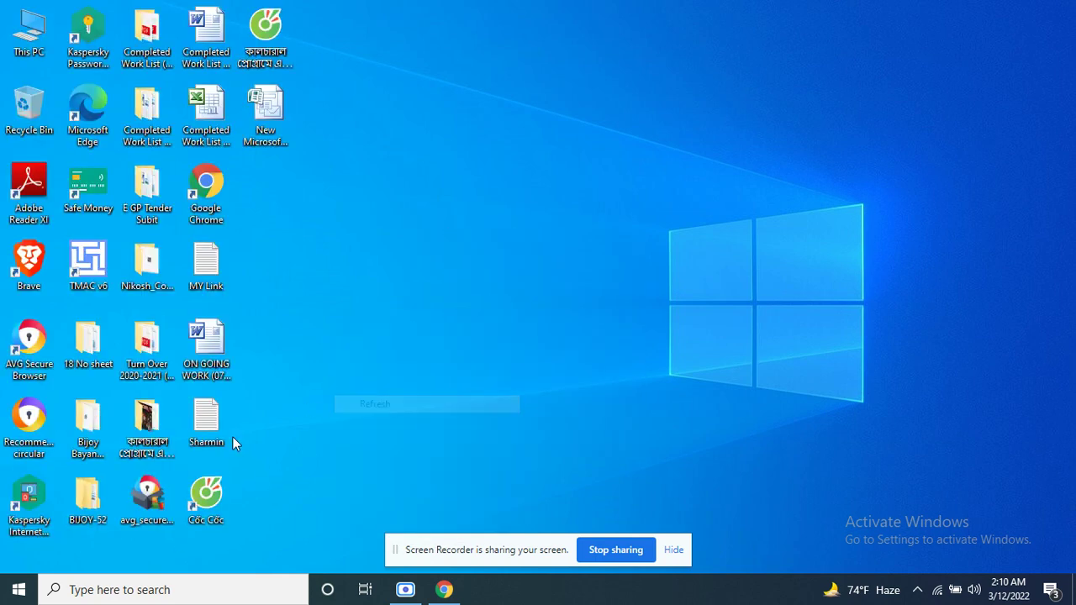
Launch Adobe Photoshop 7.0
left_click(19, 594)
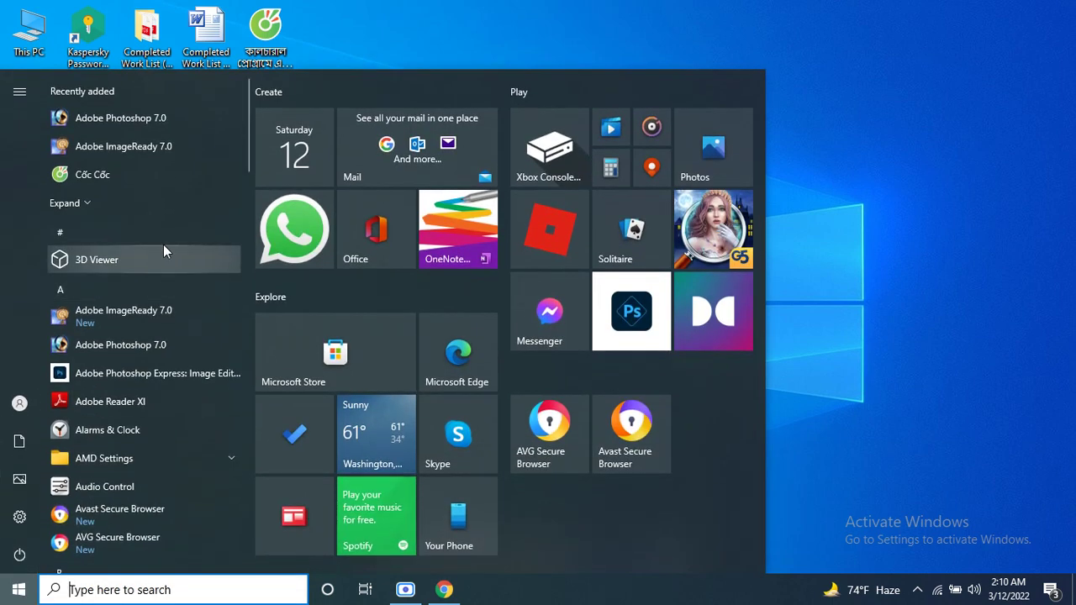
left_click(121, 348)
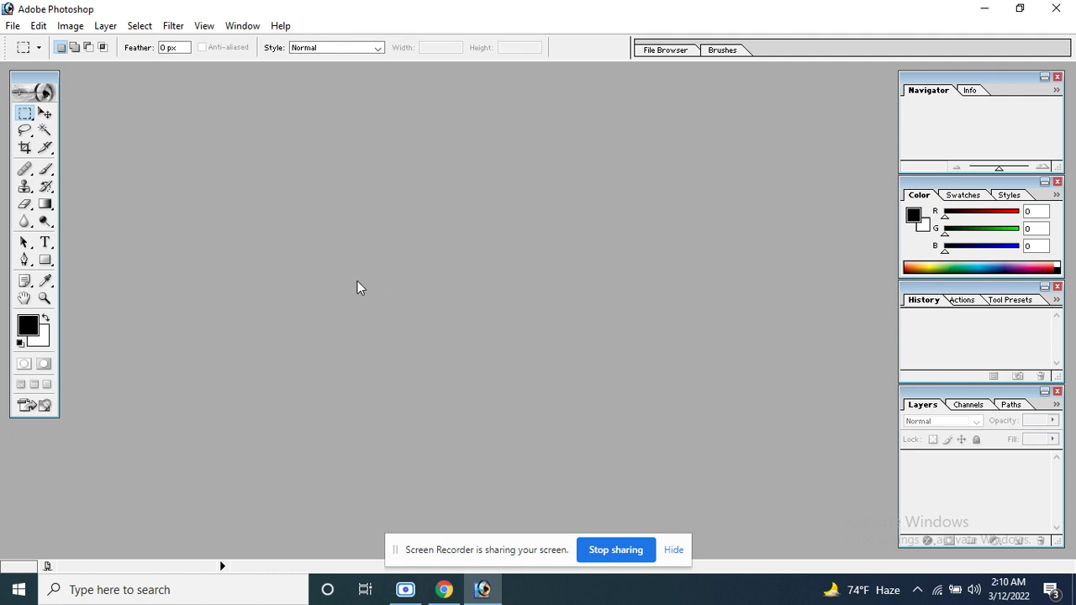
left_click(13, 25)
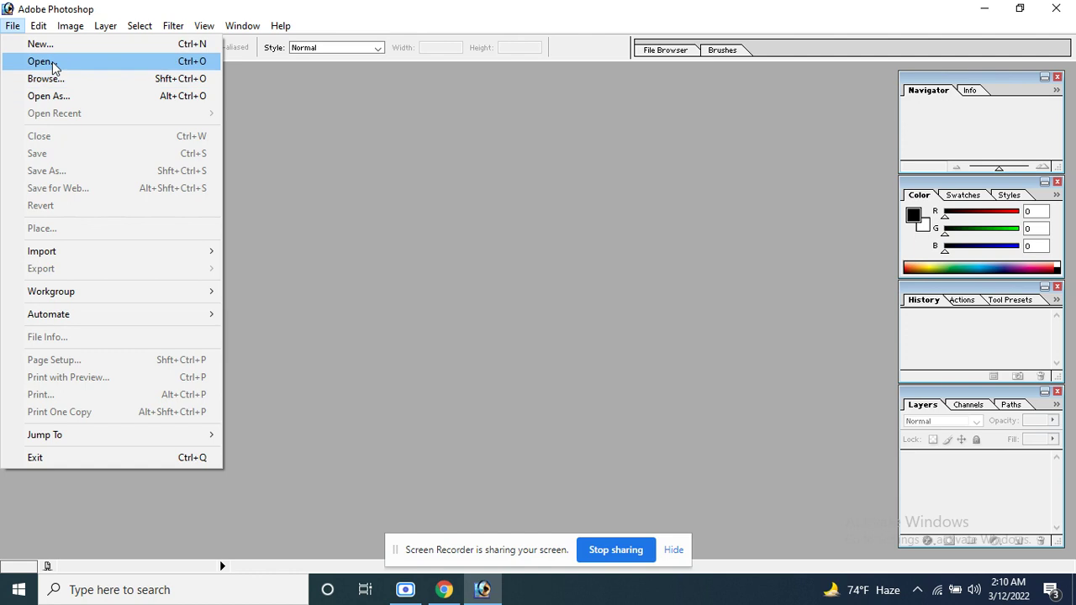
left_click(51, 61)
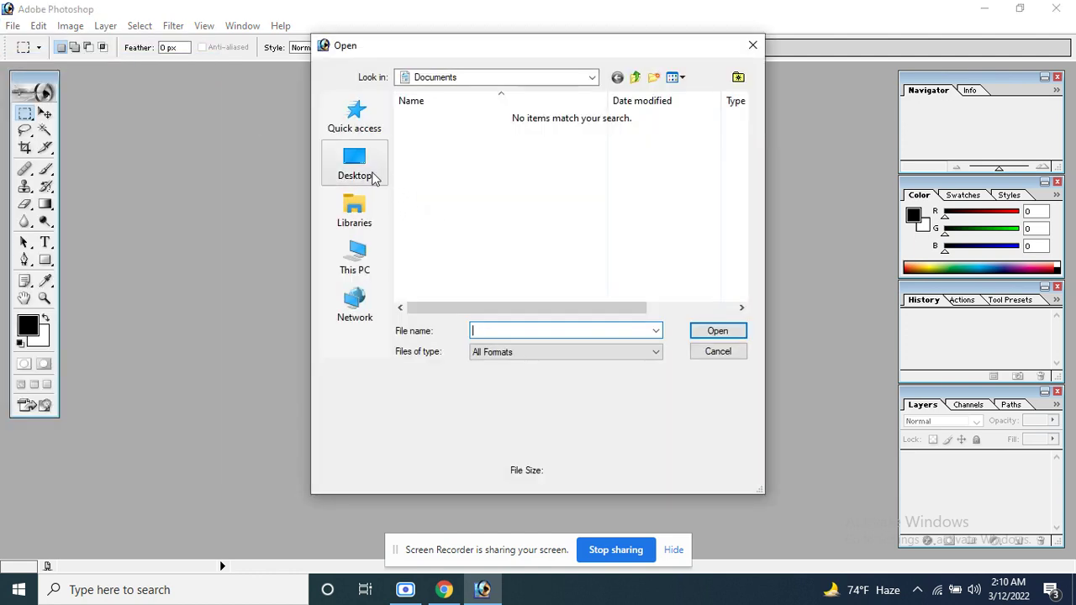
left_click(371, 176)
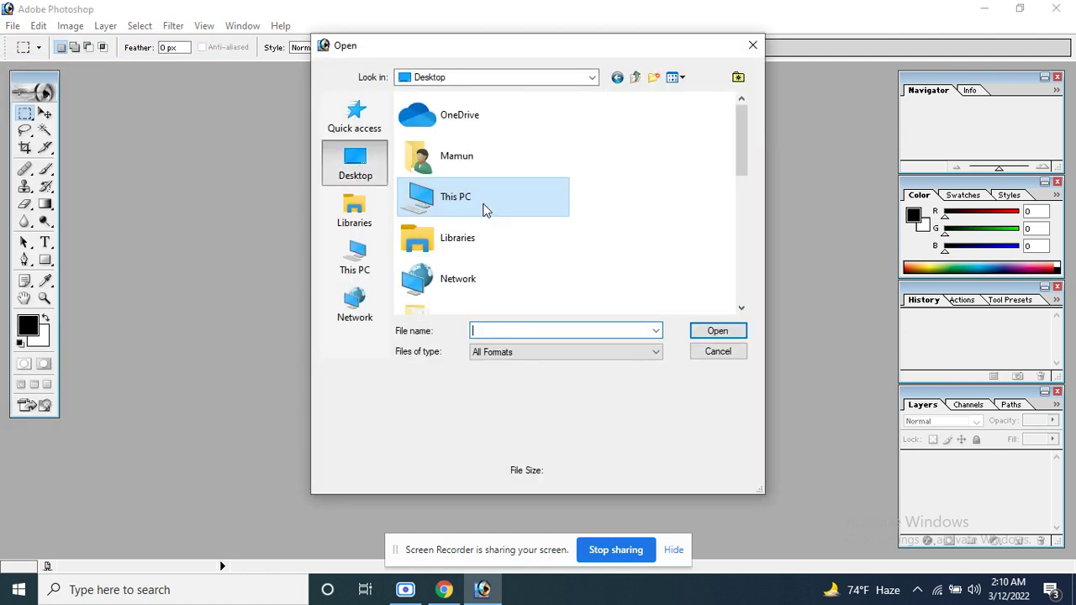
scroll(493, 234, "down", 3)
scroll(446, 244, "up", 3)
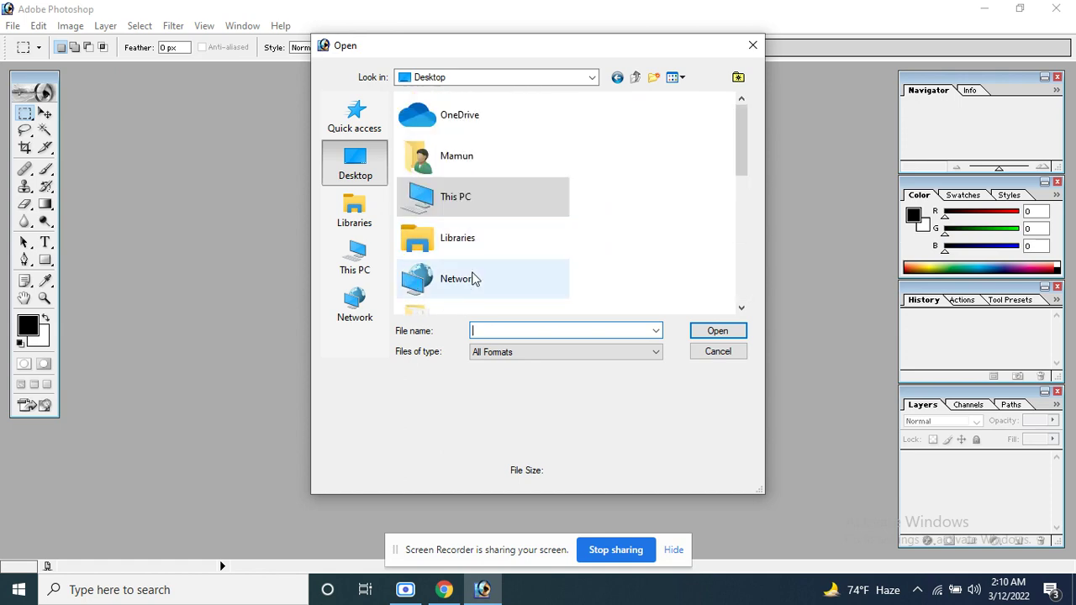
left_click(717, 351)
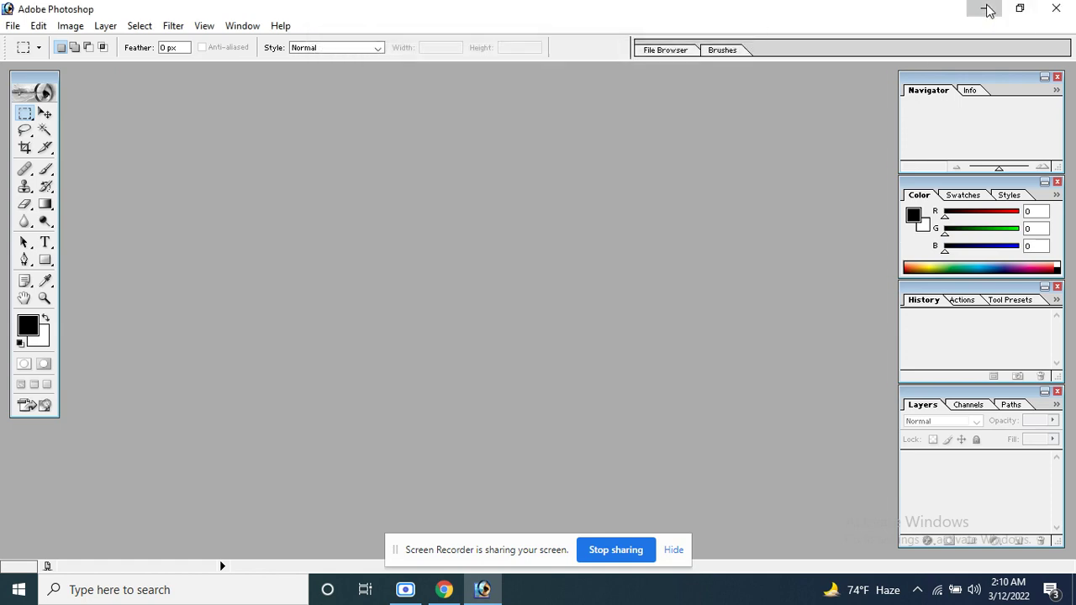
Switch to Google Chrome and search Google for "pp size woman pic", showing all the image results
left_click(988, 10)
right_click(354, 174)
left_click(413, 240)
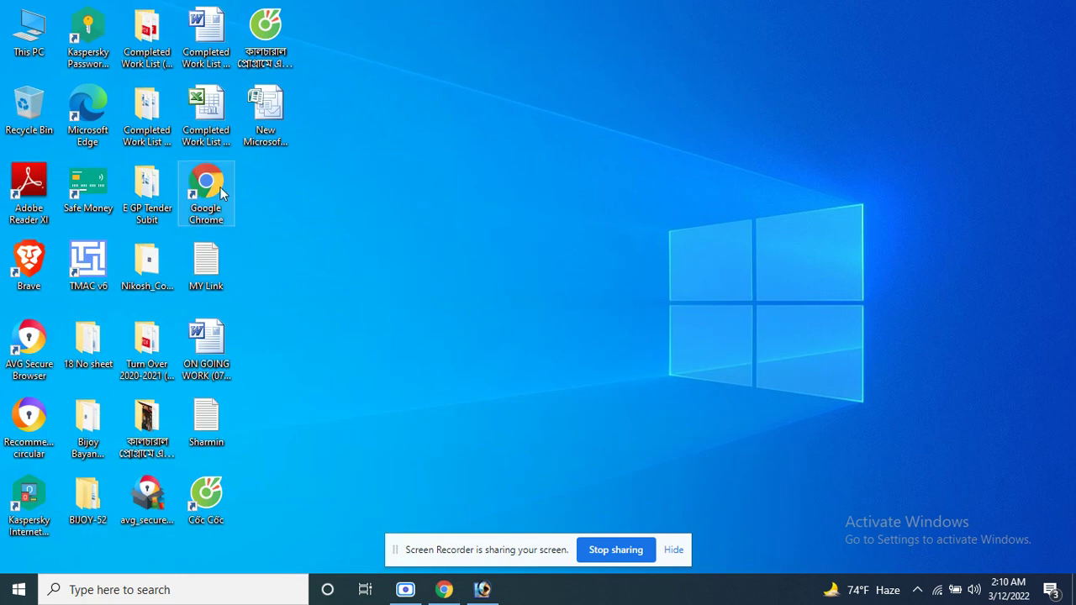
double_click(220, 186)
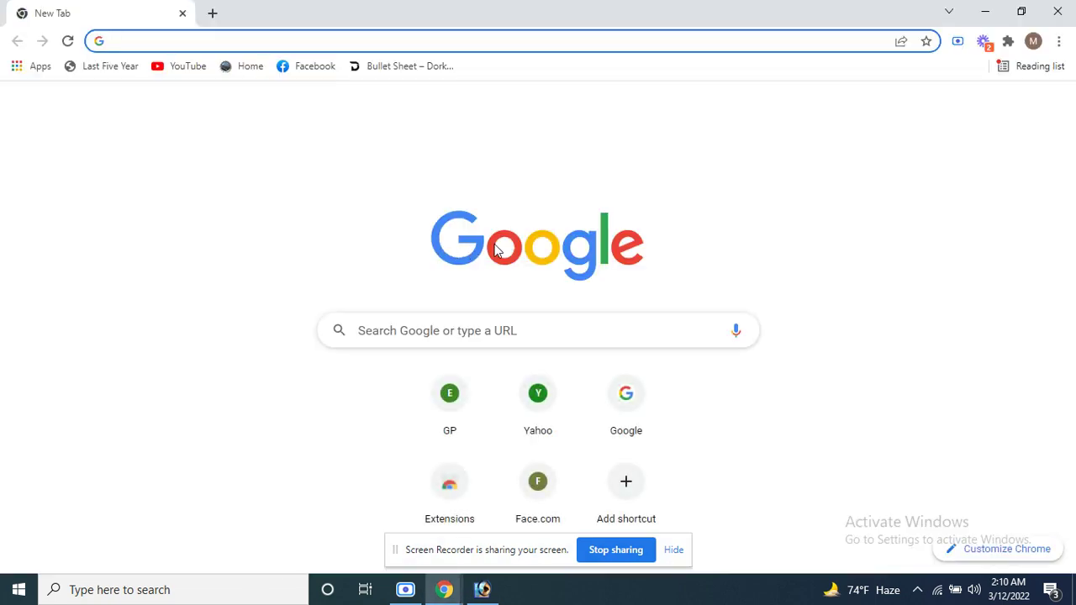
left_click(615, 410)
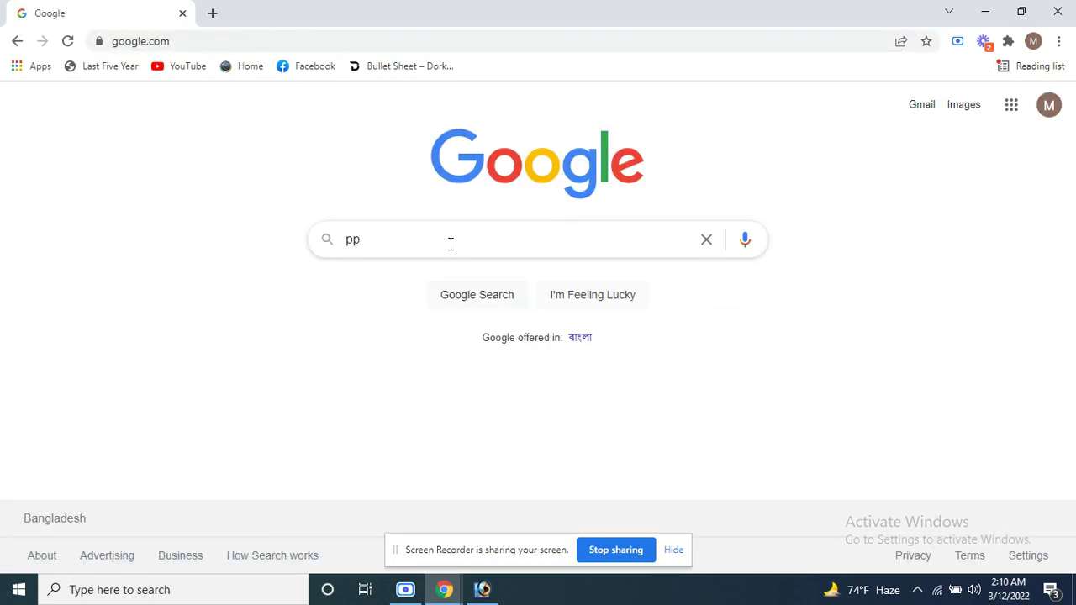
type("pp size woman pic")
key("Return")
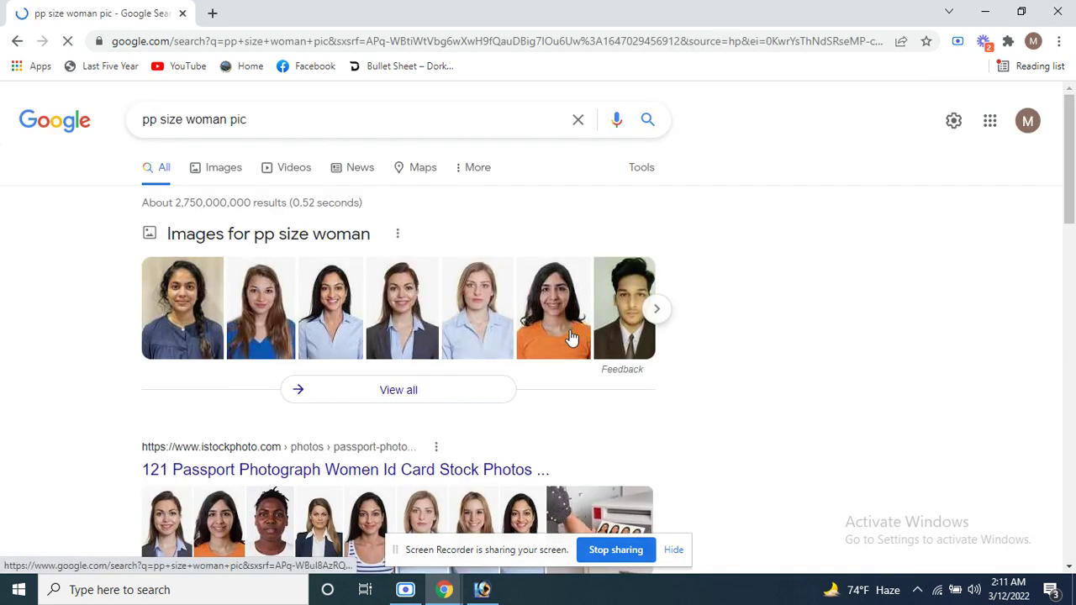
left_click(392, 395)
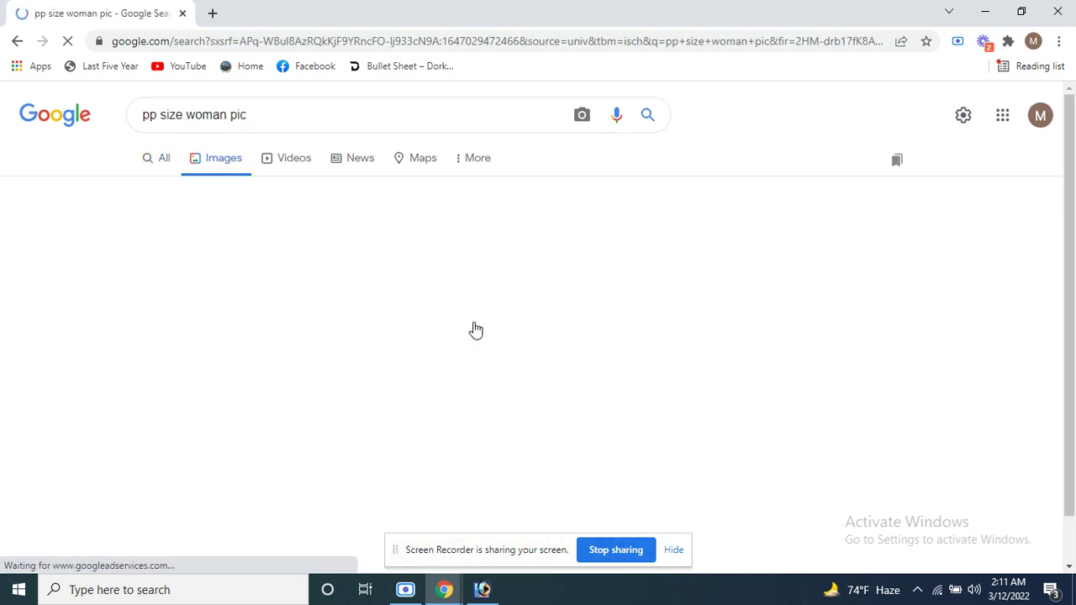
Save the iStock passport photo of the long-haired woman in a blue top to the Desktop as a JPEG image
scroll(735, 313, "down", 1)
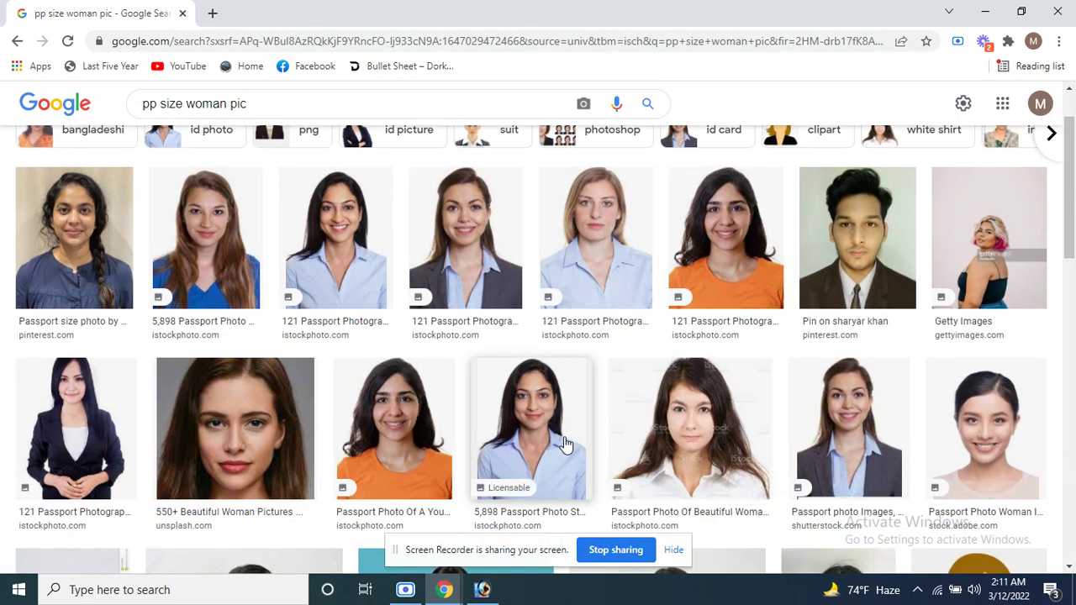
left_click(238, 260)
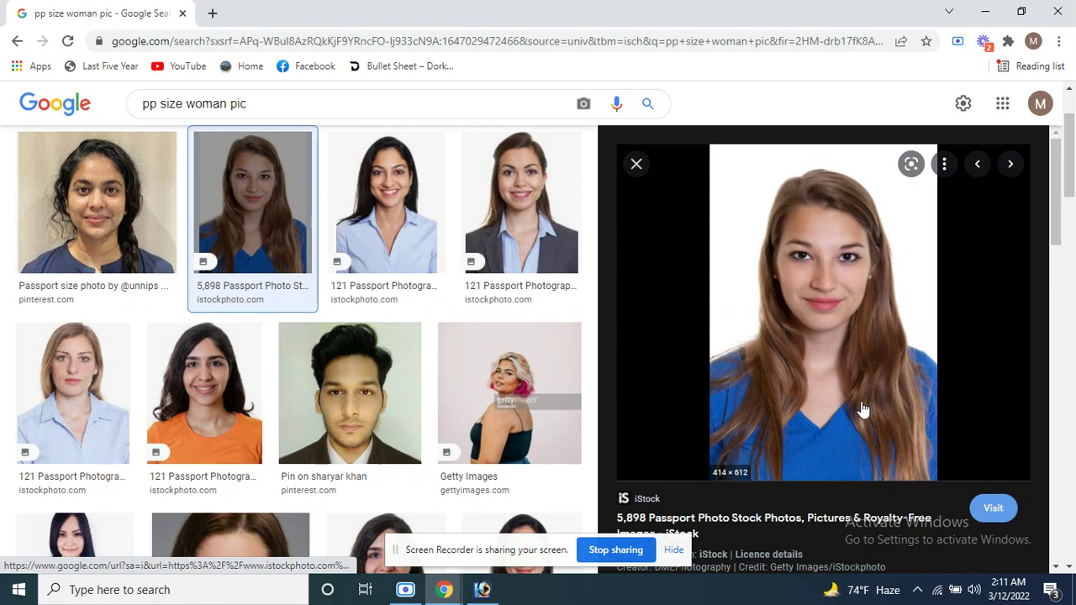
right_click(863, 409)
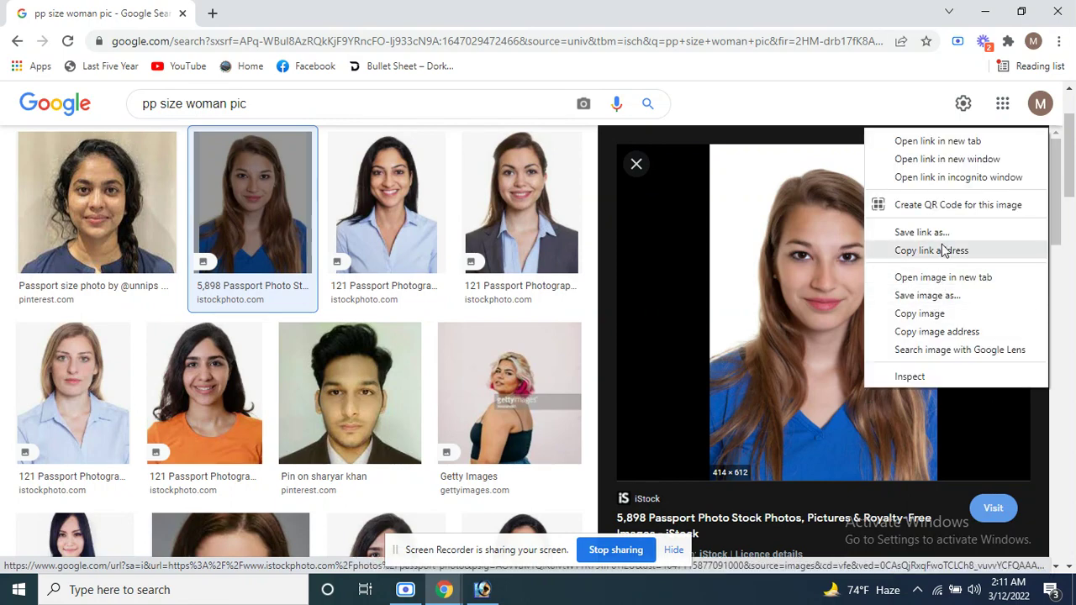
left_click(924, 295)
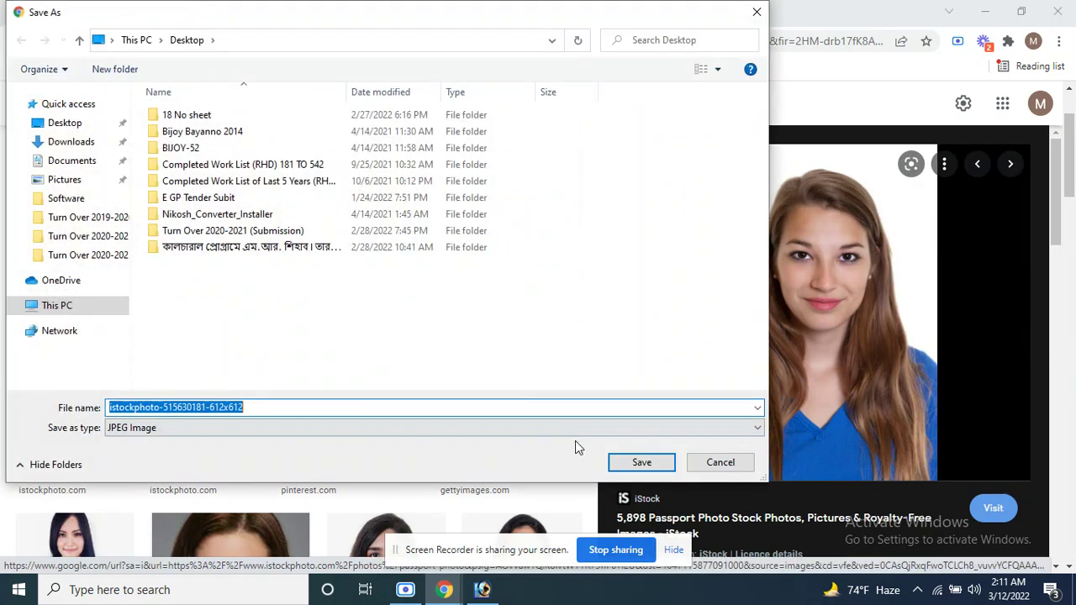
left_click(64, 123)
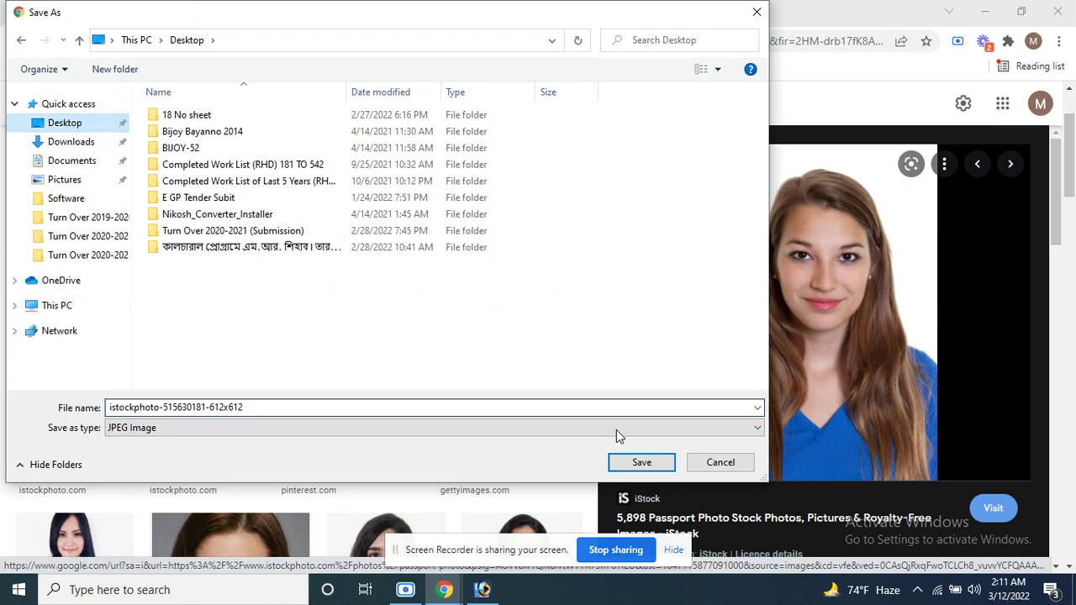
left_click(639, 460)
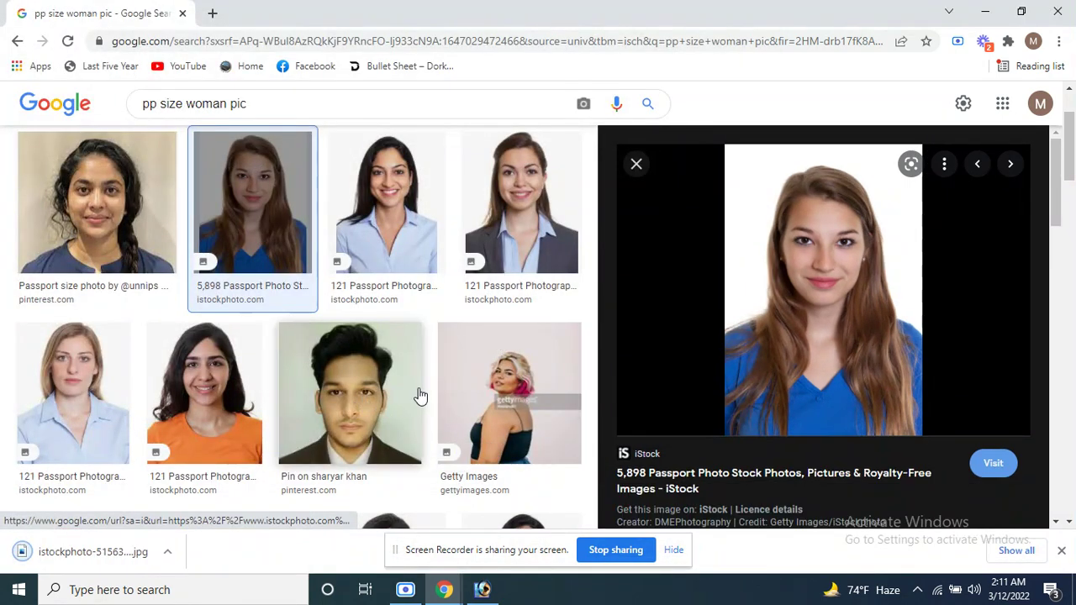
Save the Adobe Stock passport photo of the woman in a black suit on a teal background
scroll(421, 395, "down", 7)
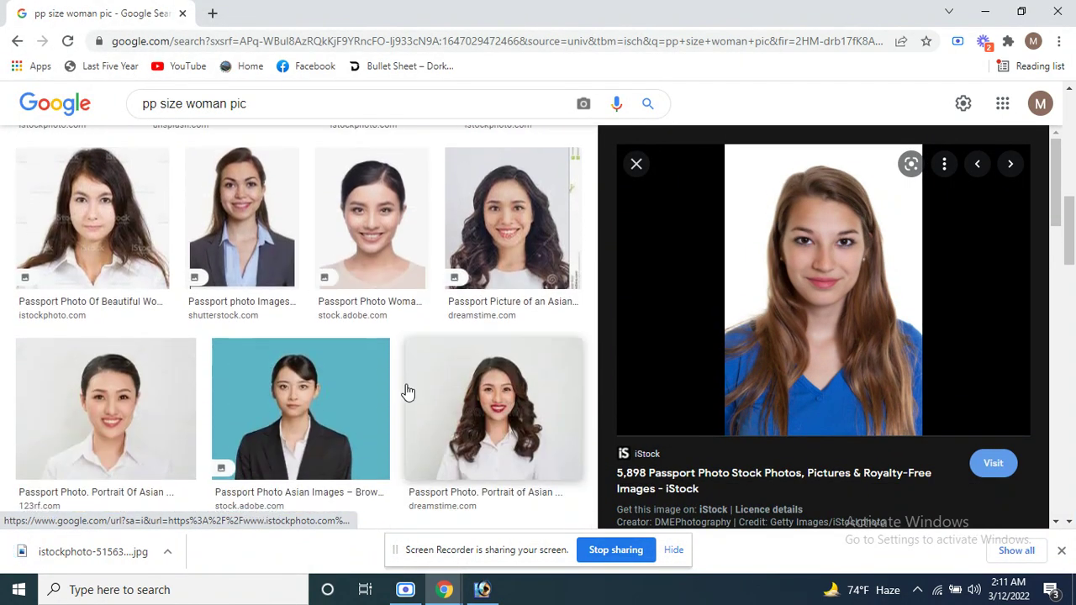
scroll(408, 392, "down", 2)
left_click(384, 288)
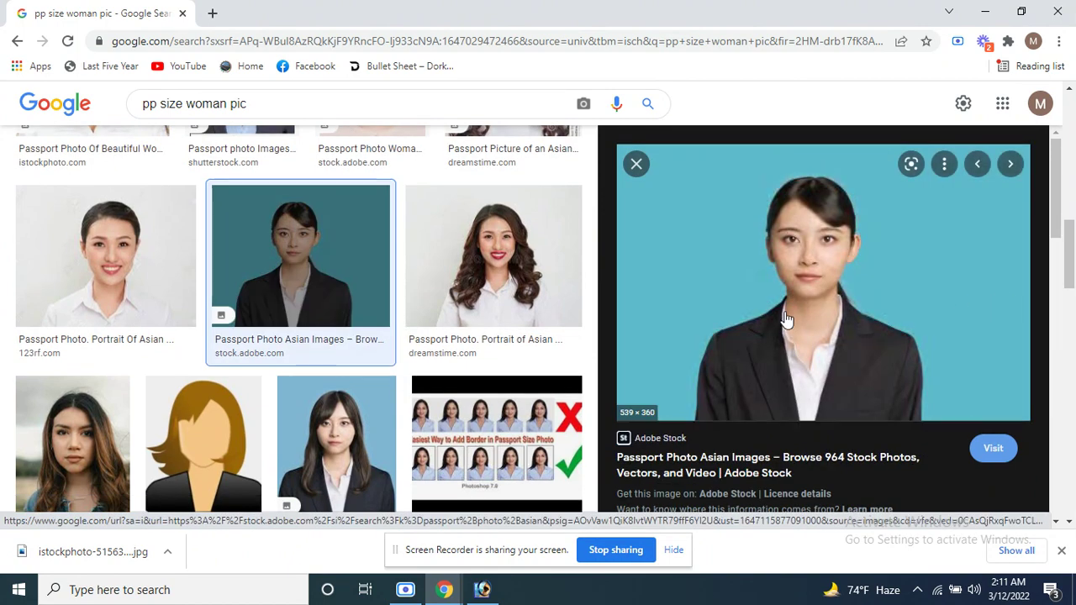
right_click(832, 314)
left_click(893, 474)
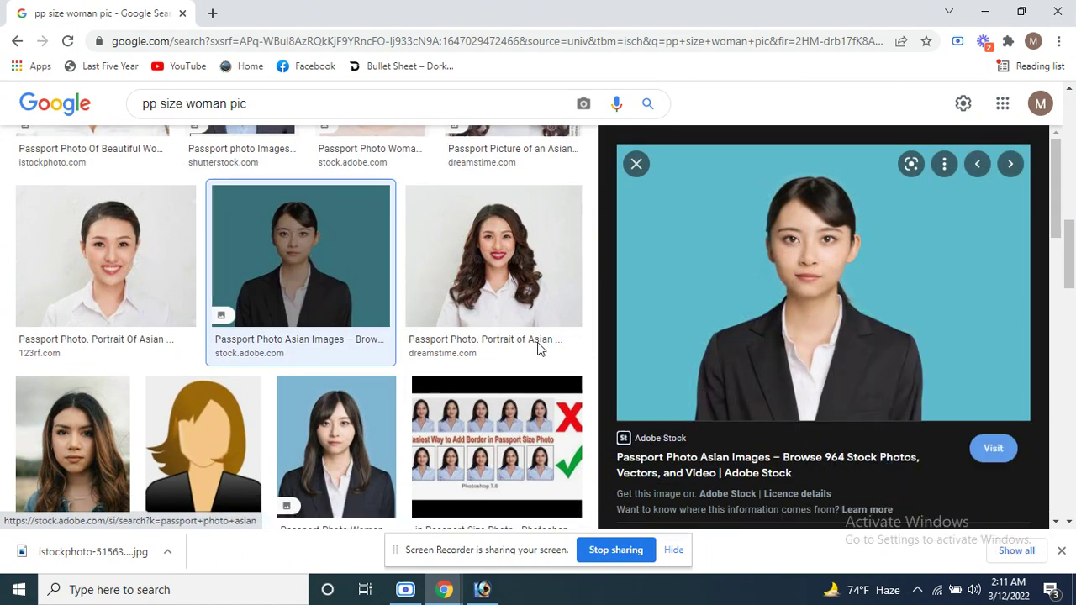
left_click(637, 463)
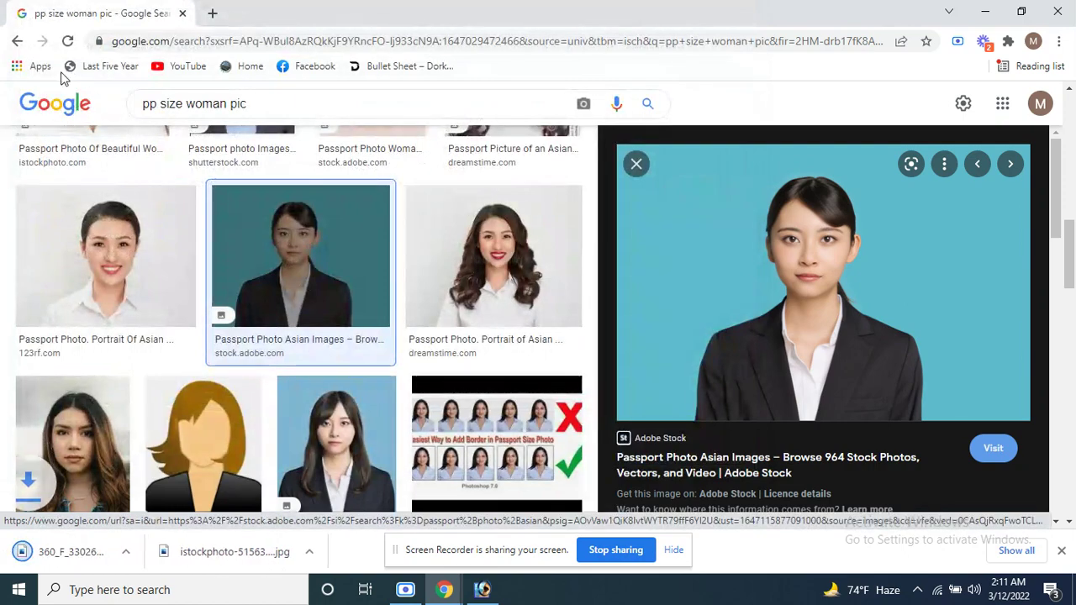
Return to the earlier image results and search Google Images for "pp size pic"
left_click(17, 41)
left_click(17, 40)
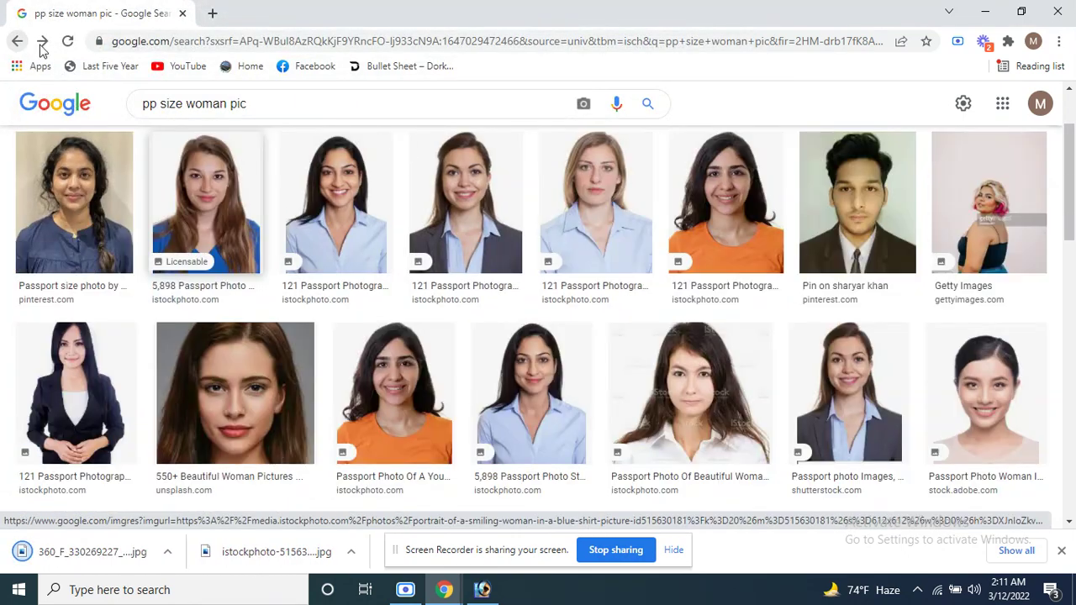
double_click(223, 103)
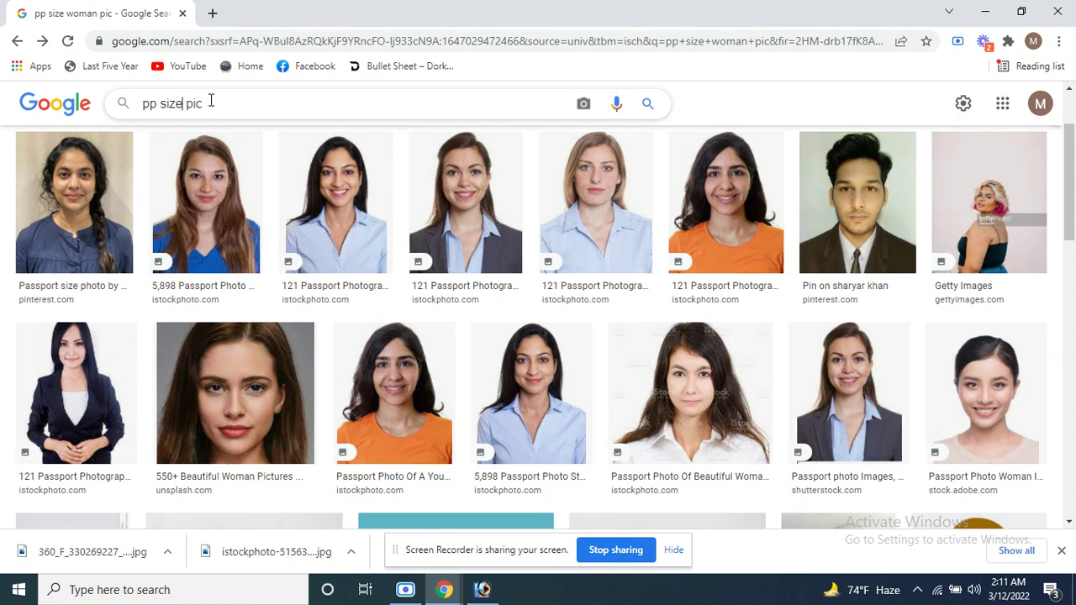
key("Return")
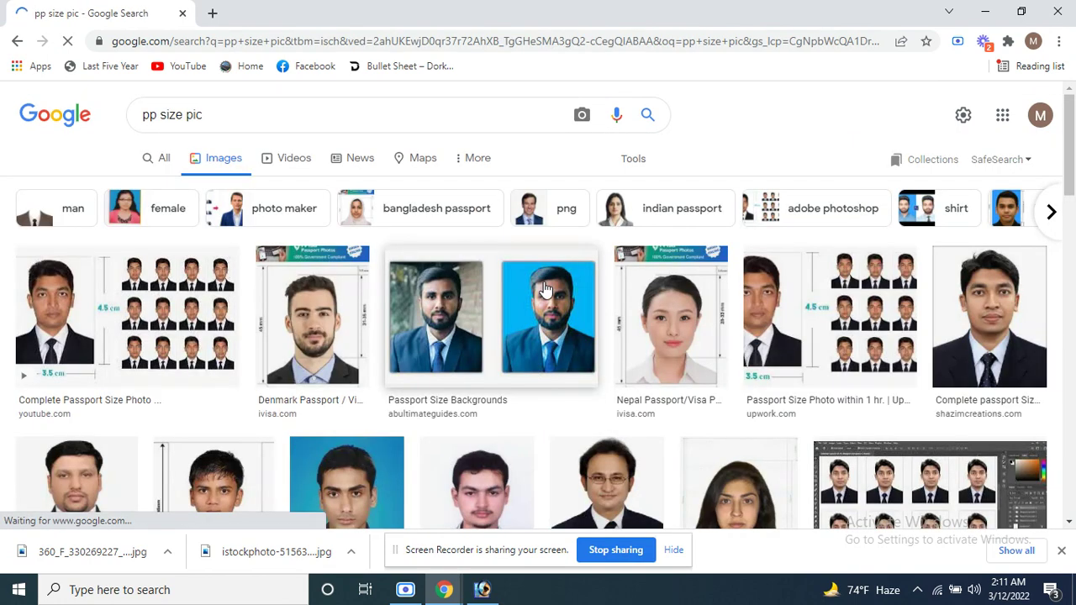
Save the Shazim Creations passport photo of the man in a dark suit and tie to the Desktop as a JPEG image
scroll(782, 366, "down", 3)
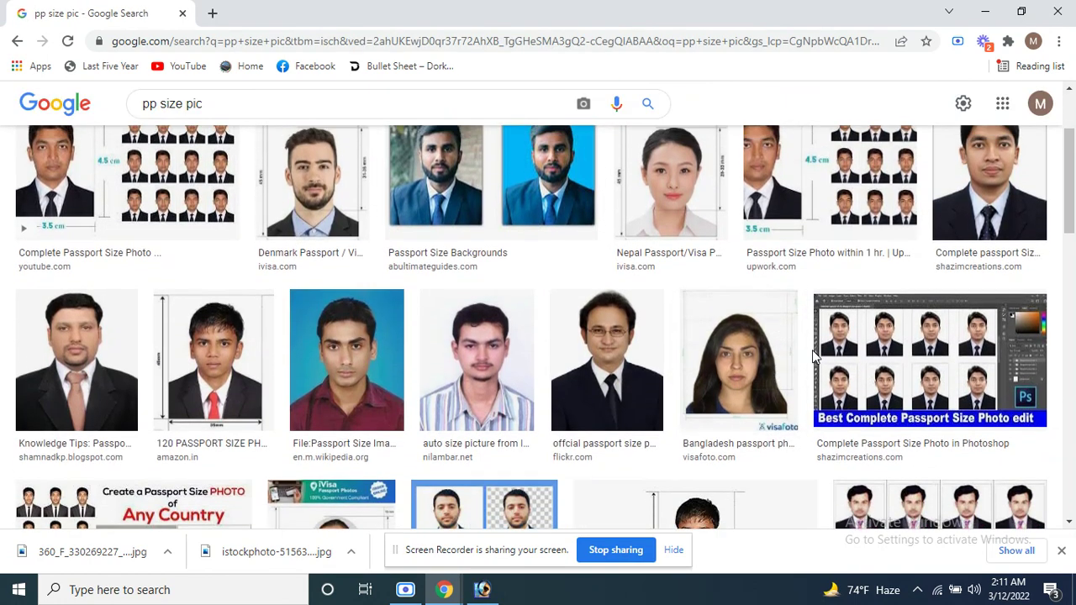
scroll(812, 350, "up", 3)
left_click(1016, 318)
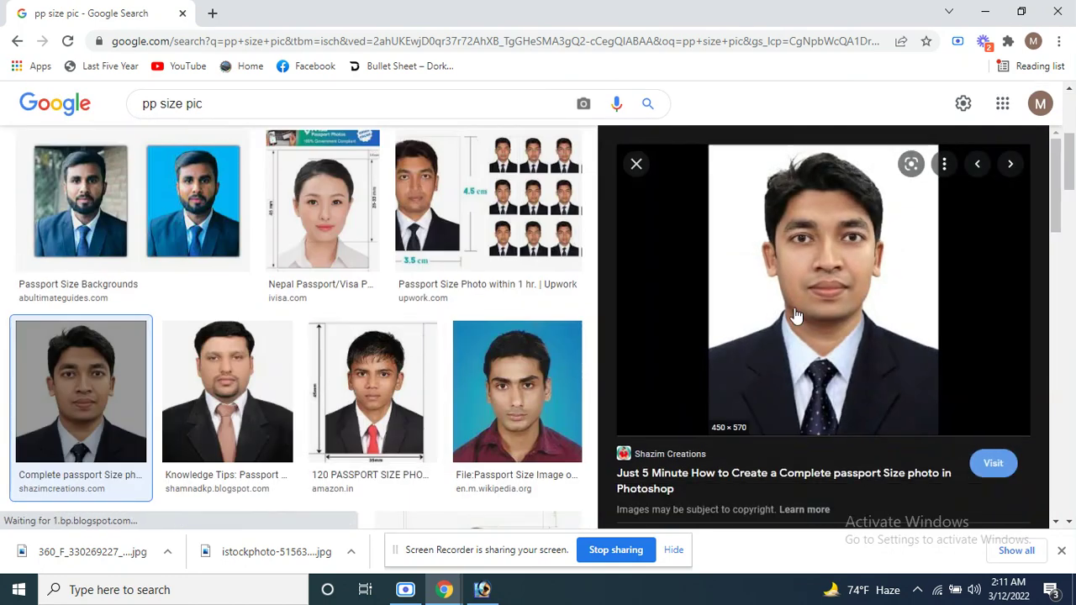
right_click(814, 292)
left_click(879, 459)
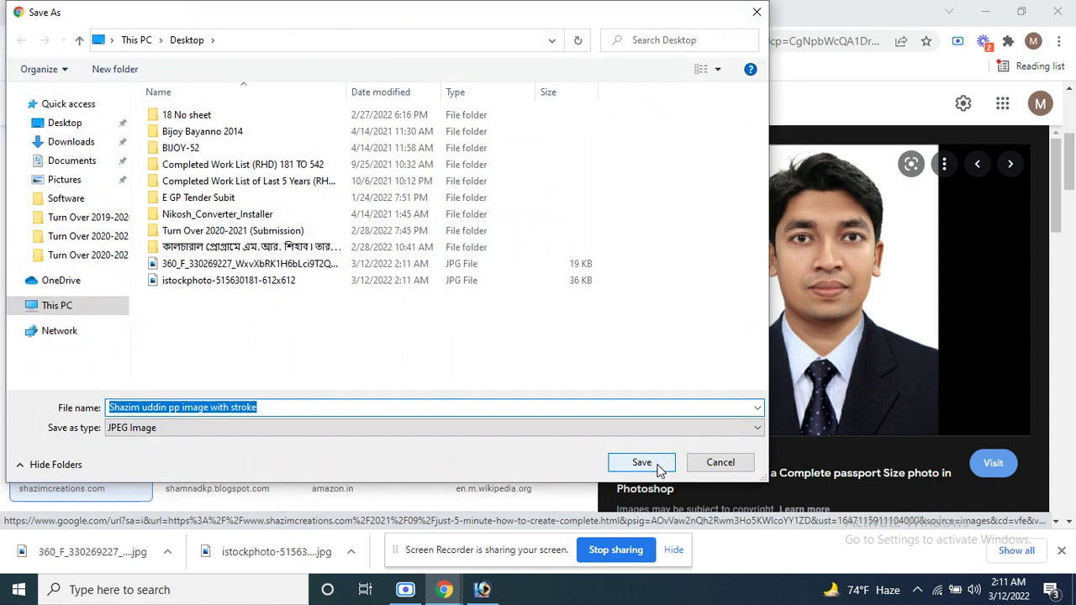
left_click(642, 463)
Open the full results page of images related to the Shazim Creations passport photo
scroll(824, 336, "down", 3)
scroll(505, 378, "down", 2)
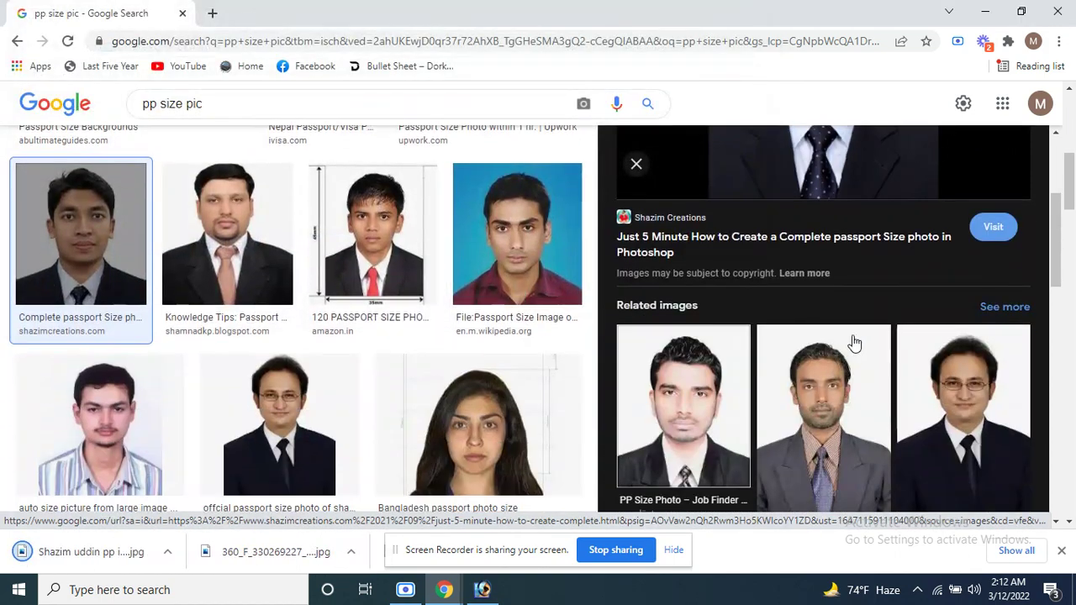
scroll(852, 343, "down", 2)
scroll(737, 379, "down", 5)
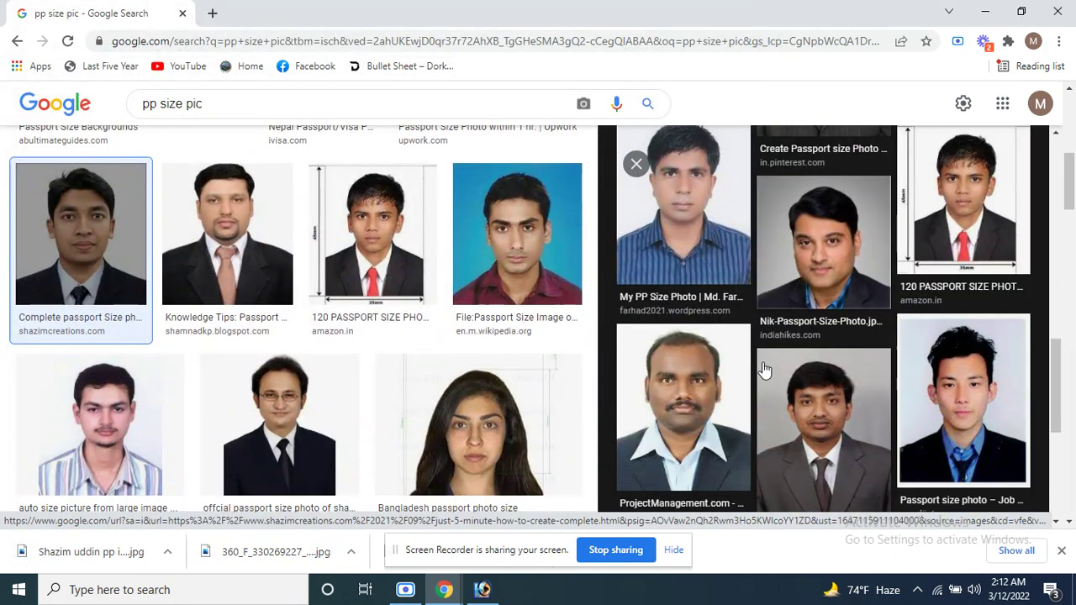
scroll(764, 370, "down", 3)
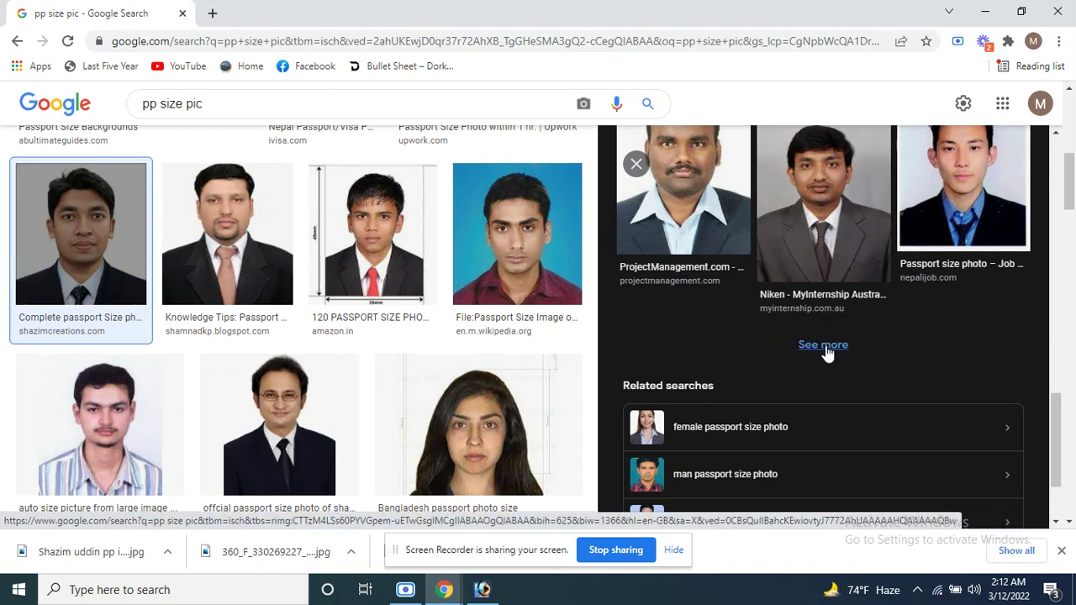
left_click(825, 346)
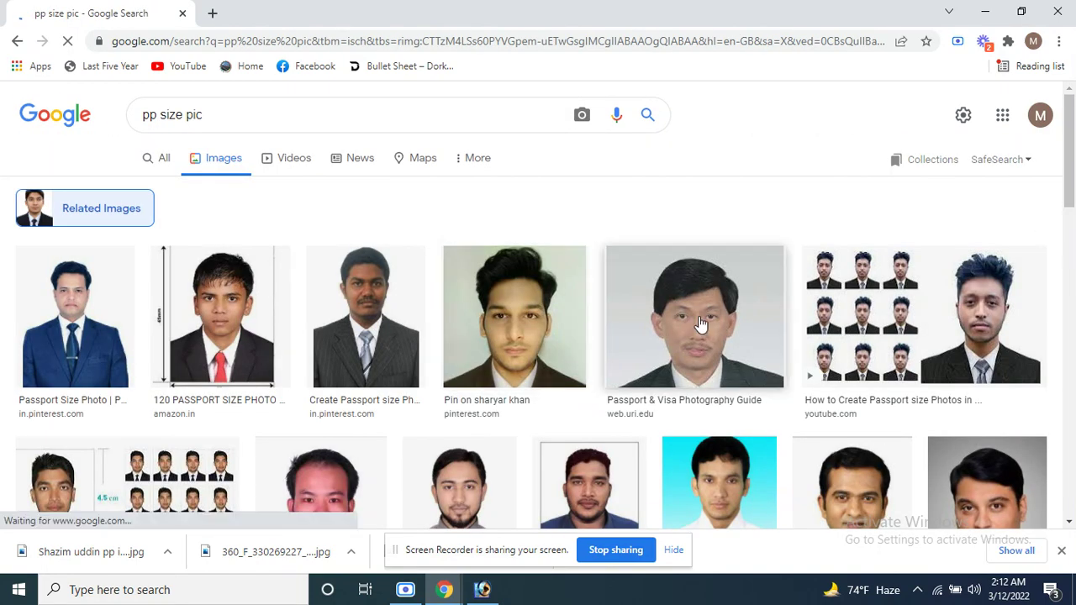
Browse the related passport photos and preview the Pinterest portrait of the bearded man in a black suit on a blue background
scroll(700, 324, "down", 4)
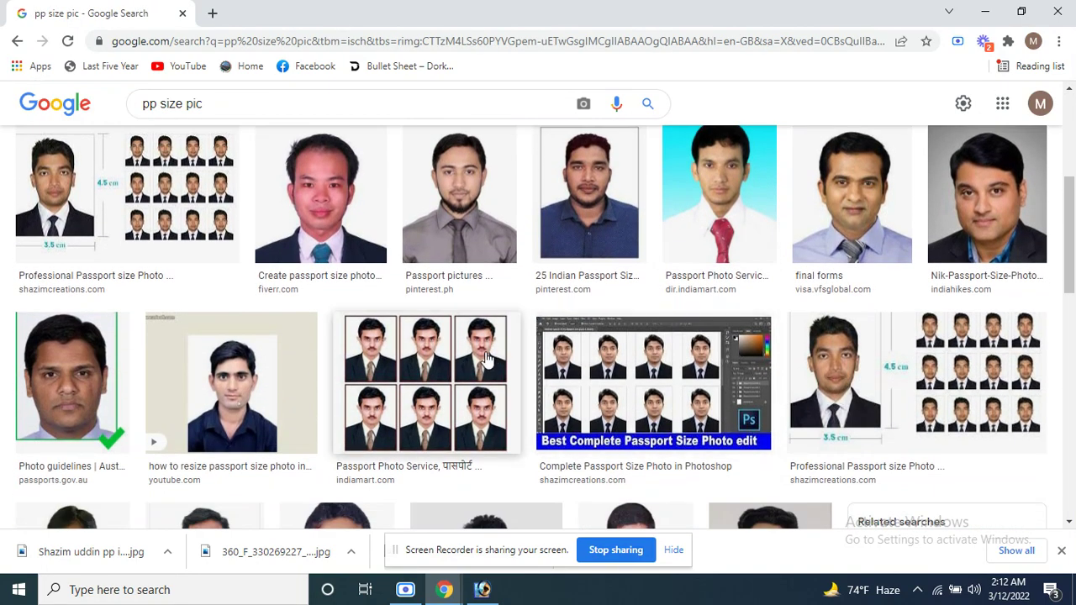
scroll(547, 359, "down", 2)
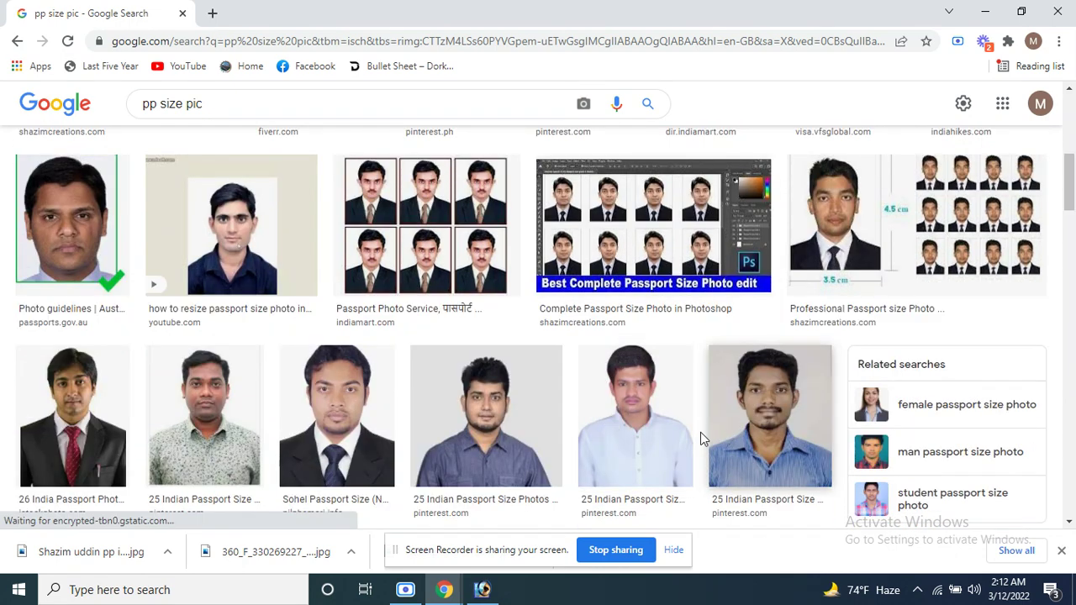
scroll(597, 411, "down", 5)
scroll(580, 399, "down", 1)
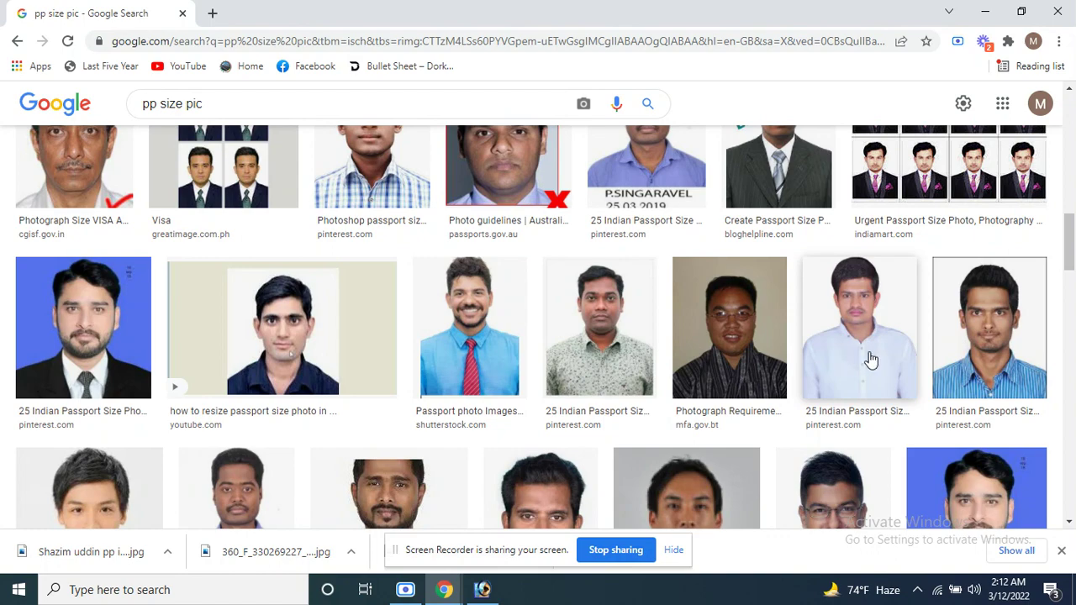
scroll(871, 360, "down", 3)
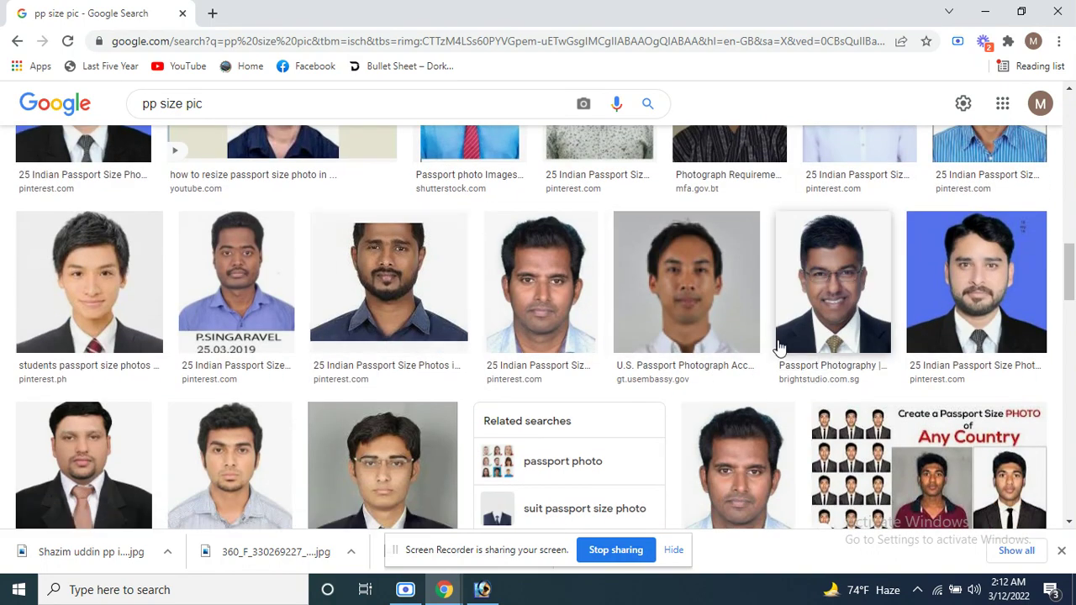
scroll(779, 347, "up", 2)
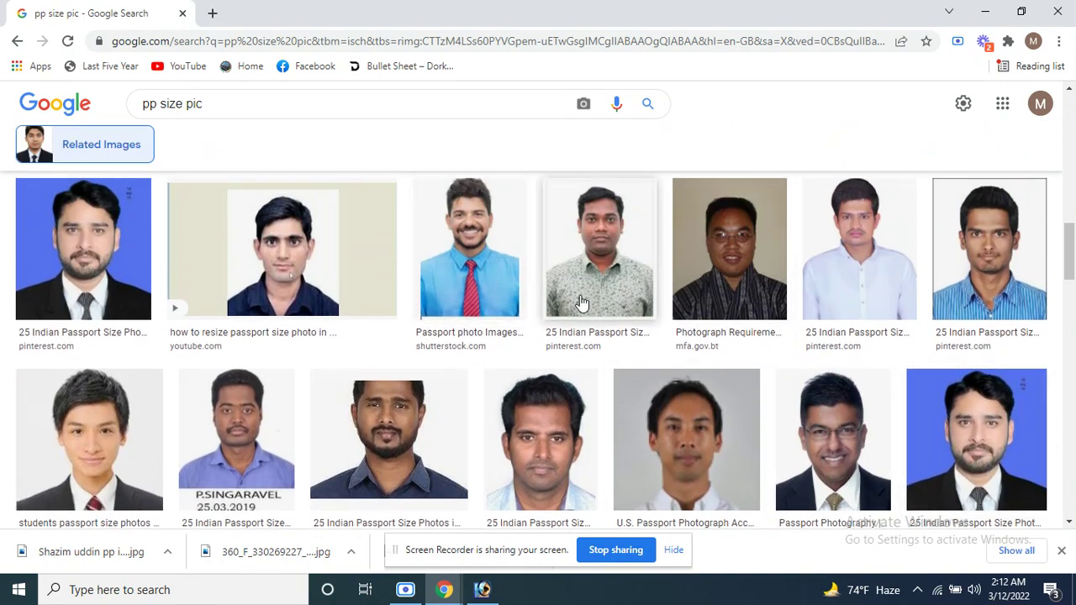
left_click(108, 242)
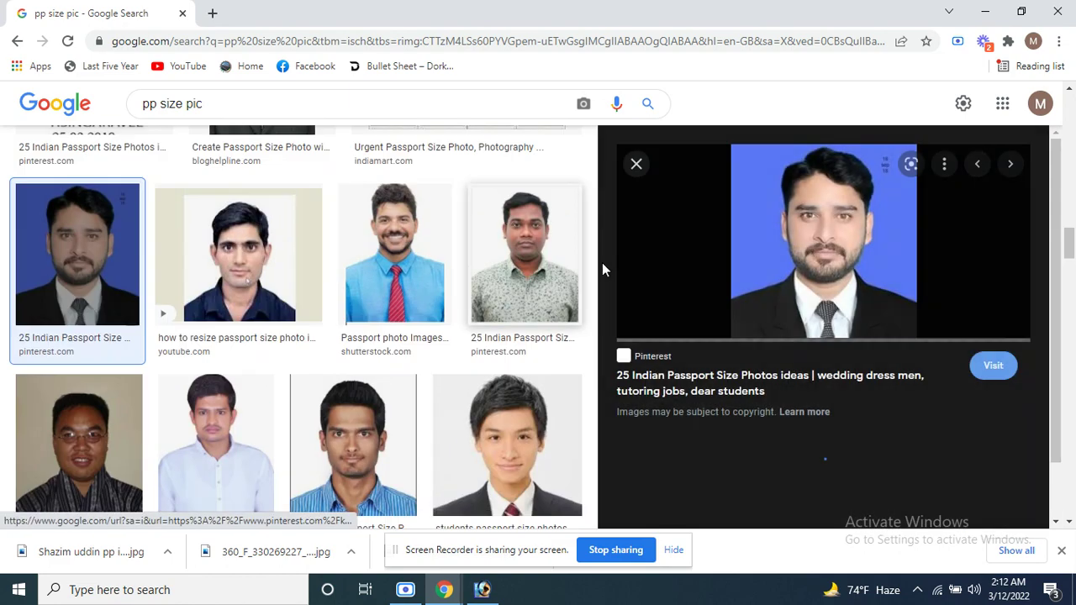
Look through more related portraits and preview the "What Is Passport Size Photo In Bangladesh" photo
scroll(805, 328, "down", 10)
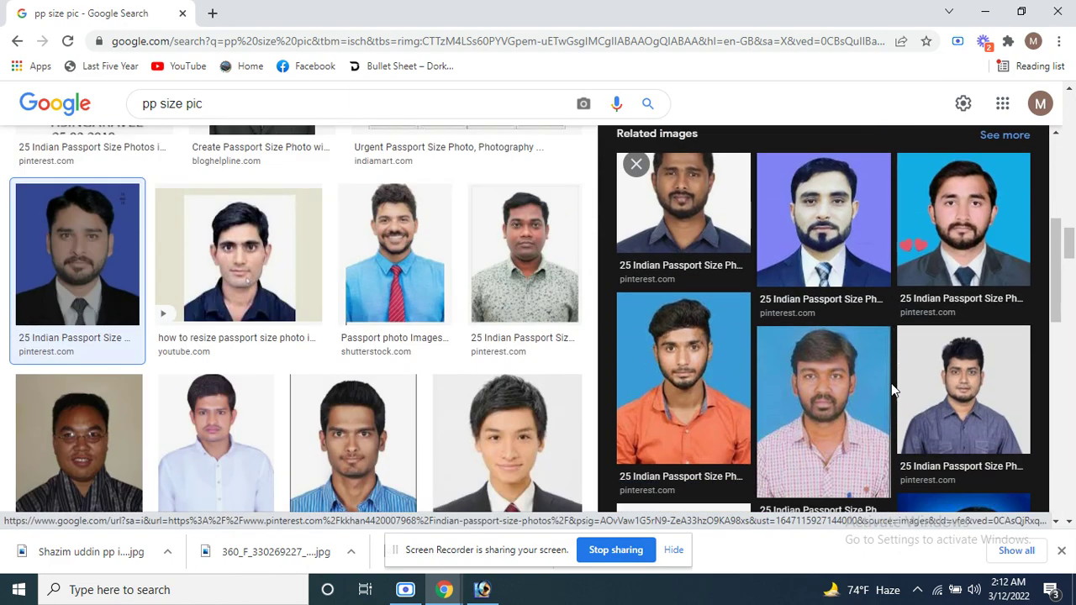
scroll(822, 355, "up", 2)
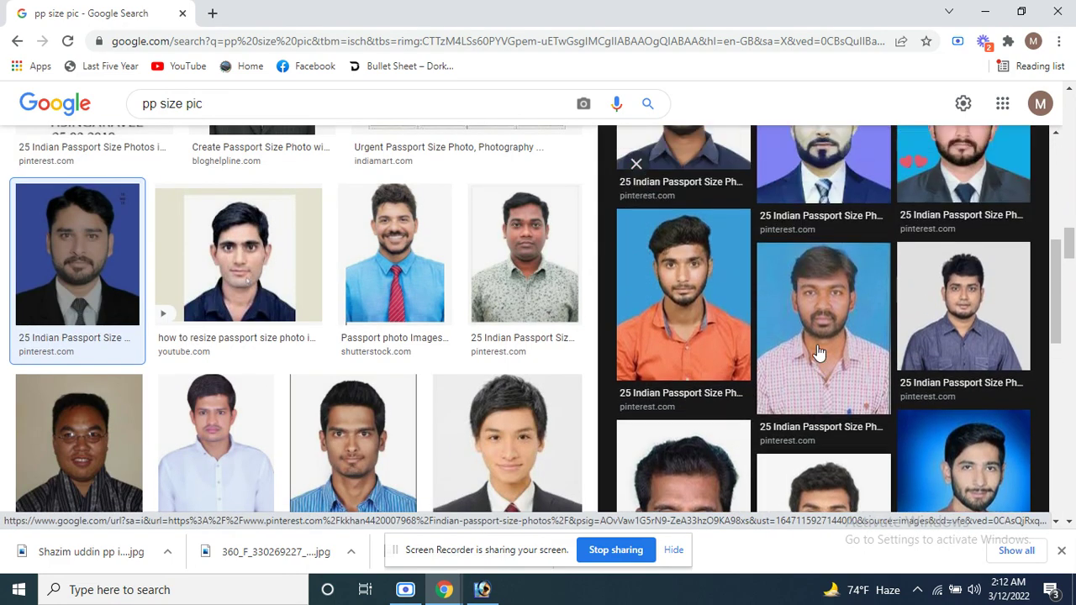
scroll(819, 353, "up", 2)
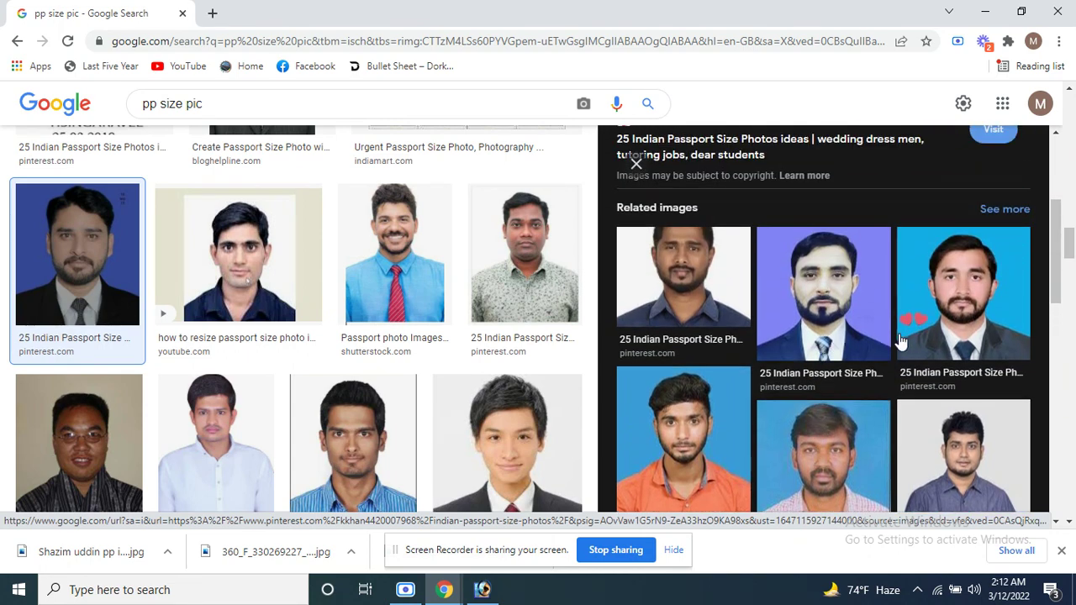
scroll(900, 341, "down", 5)
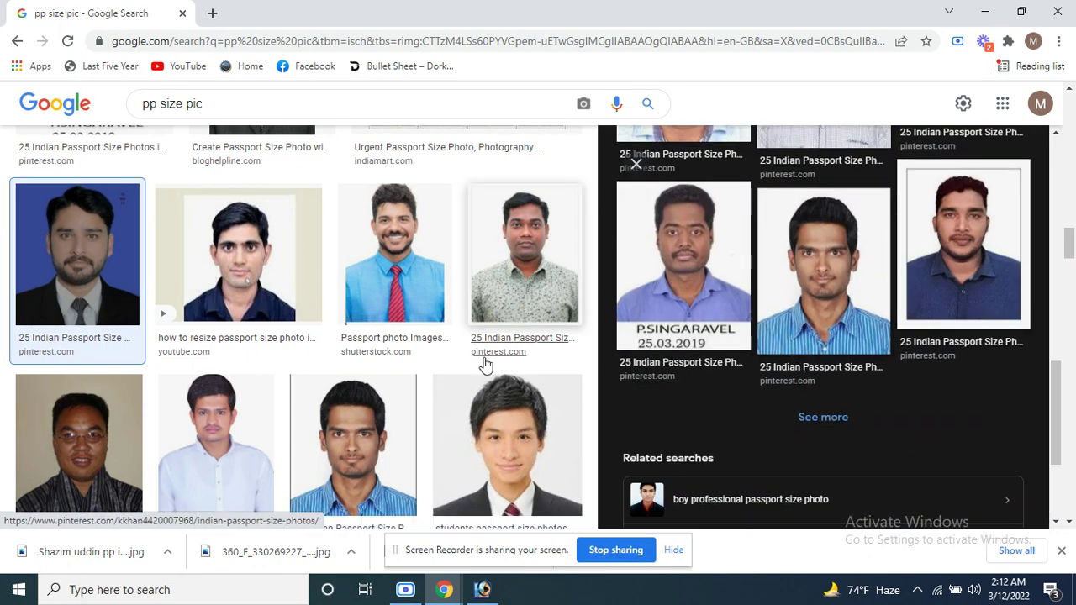
scroll(485, 364, "down", 6)
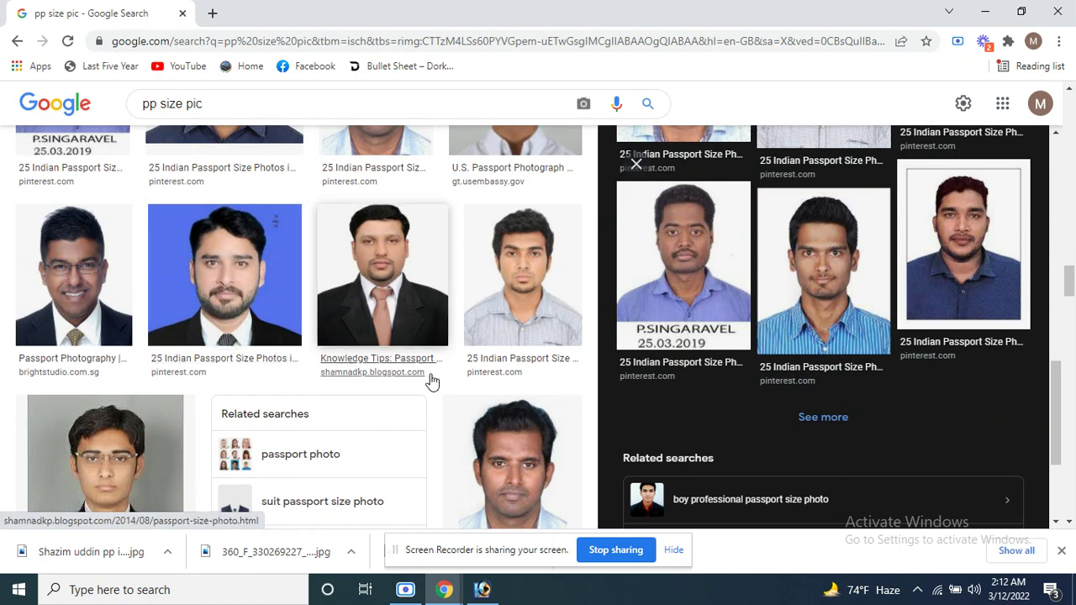
scroll(430, 381, "down", 10)
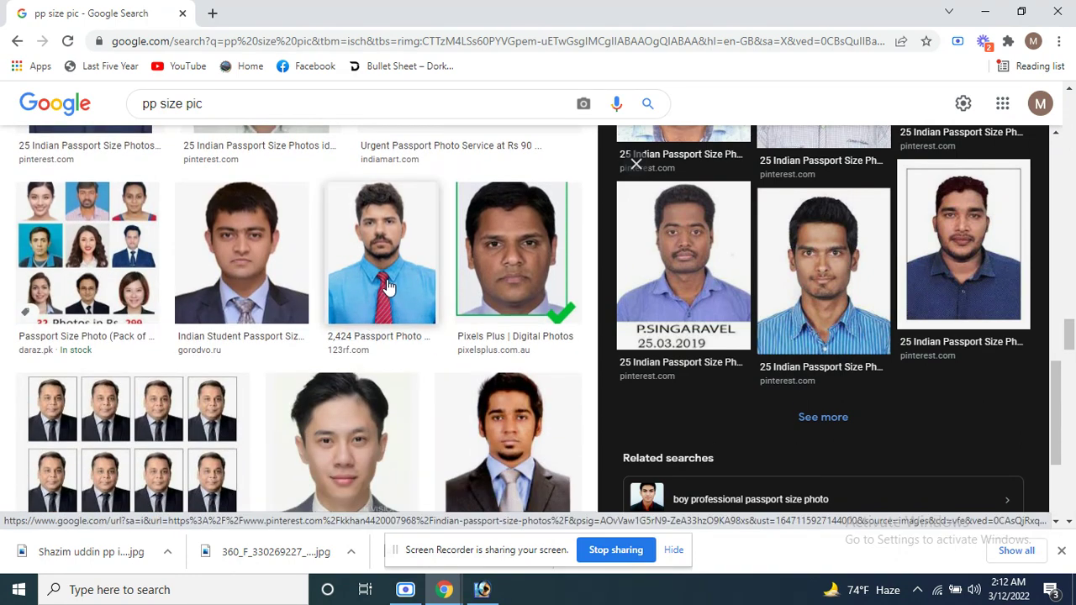
left_click(514, 471)
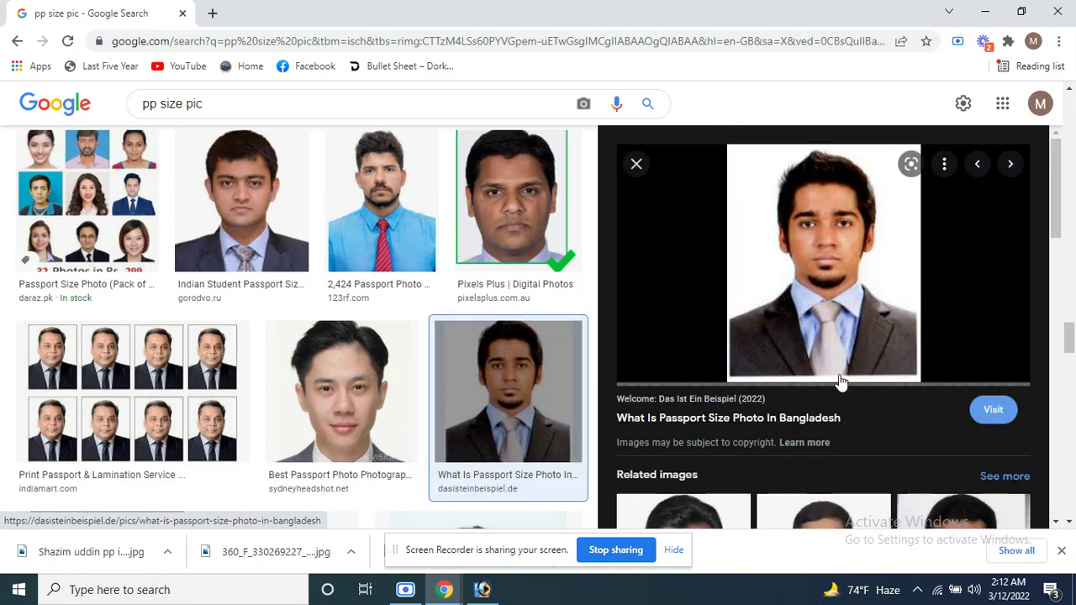
Browse further passport photos and preview the 123RF portrait of the smiling man in a blue shirt and red tie
scroll(881, 395, "down", 5)
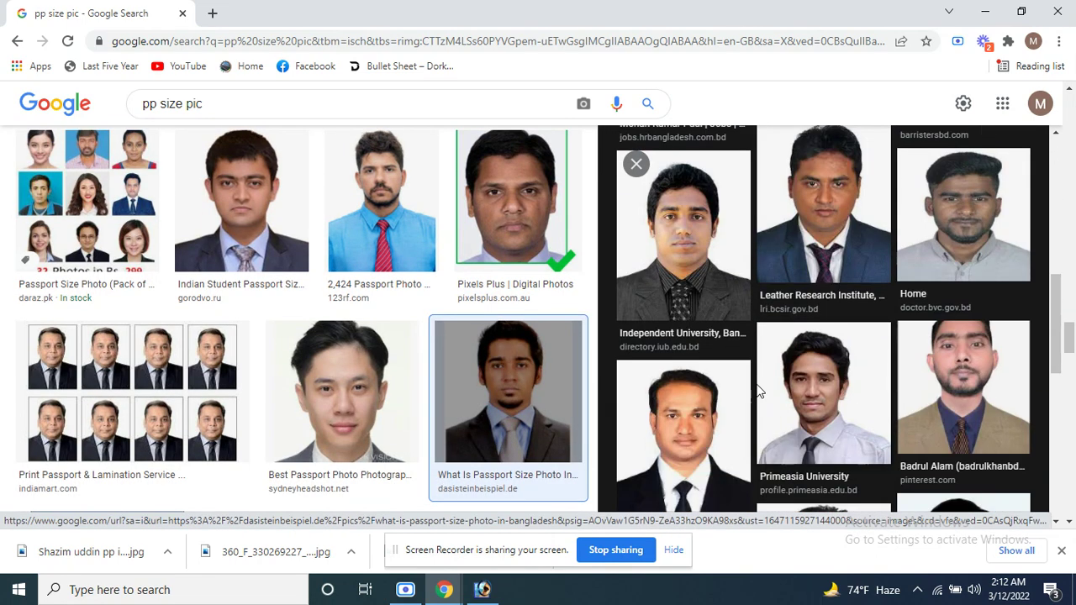
scroll(539, 395, "down", 1)
scroll(539, 396, "down", 3)
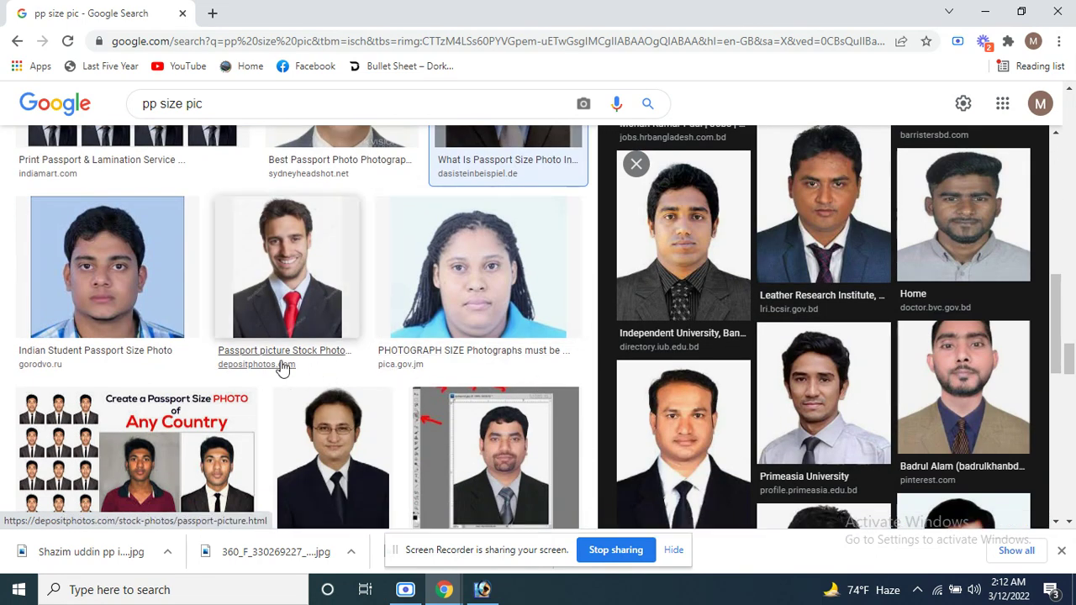
scroll(282, 367, "down", 3)
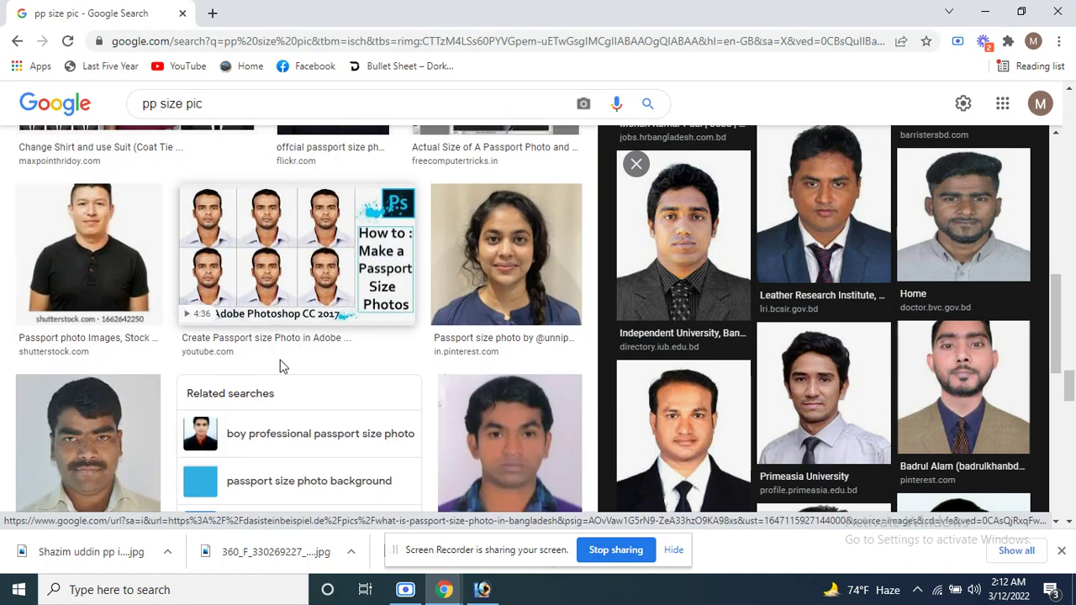
scroll(300, 377, "down", 5)
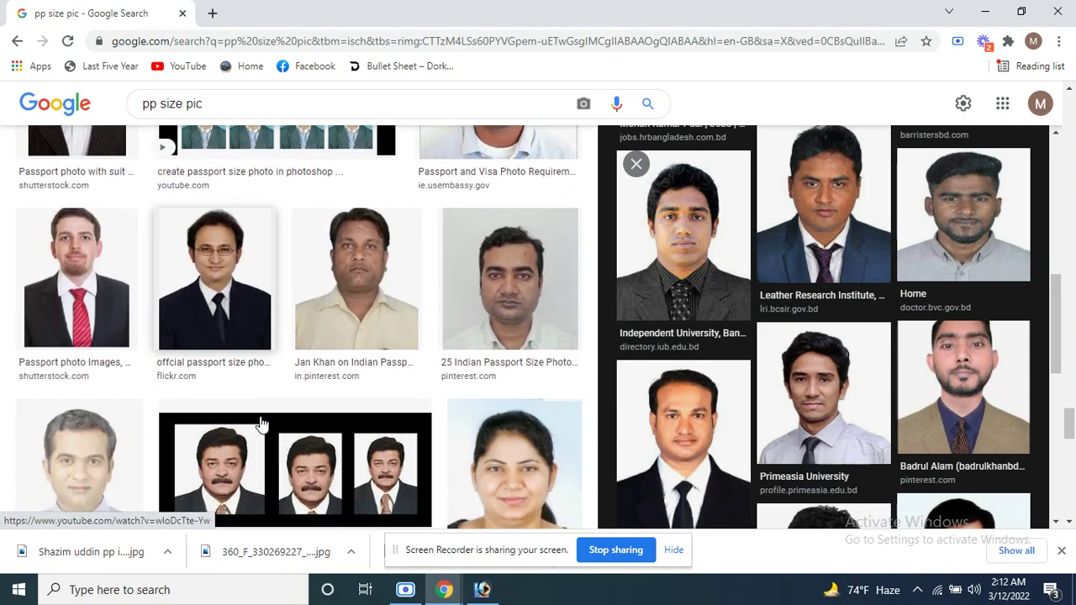
scroll(452, 339, "down", 6)
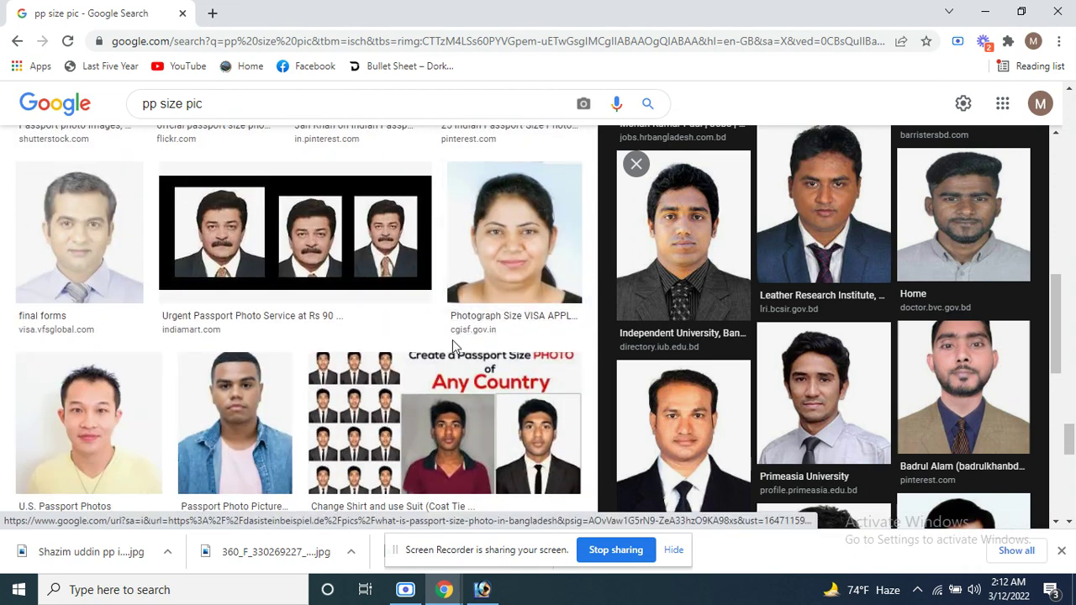
scroll(168, 311, "down", 4)
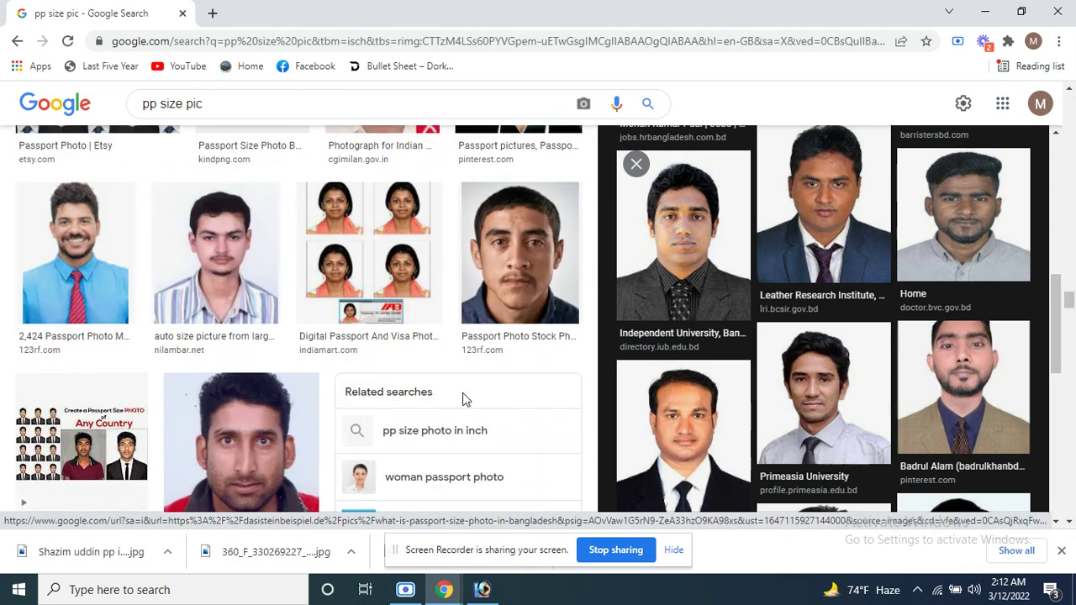
left_click(88, 284)
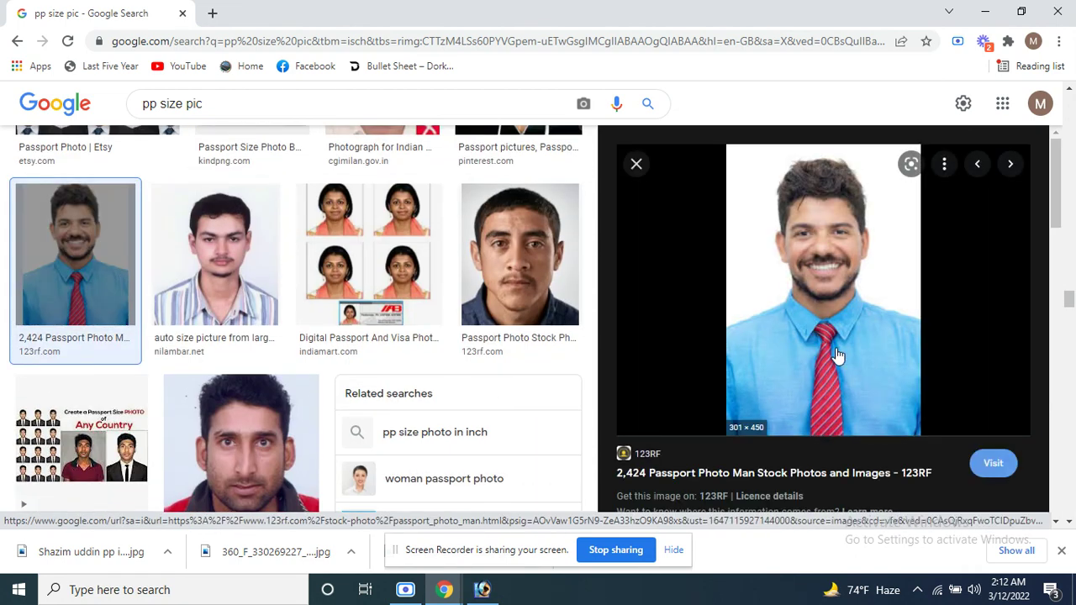
Browse more related passport photos and preview the Pinterest portrait of the man in a light grey shirt on a blue background
scroll(289, 446, "down", 4)
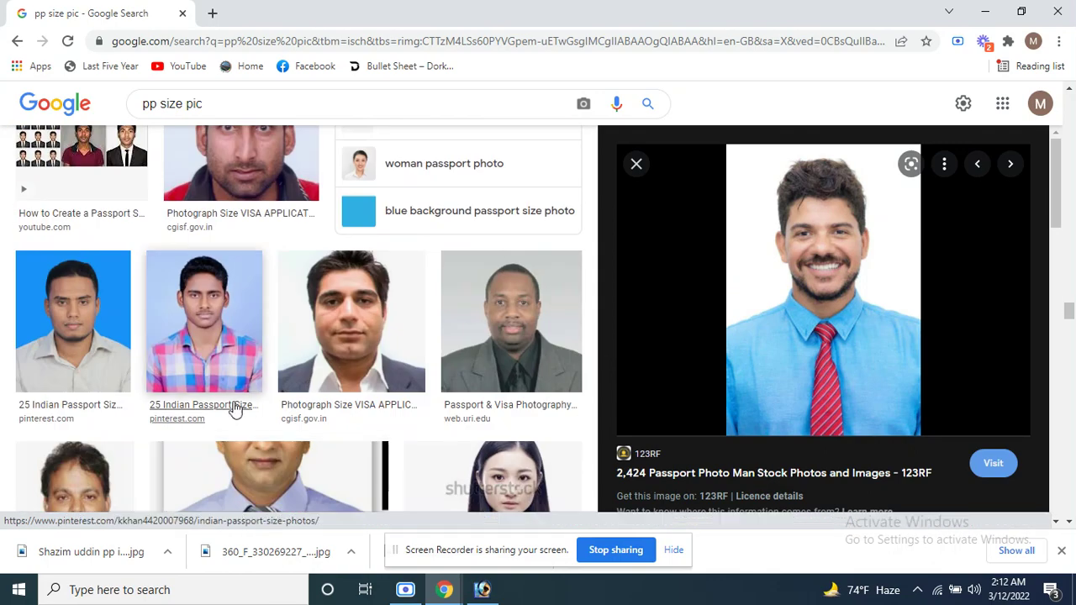
scroll(244, 383, "down", 3)
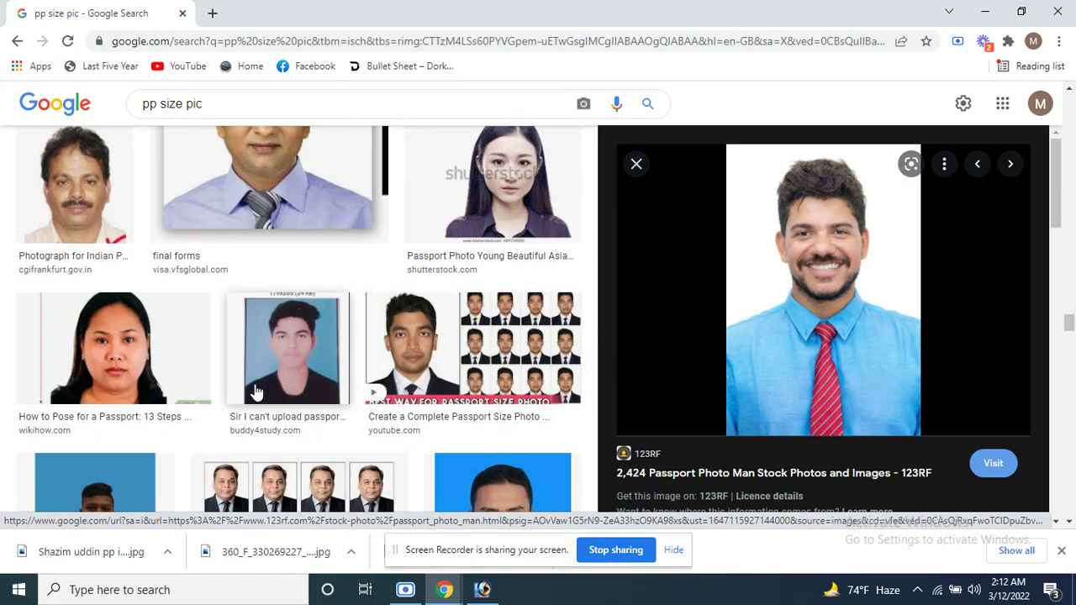
scroll(252, 392, "down", 3)
scroll(267, 392, "down", 5)
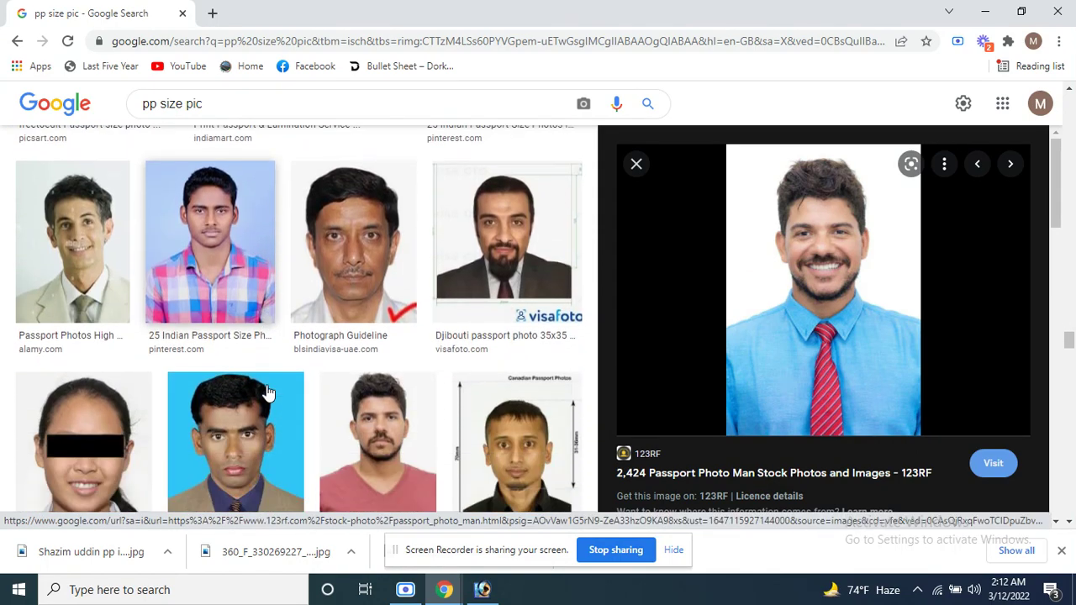
scroll(354, 372, "down", 3)
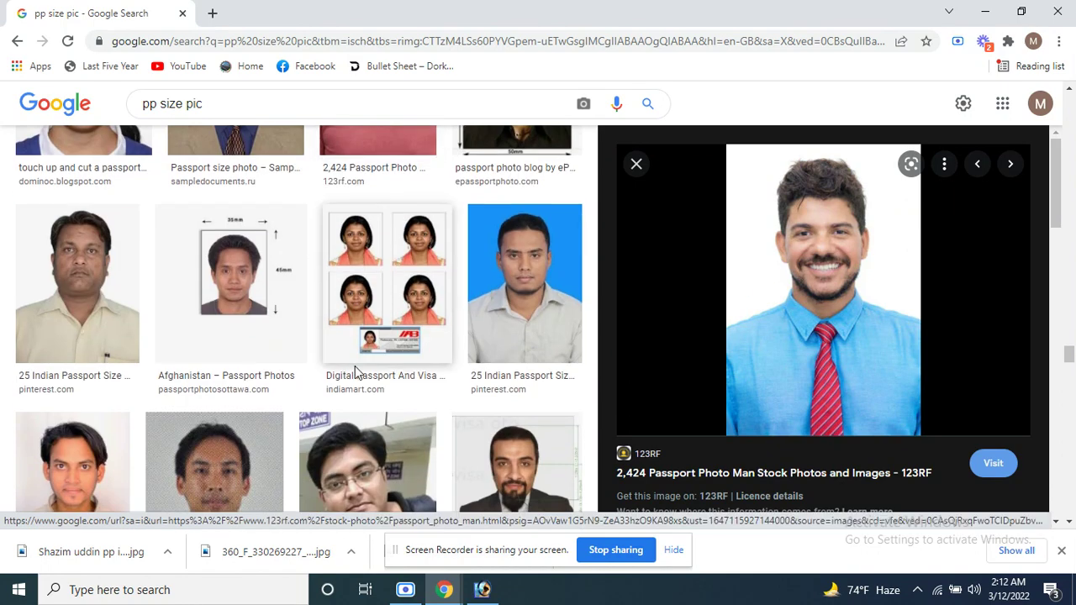
scroll(355, 369, "down", 5)
scroll(355, 376, "up", 5)
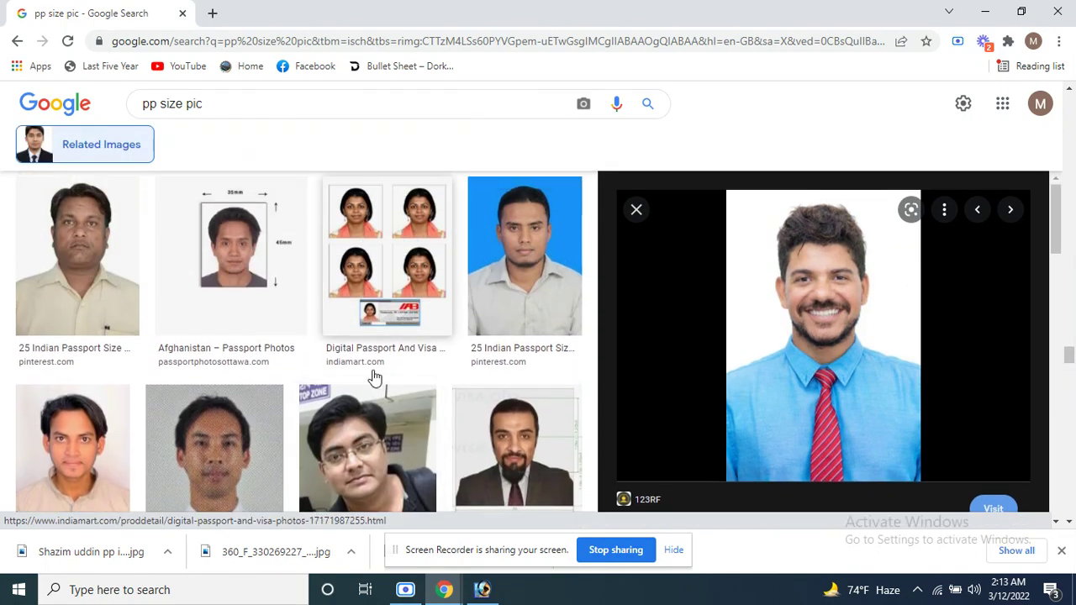
left_click(546, 340)
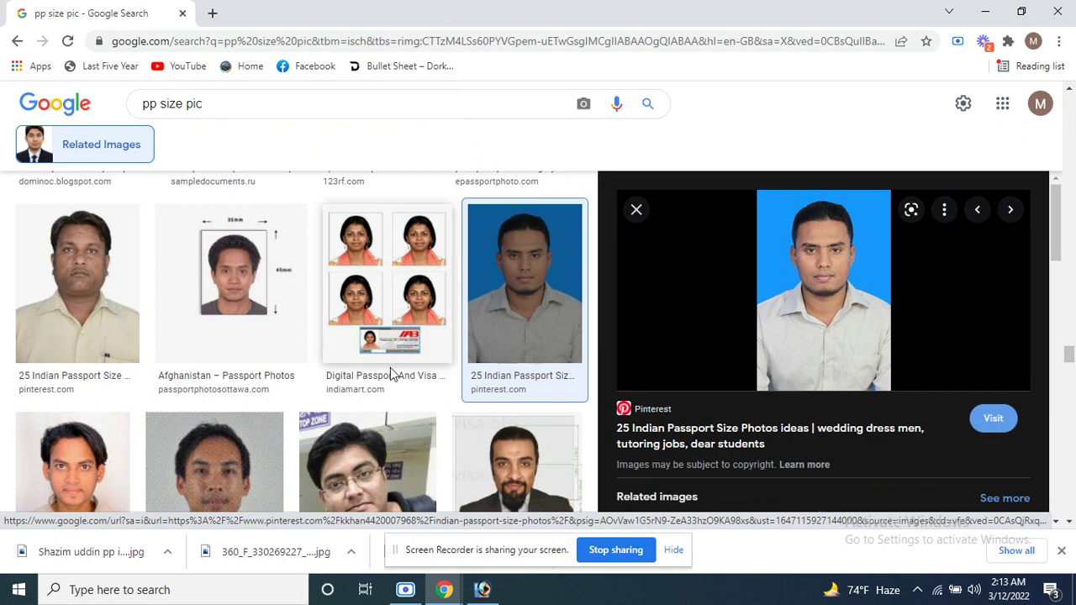
Look through the images related to the light grey shirt portrait and open their full results page
scroll(390, 368, "down", 3)
scroll(904, 391, "down", 5)
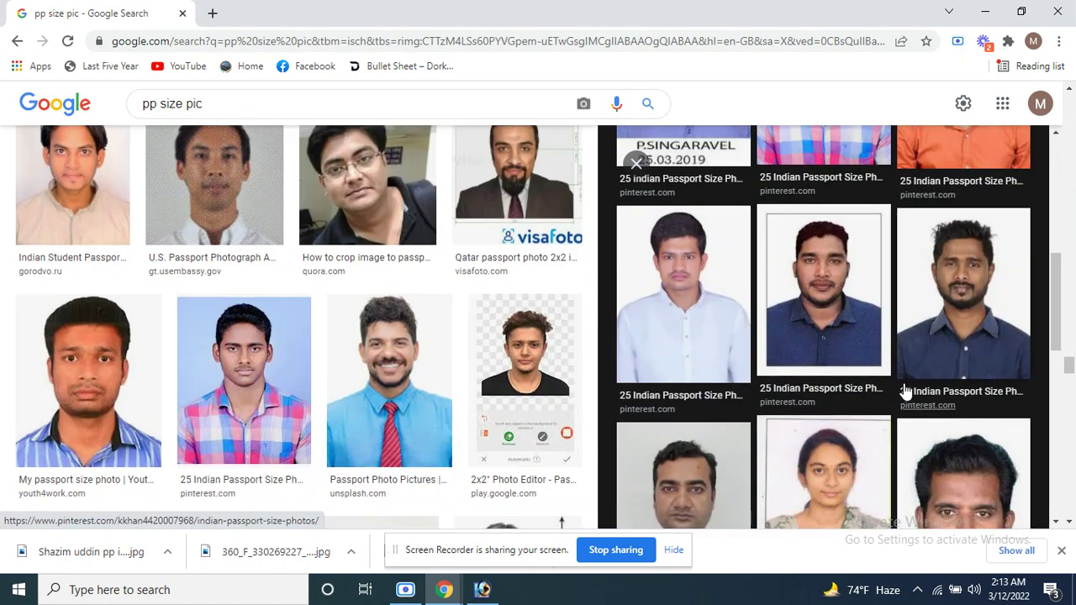
scroll(905, 392, "down", 5)
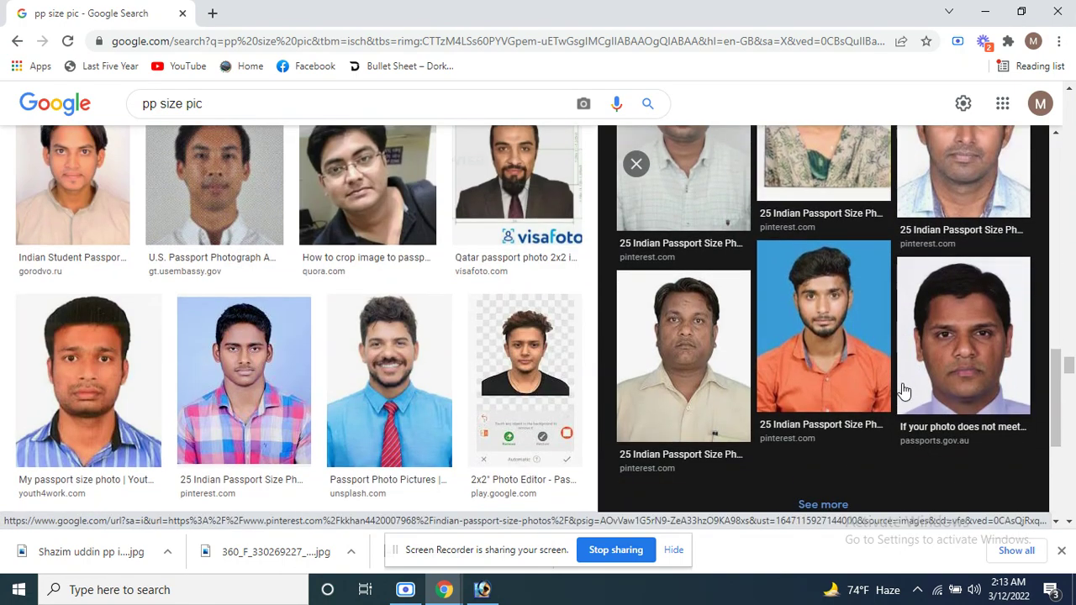
scroll(905, 392, "down", 3)
left_click(828, 270)
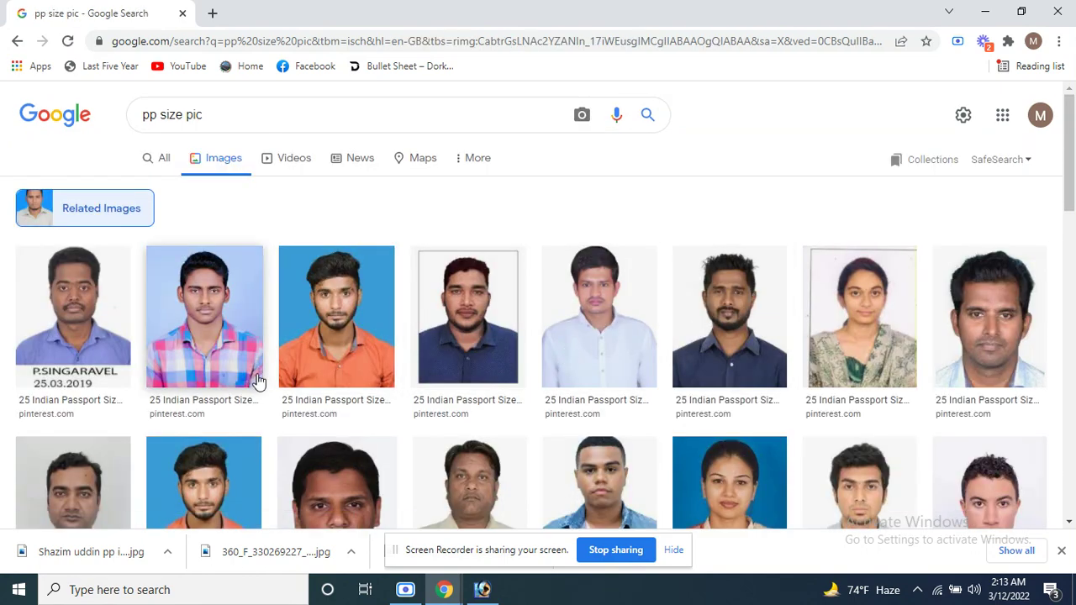
Compare previews of the Pinterest portraits of the men in the orange shirt and the plaid shirt
left_click(378, 351)
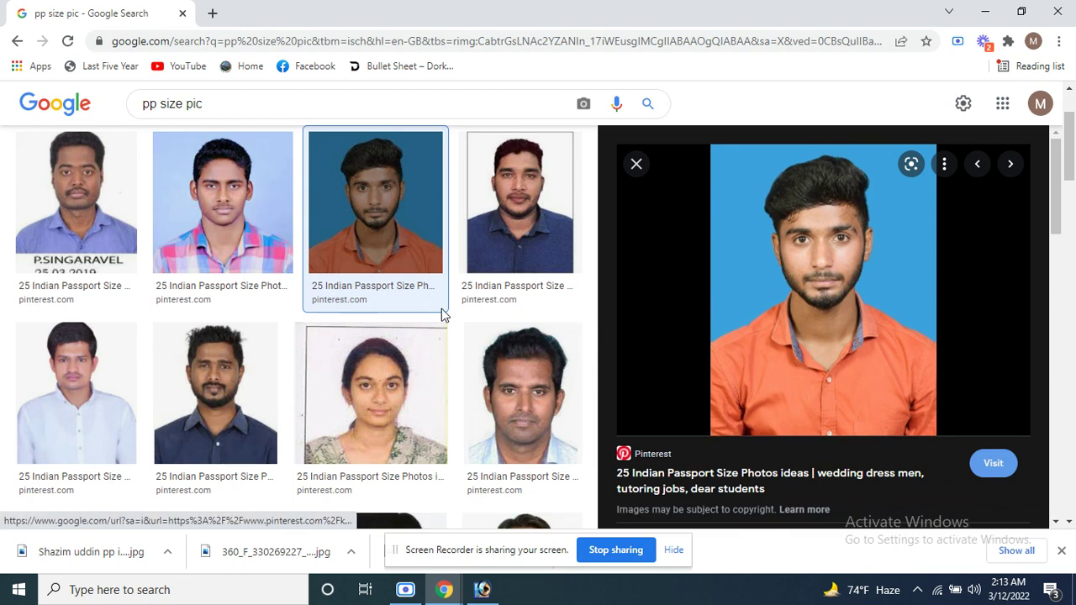
left_click(247, 242)
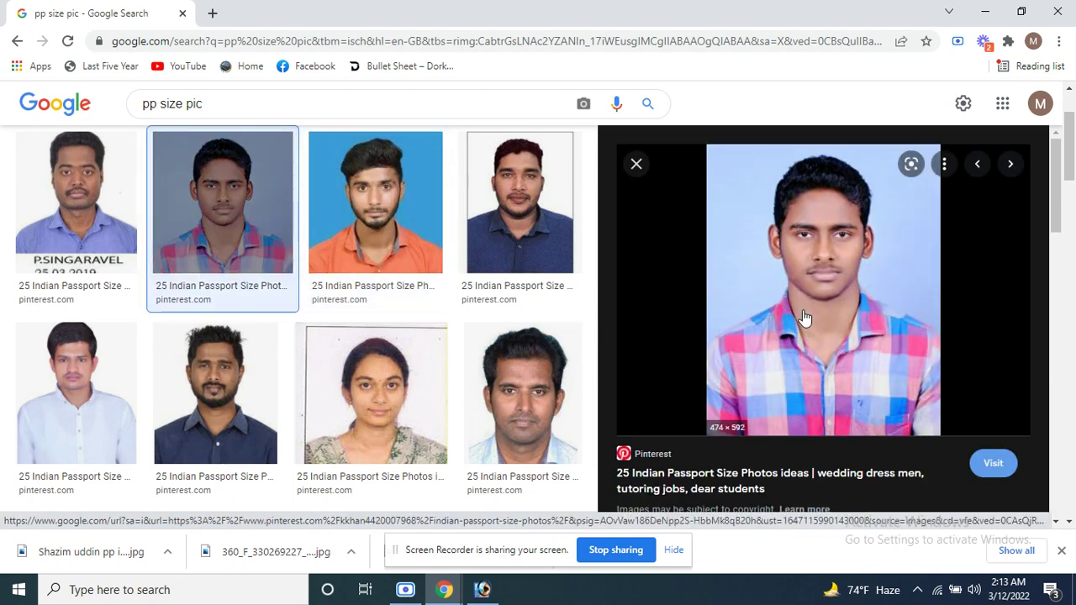
left_click(423, 231)
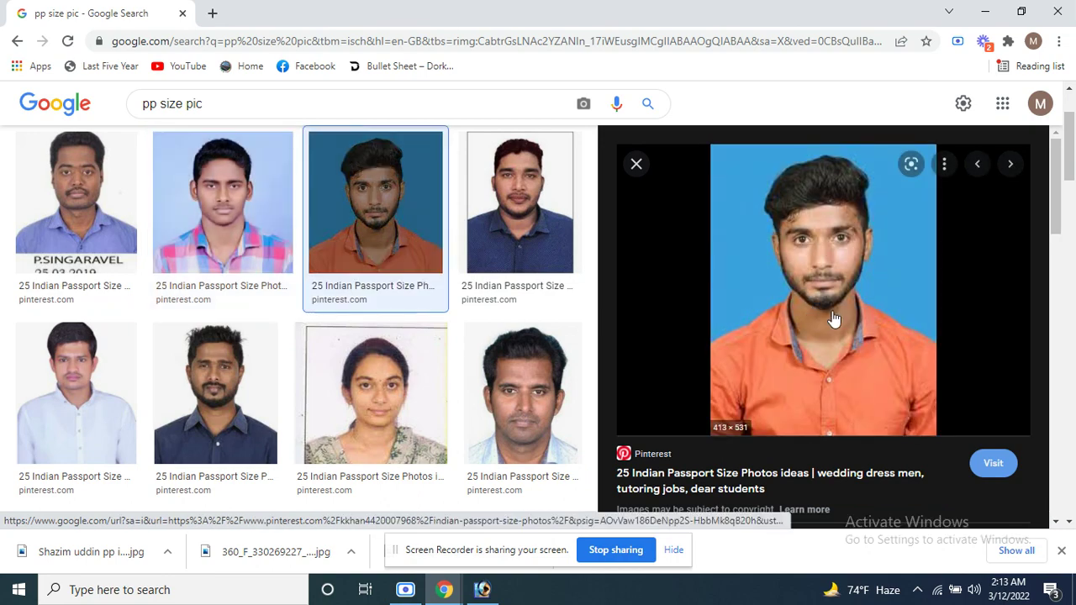
Browse the related images and preview the Kerala Jobs & Placements portrait of the man in a white shirt with a black collar
scroll(449, 334, "down", 2)
scroll(454, 332, "down", 4)
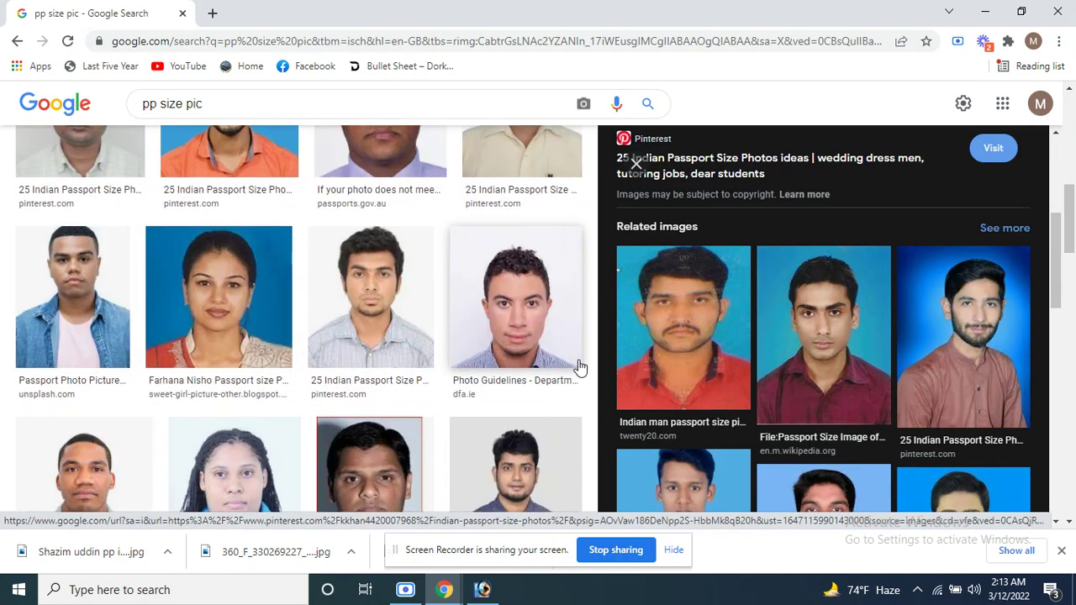
scroll(577, 365, "down", 5)
scroll(916, 365, "down", 4)
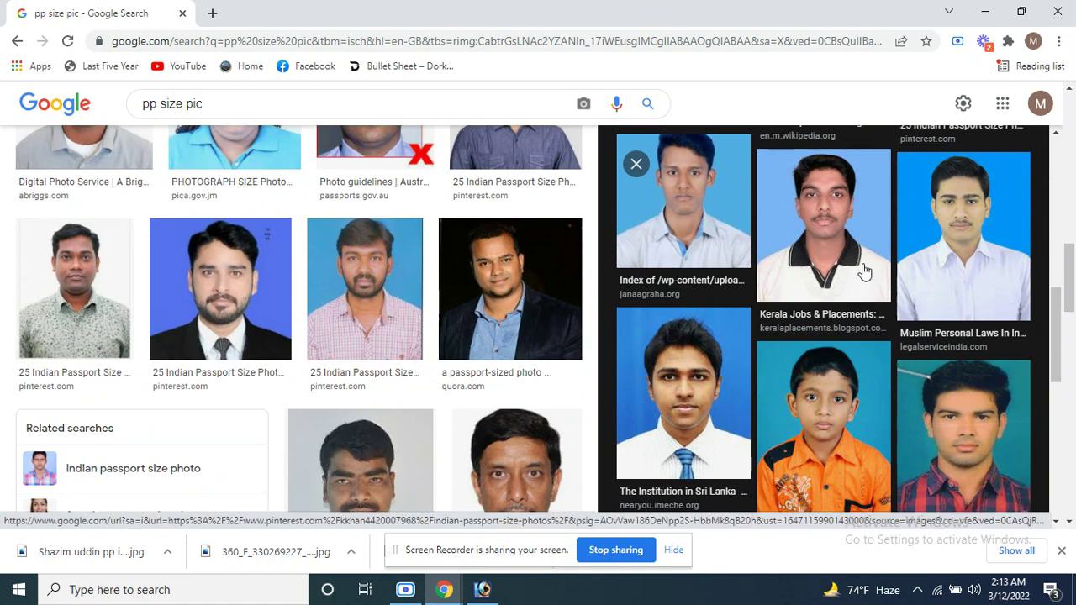
left_click(864, 269)
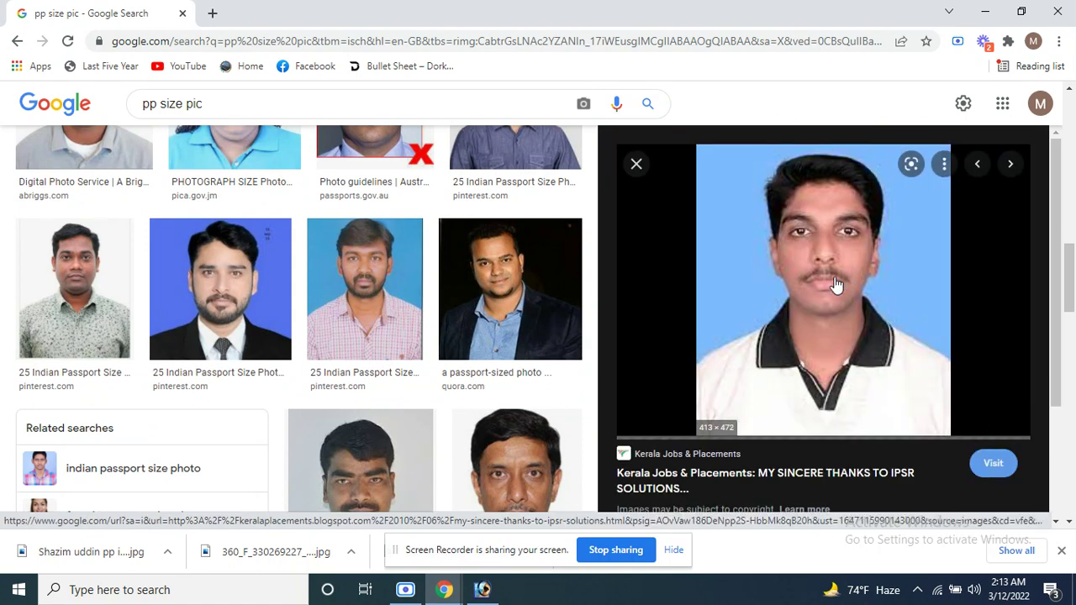
Try to save the Kerala Jobs & Placements portrait to the Desktop as the JPEG image Passport_size_photo
right_click(848, 345)
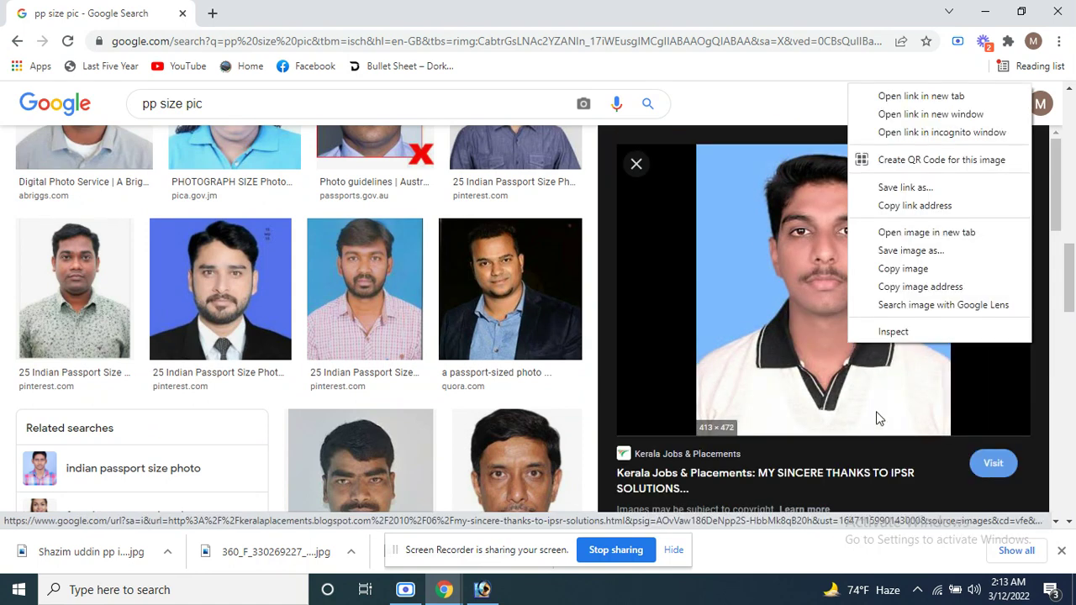
left_click(918, 252)
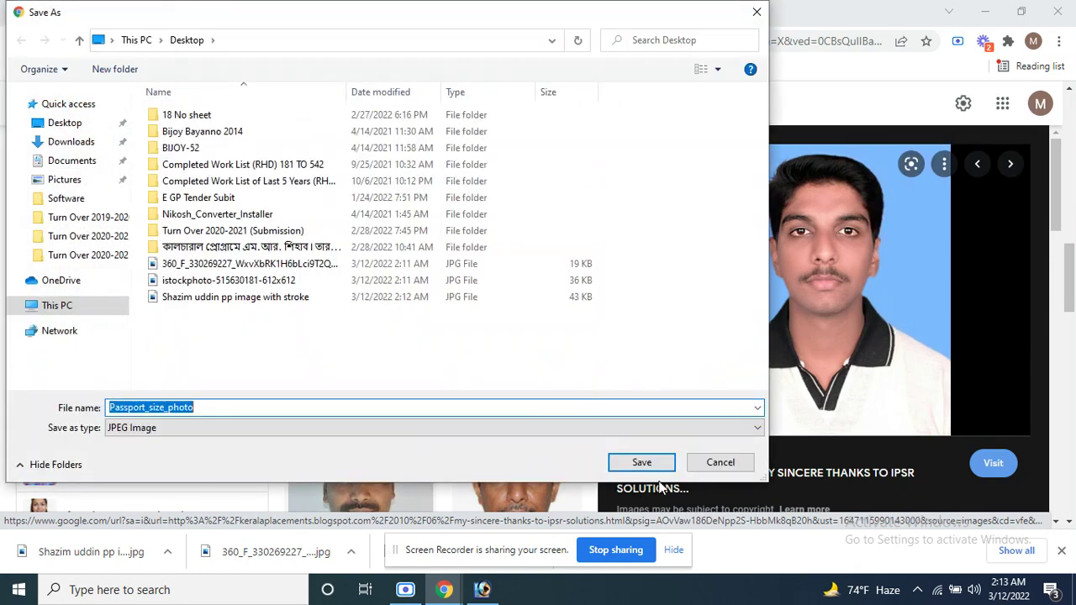
left_click(662, 467)
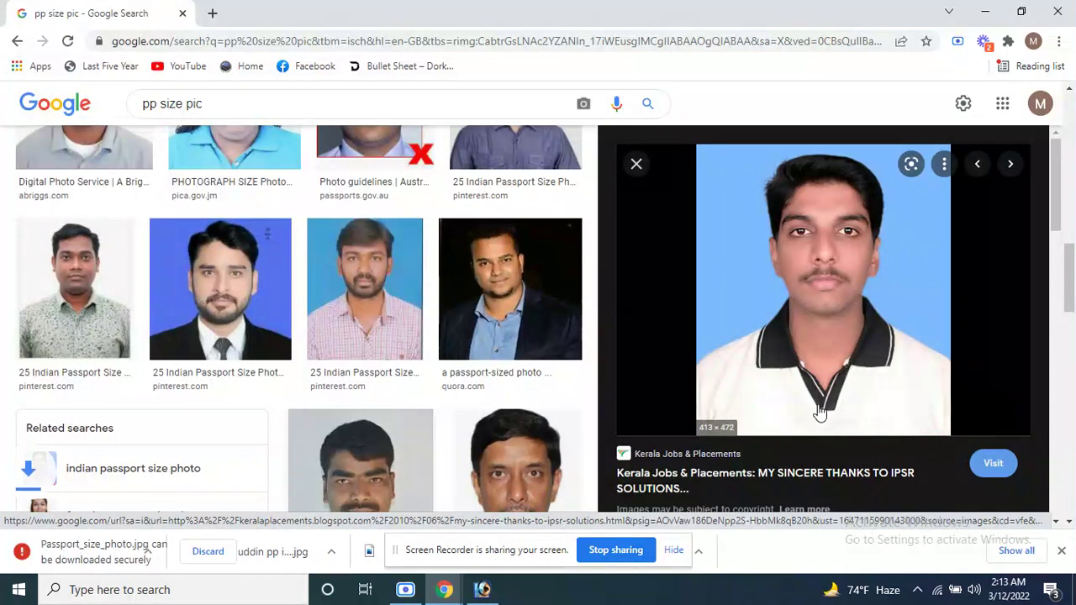
Preview the related portrait from The Institution in Sri Lanka and open the full results page of its related images
scroll(819, 411, "down", 5)
scroll(846, 404, "down", 1)
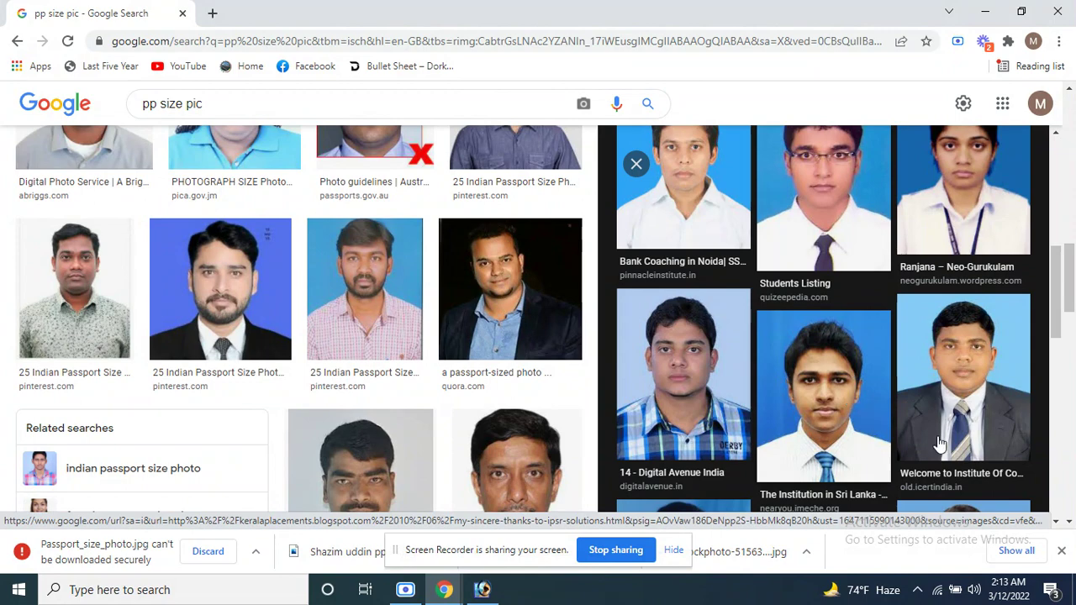
left_click(846, 436)
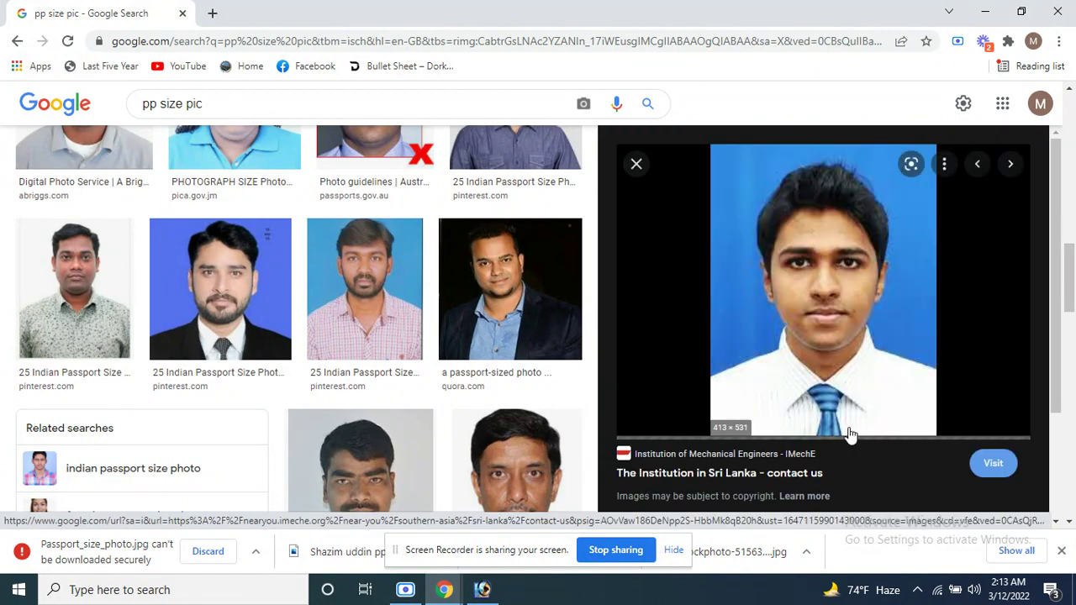
scroll(871, 386, "down", 8)
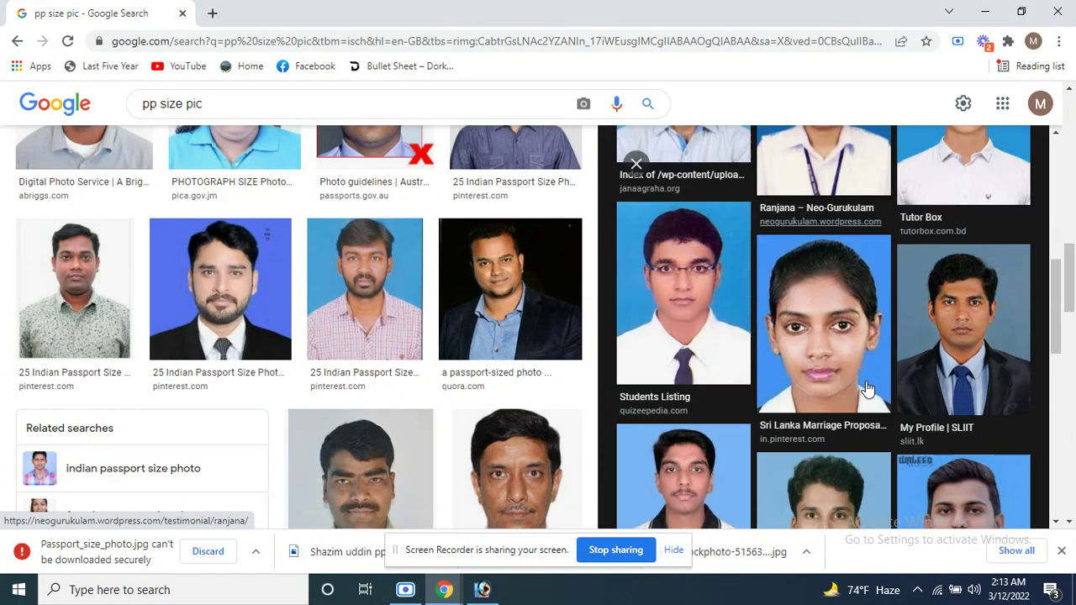
scroll(868, 388, "down", 4)
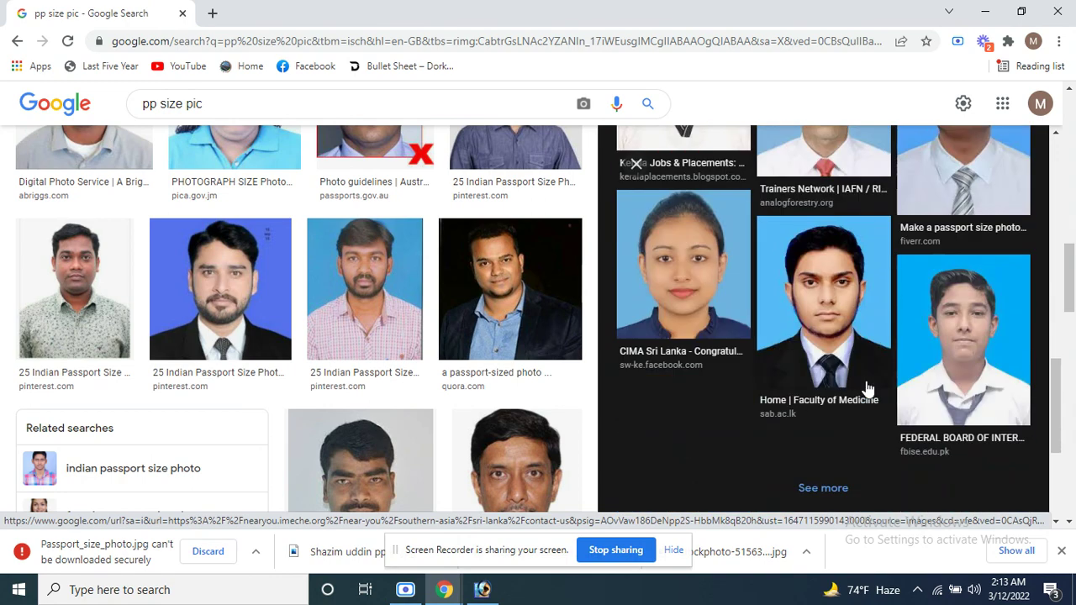
left_click(812, 488)
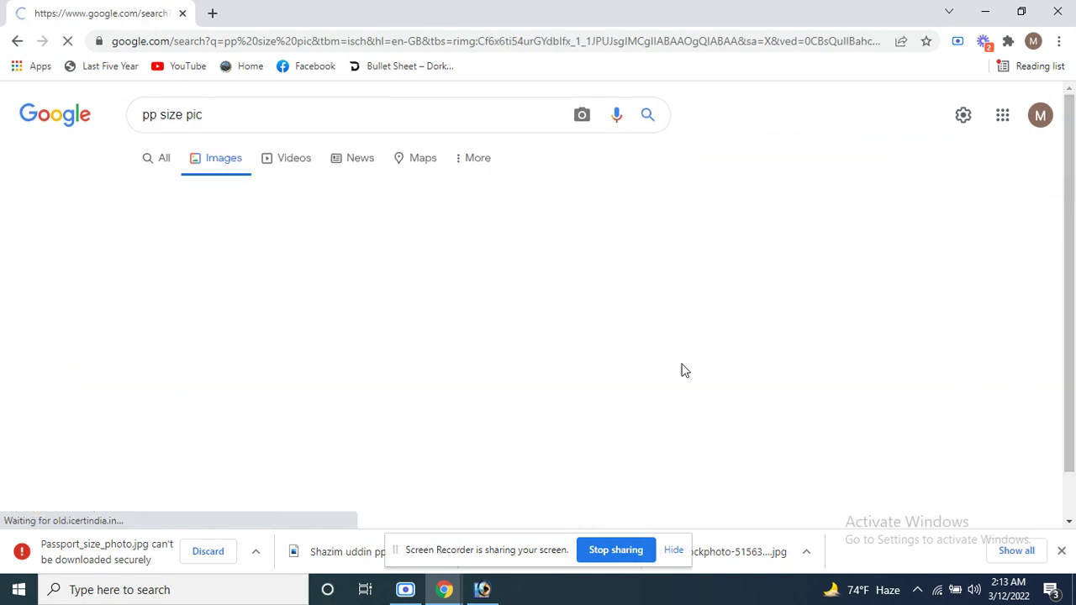
scroll(679, 345, "down", 3)
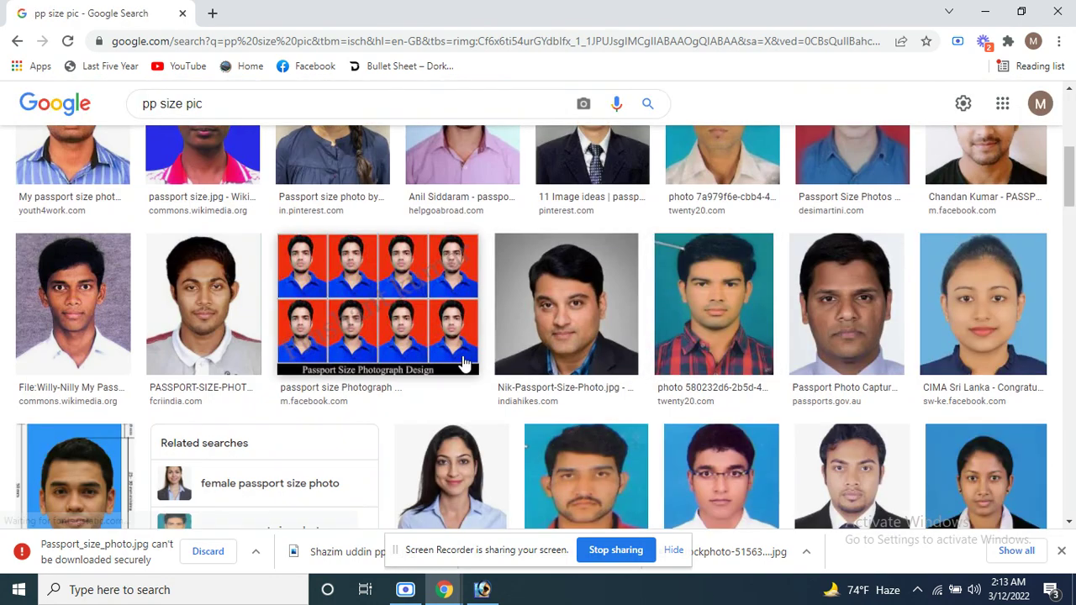
scroll(531, 363, "down", 5)
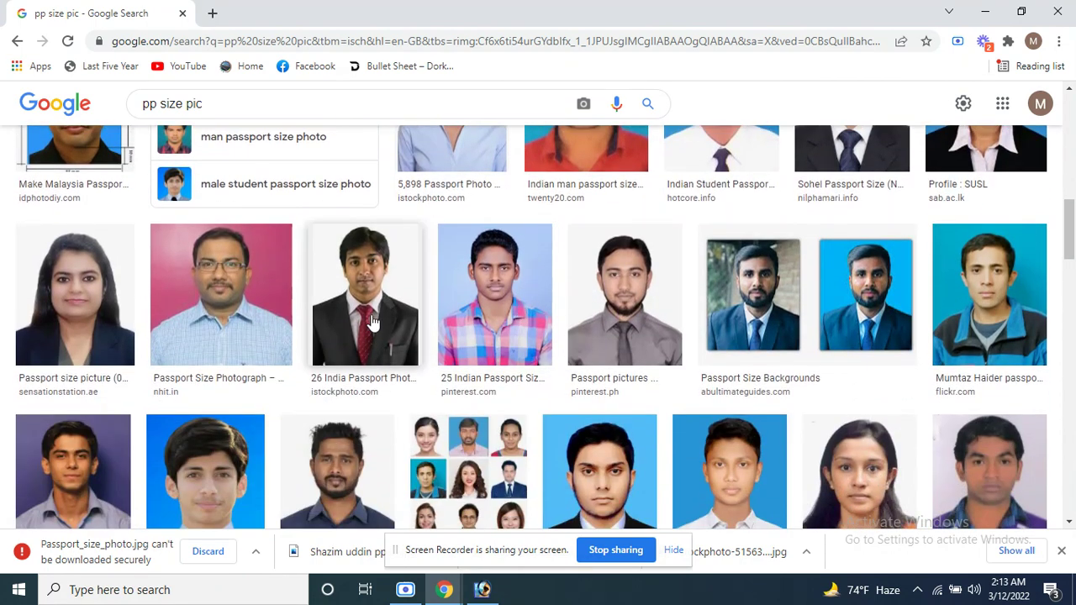
left_click(372, 322)
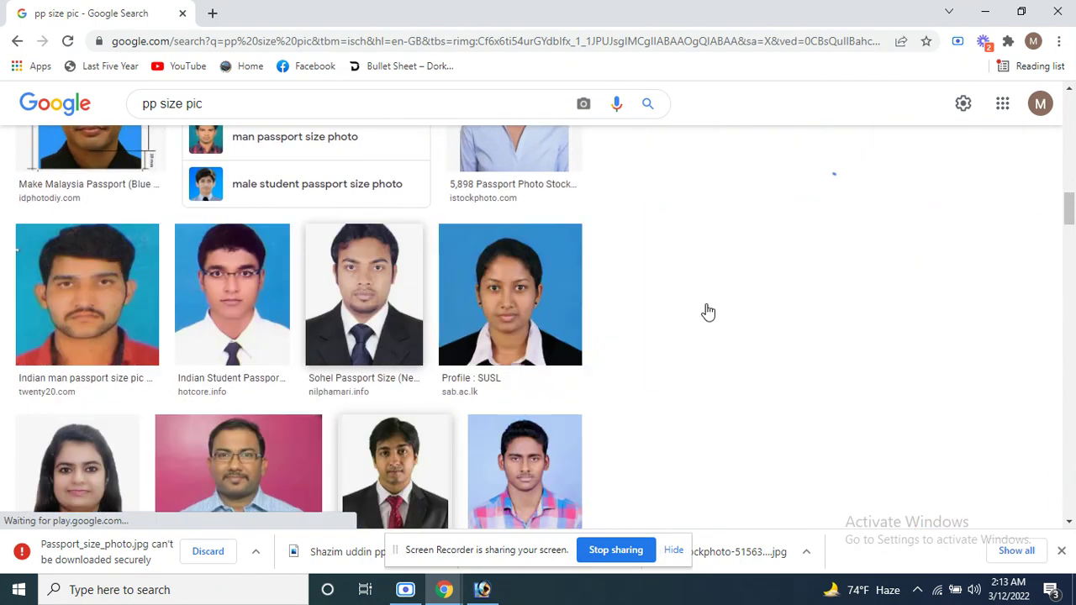
right_click(856, 319)
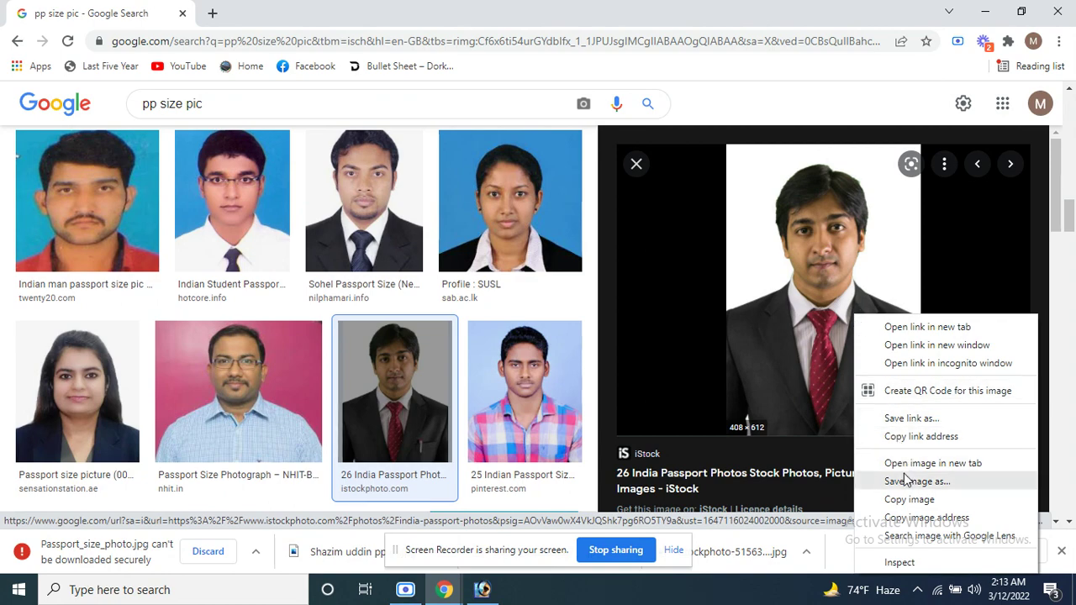
left_click(903, 500)
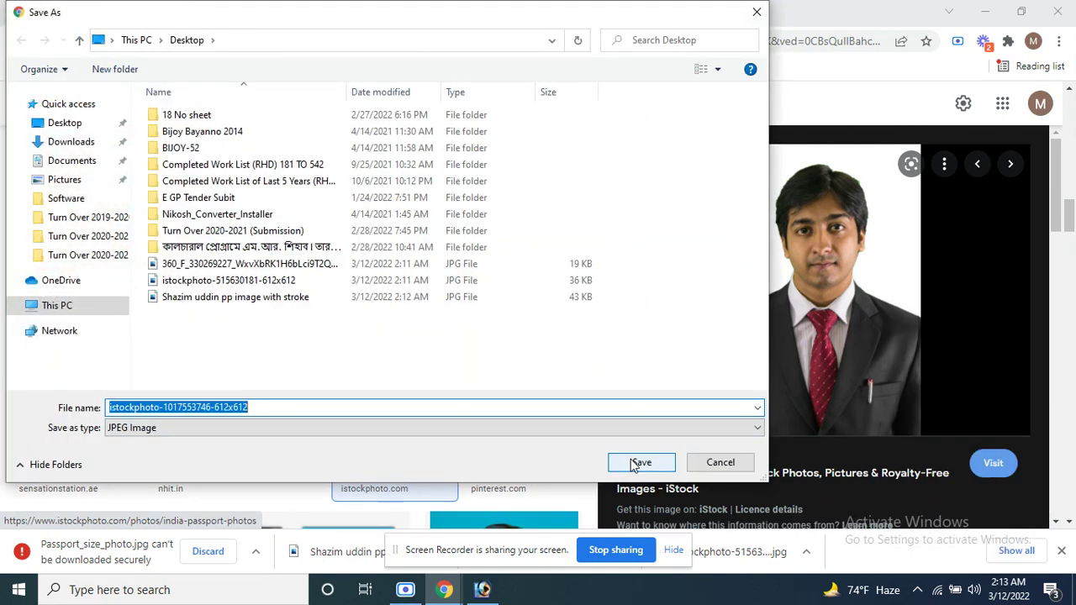
left_click(639, 464)
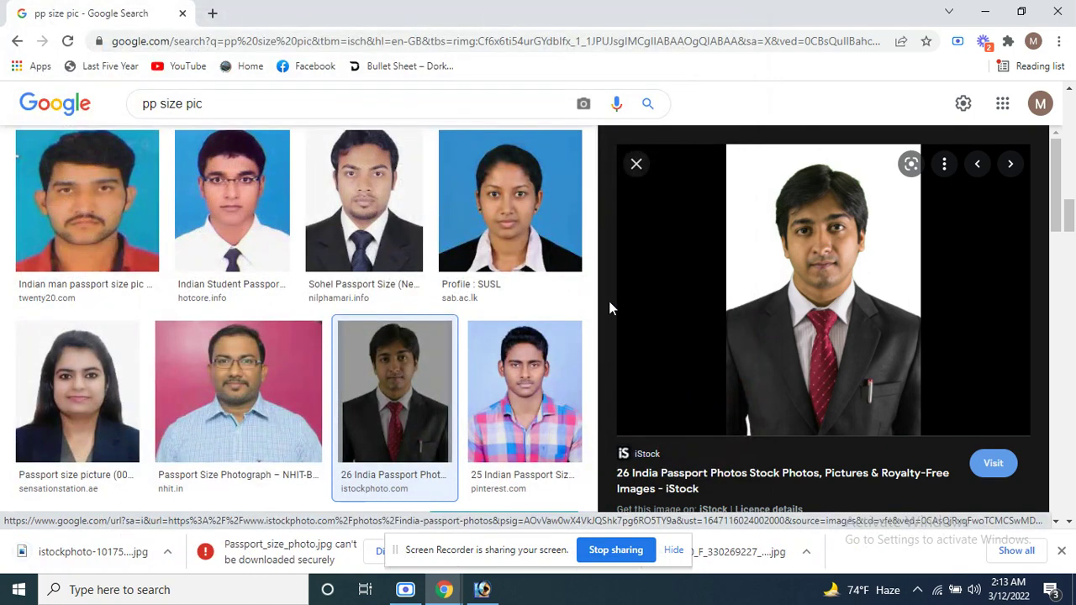
Minimize the browser window and refresh the desktop
left_click(985, 12)
right_click(488, 149)
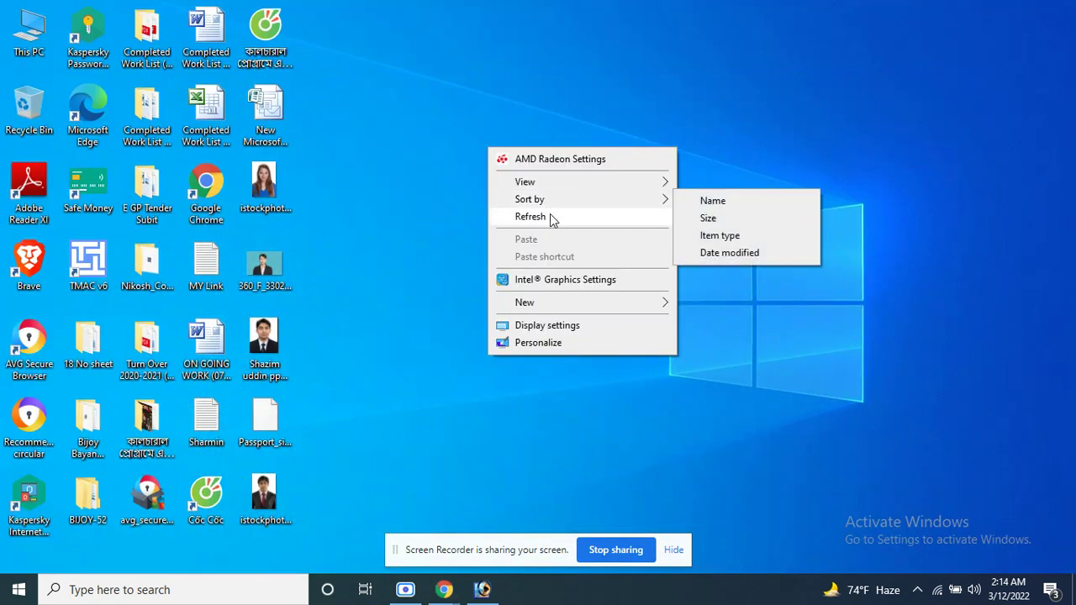
left_click(538, 217)
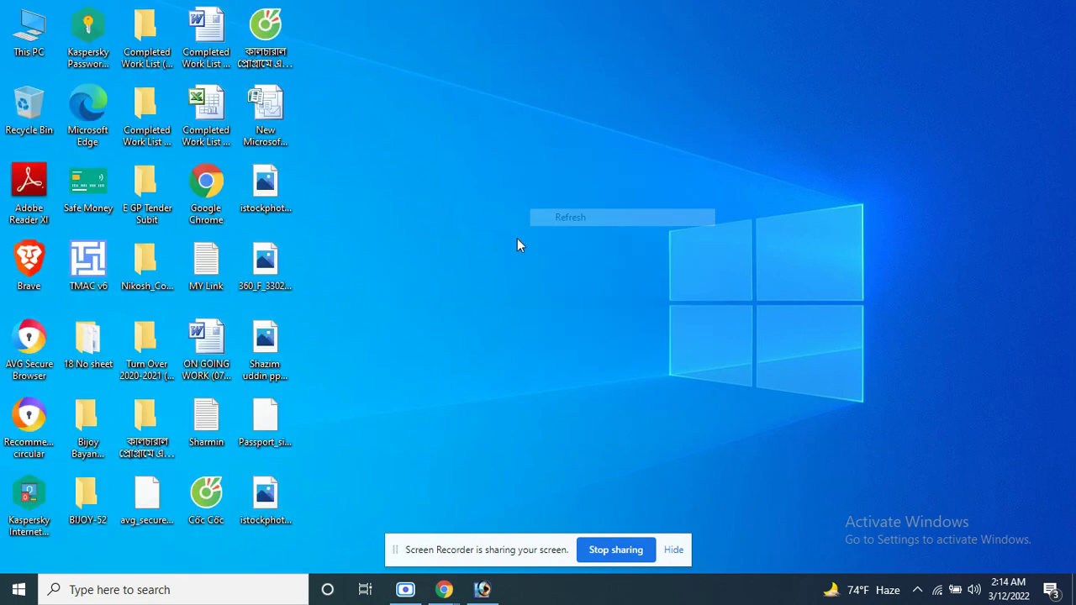
Switch to Adobe Photoshop and open the 360_F_330269227 JPG portrait from the Desktop
left_click(485, 590)
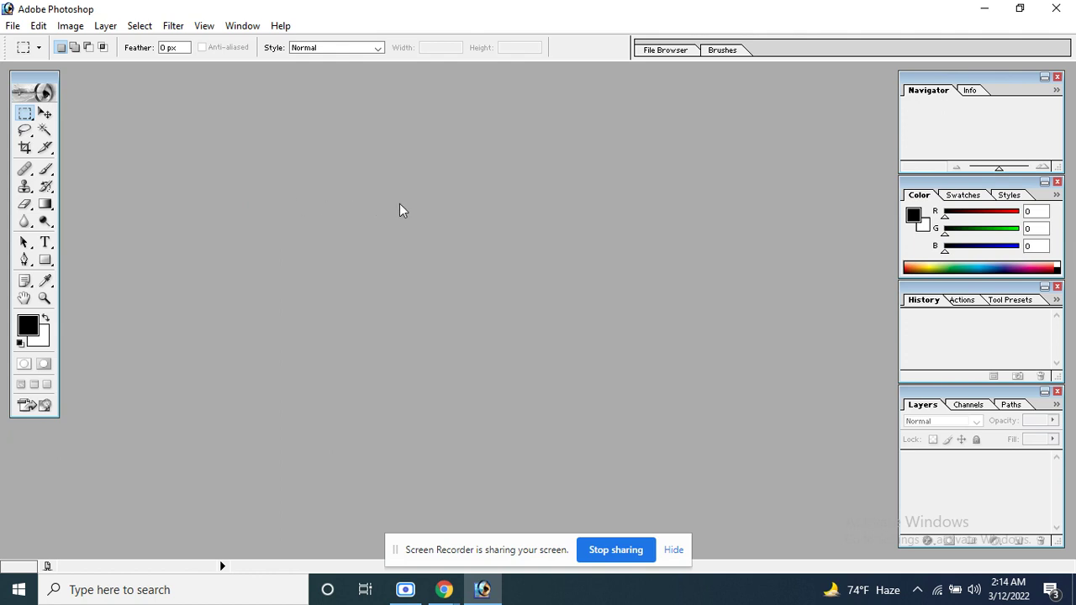
left_click(14, 26)
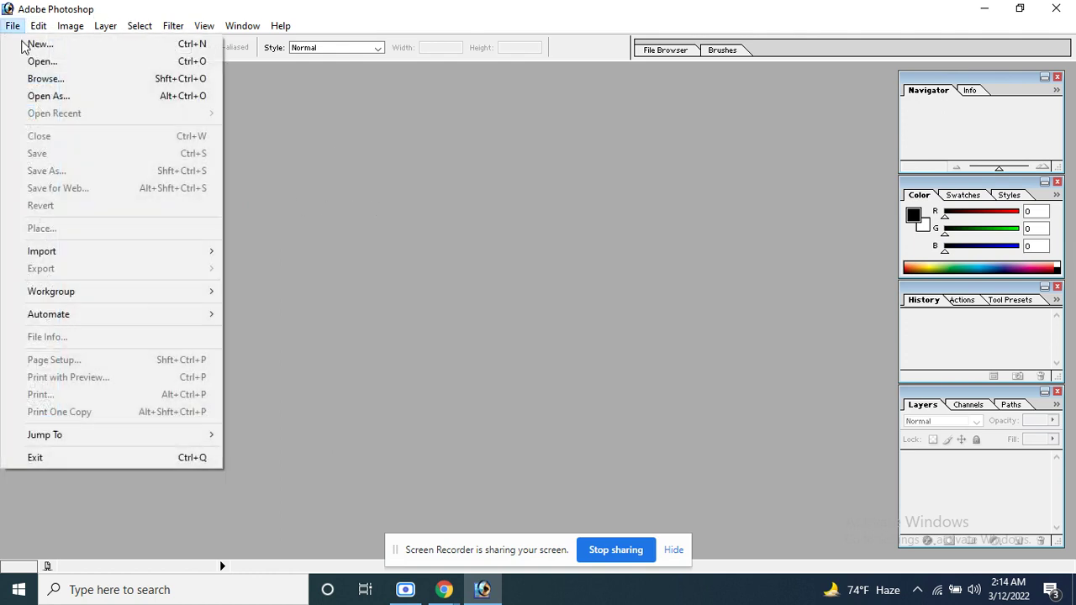
left_click(76, 67)
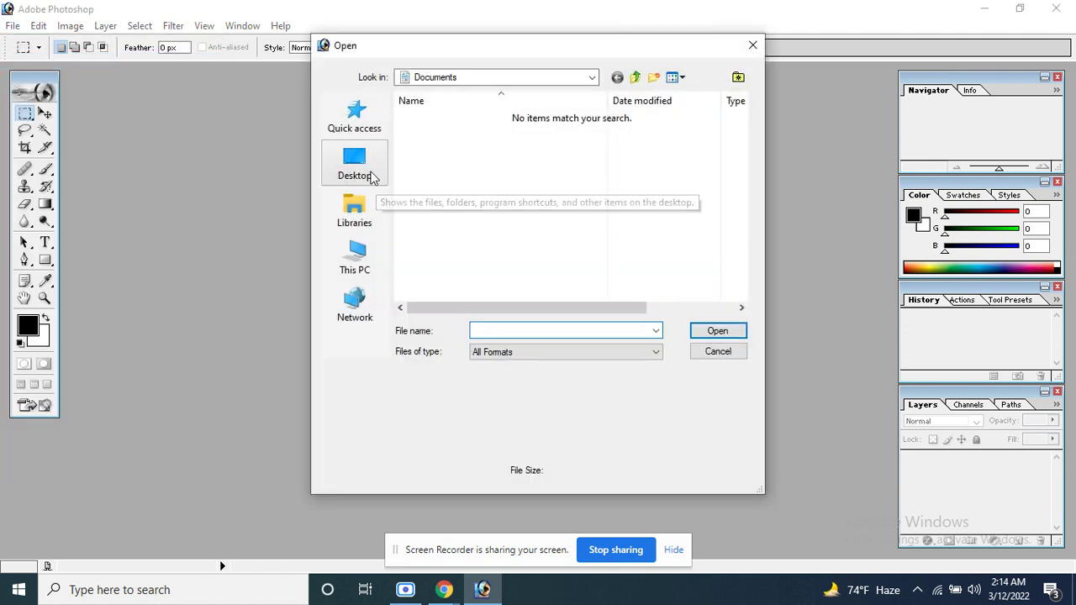
left_click(367, 173)
scroll(654, 227, "down", 5)
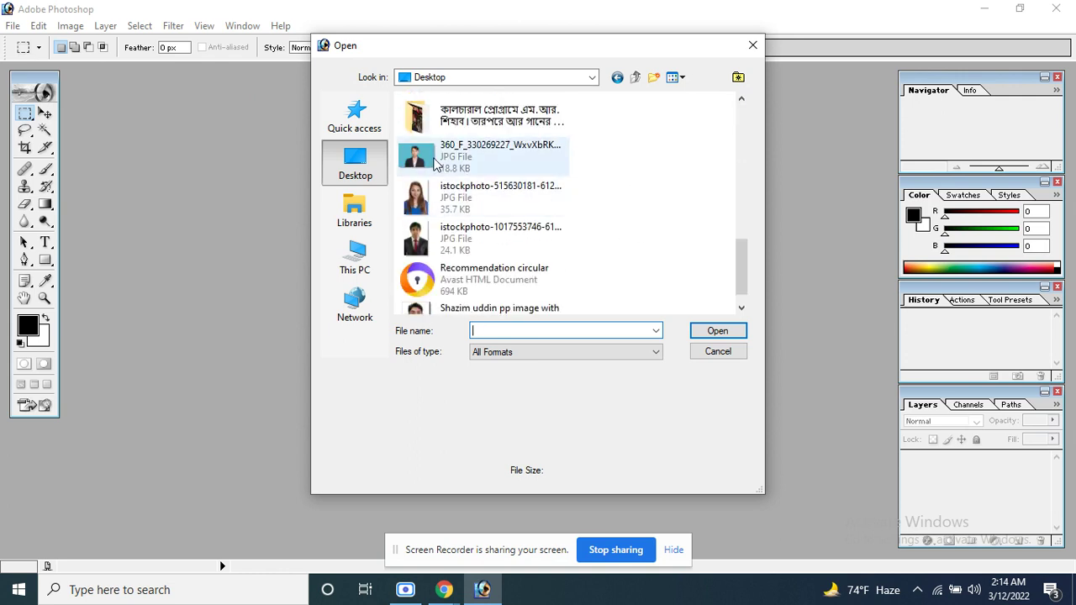
left_click(443, 159)
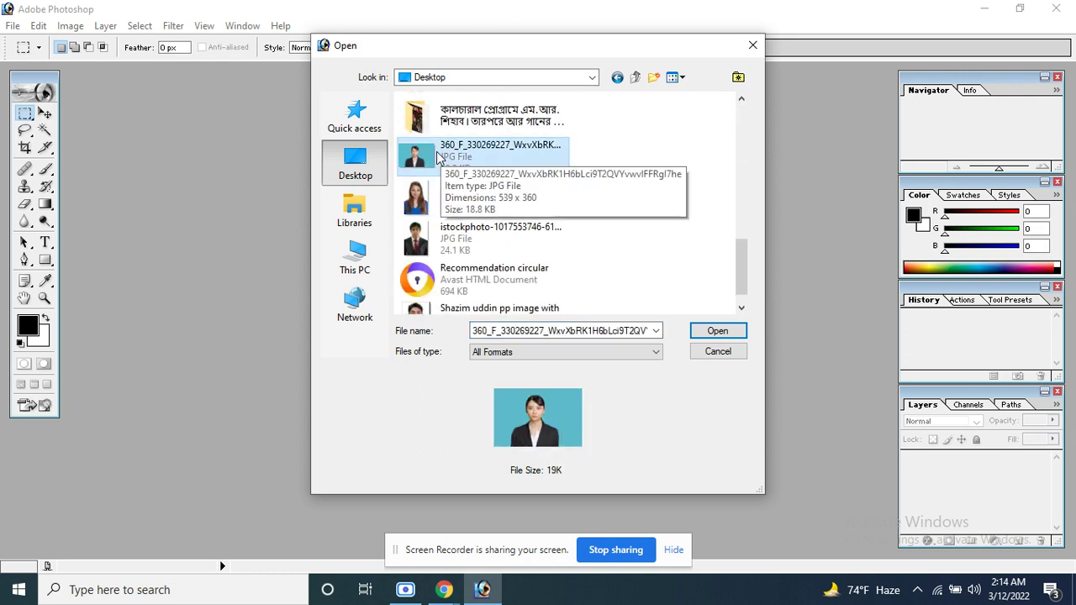
double_click(438, 157)
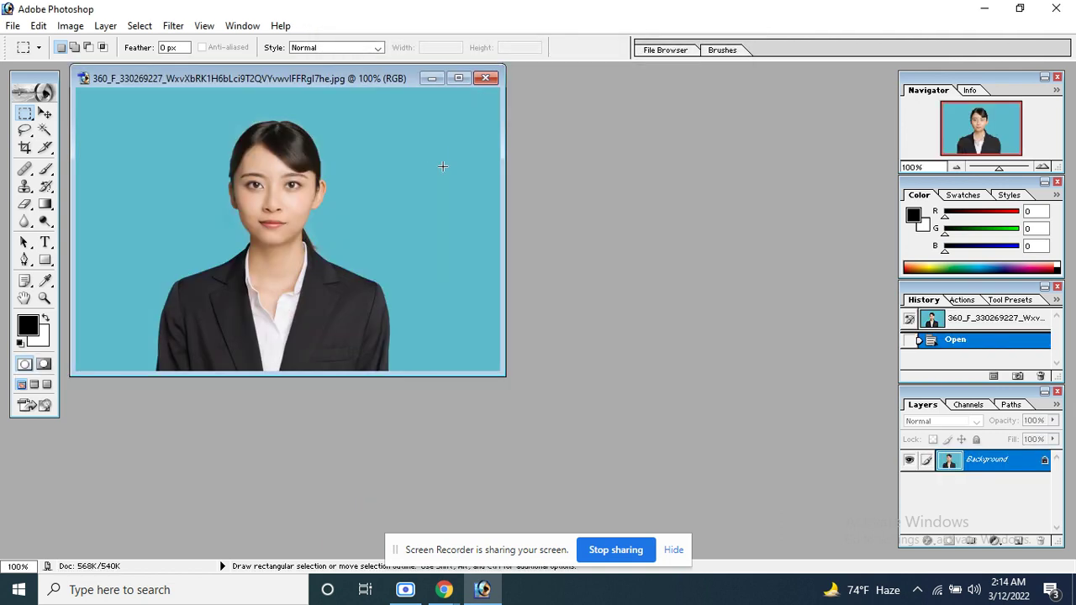
Enlarge the portrait to fit the workspace and place its window beside the toolbox
key("ctrl+0")
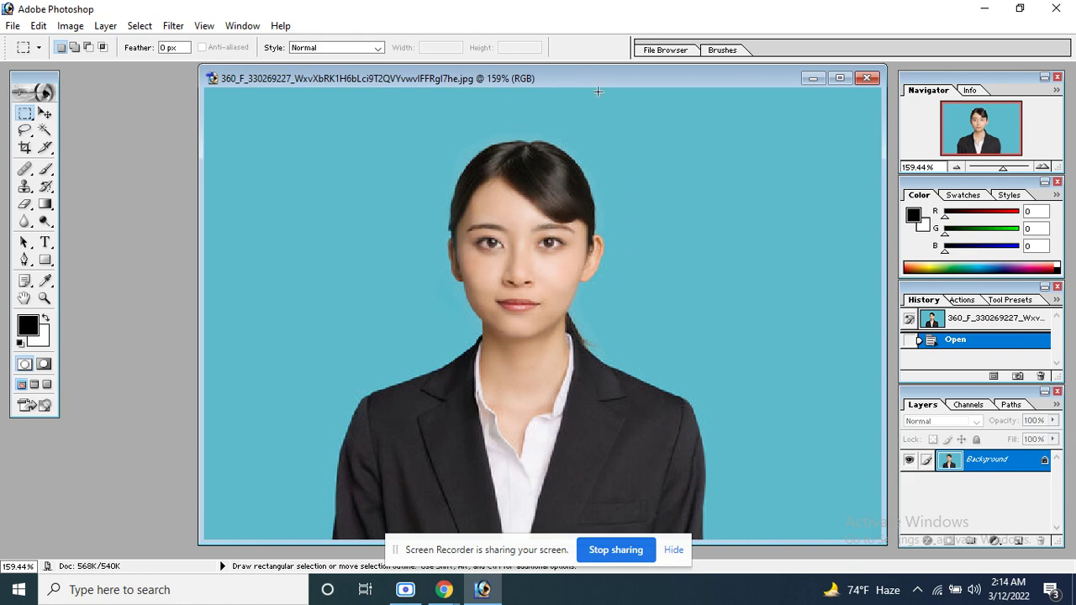
left_click_drag(602, 83, 461, 80)
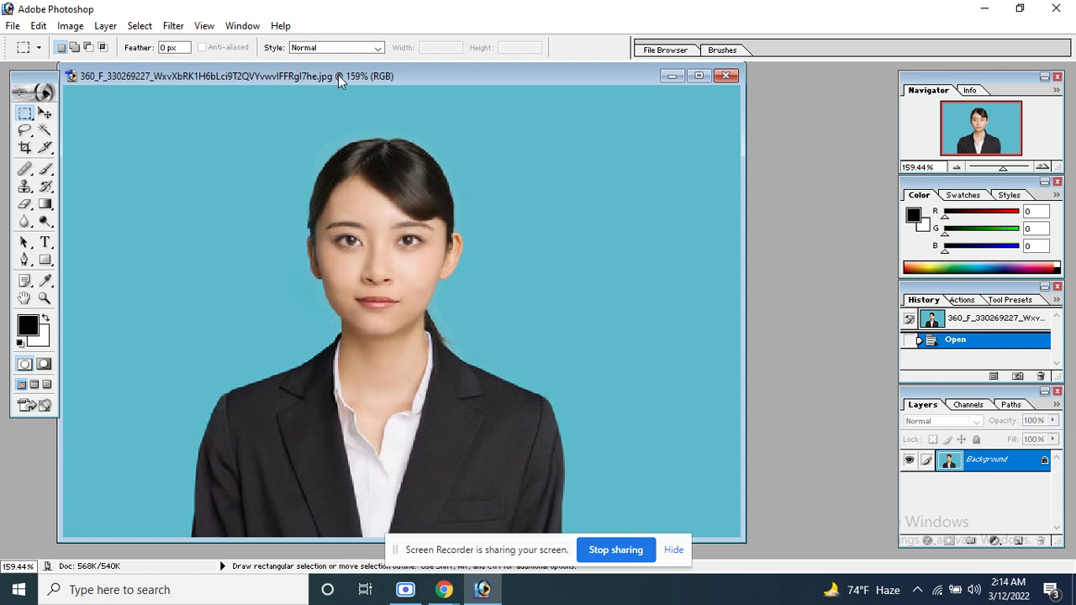
left_click_drag(334, 78, 345, 79)
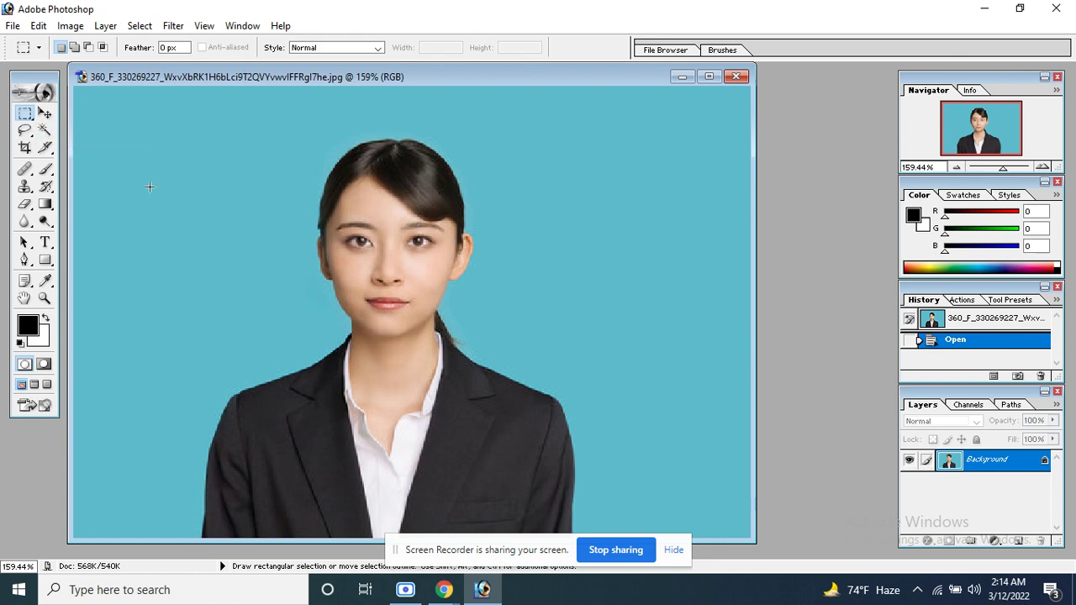
Try selecting the teal backdrop with the Magic Wand at tolerance 32, and clear that selection
left_click(45, 131)
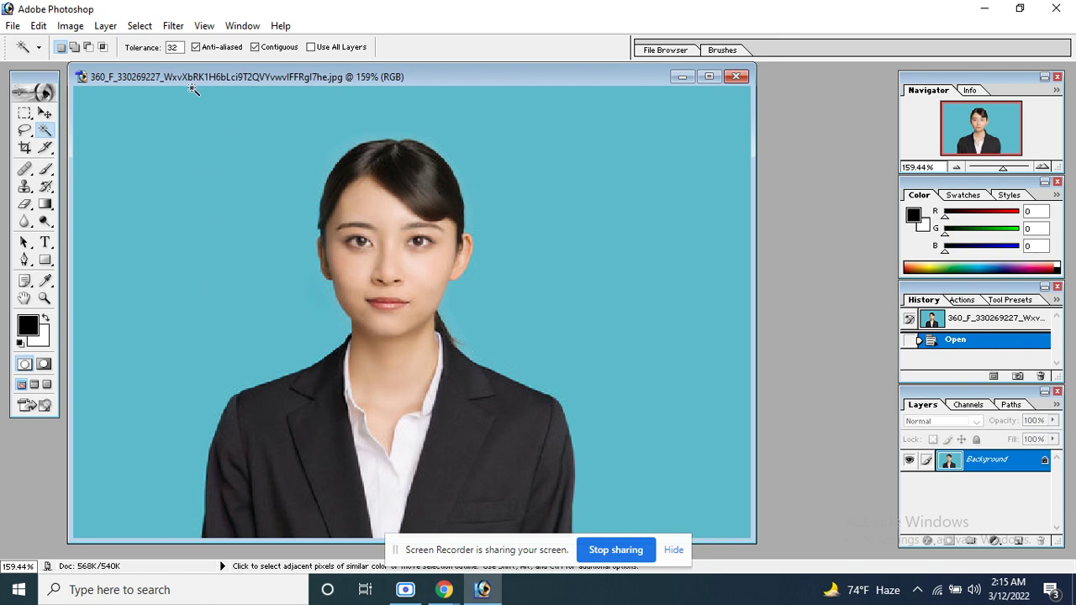
left_click(251, 260)
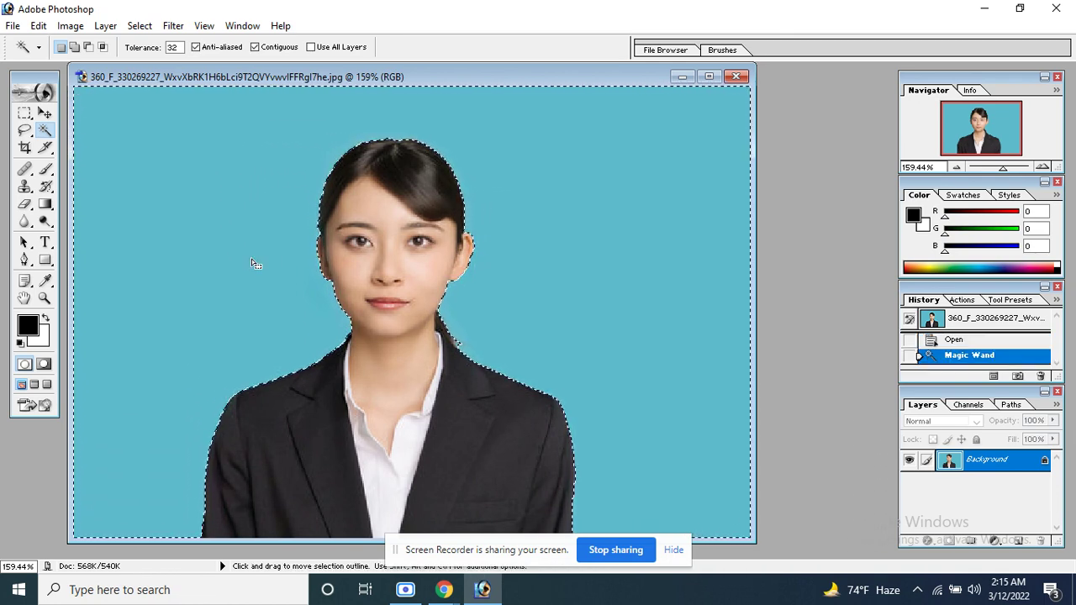
key("ctrl+d")
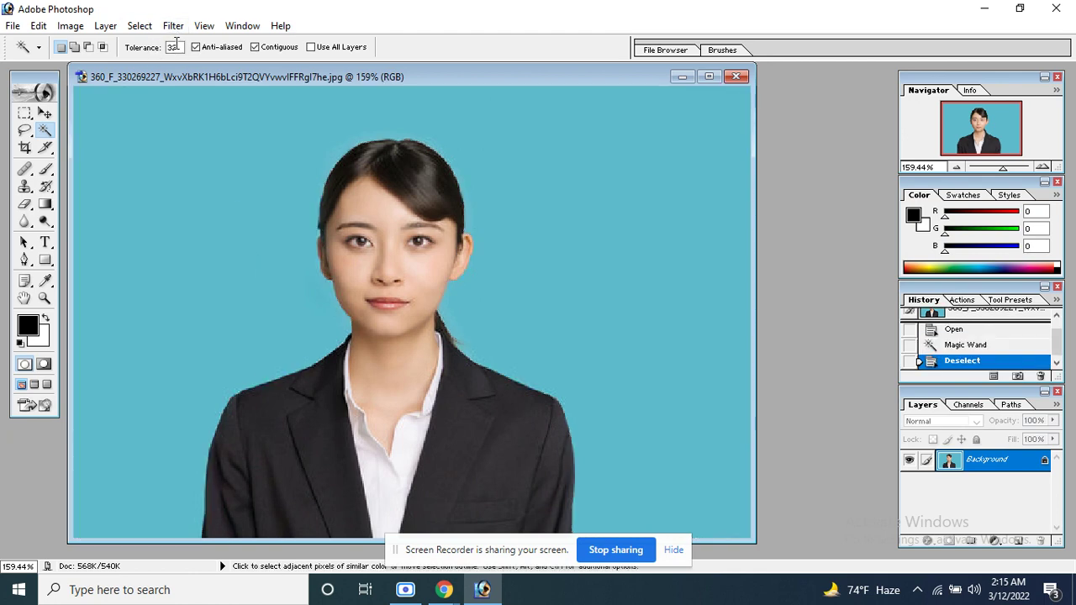
Try a Magic Wand selection of the teal backdrop with tolerance 10 and check its edges around the face
double_click(177, 46)
left_click(248, 321)
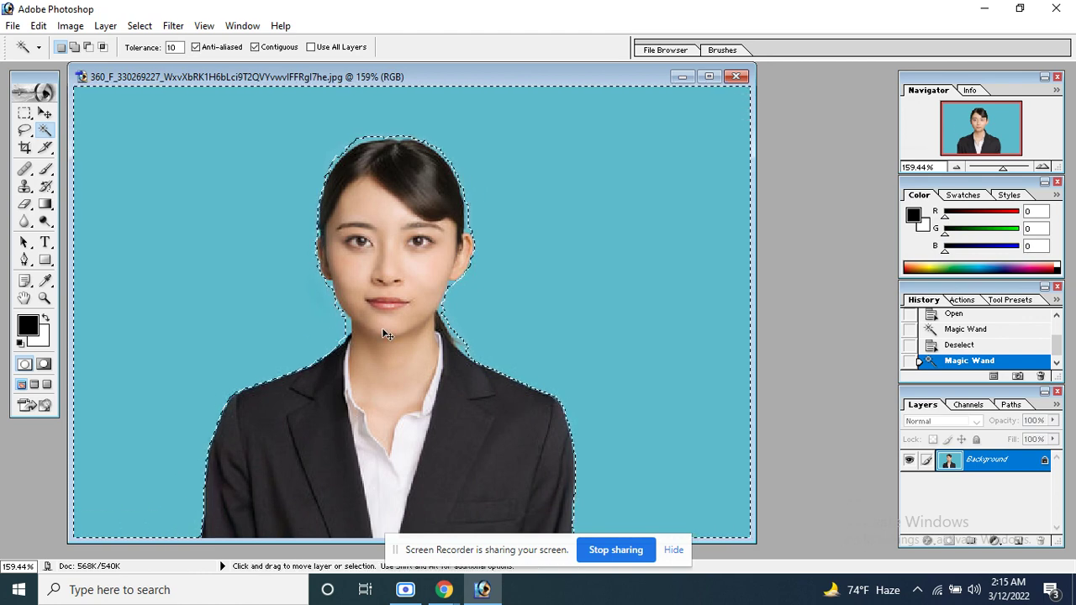
key("ctrl+plus")
key("ctrl+plus")
key("ctrl+plus")
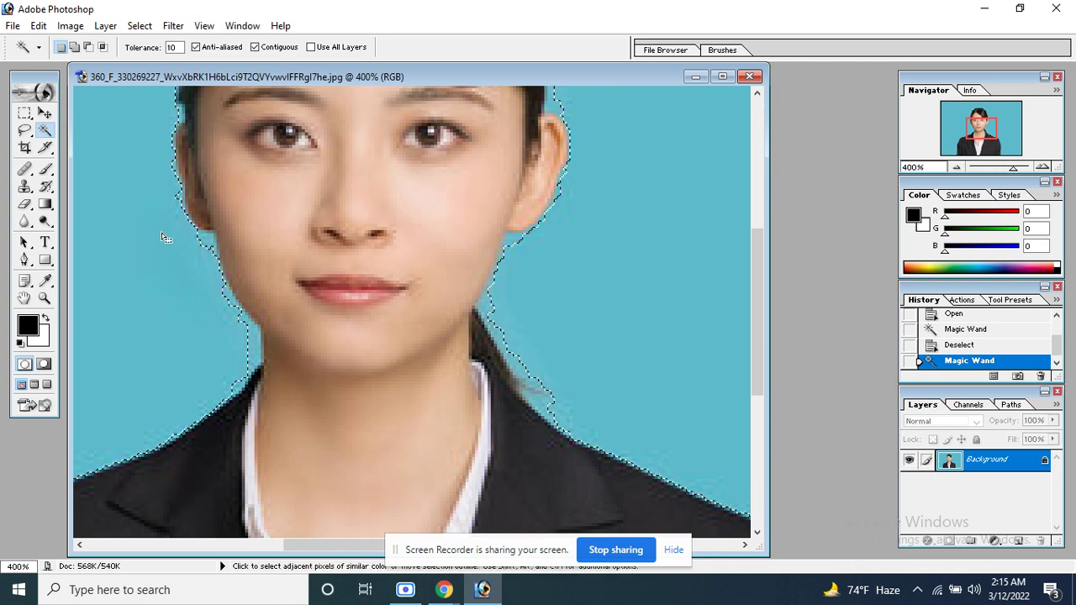
Set the Magic Wand tolerance to 30, drop the current selection and reselect the teal backdrop around the woman
left_click(173, 47)
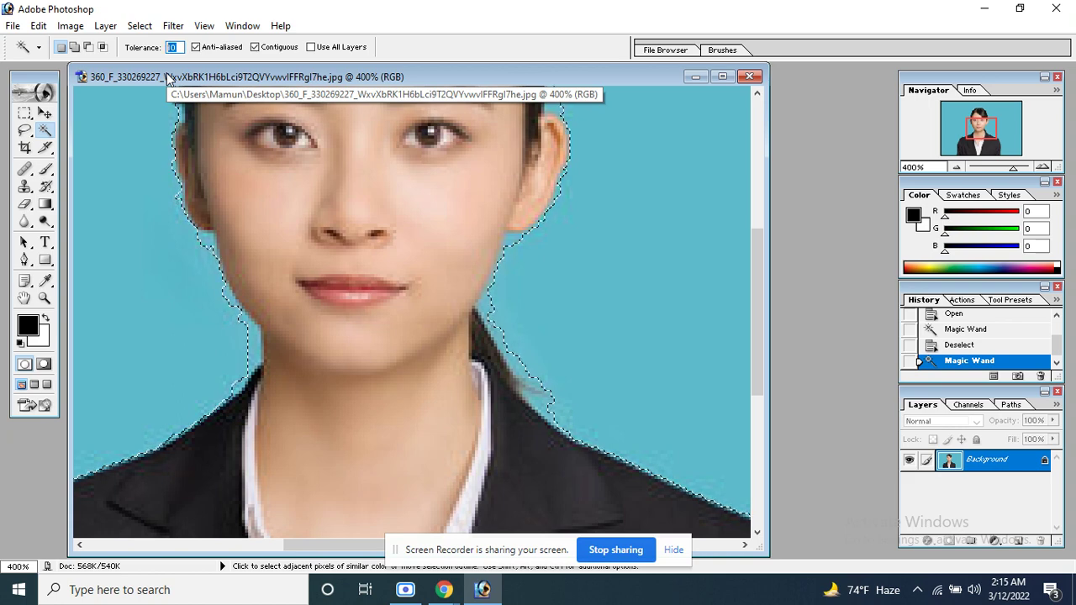
type("30")
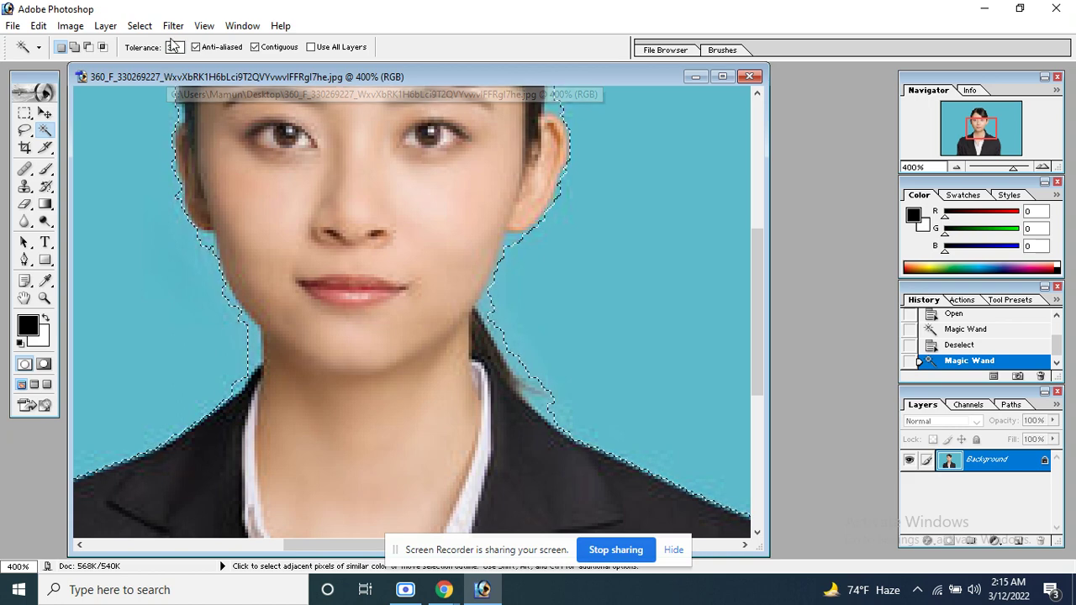
key("ctrl+d")
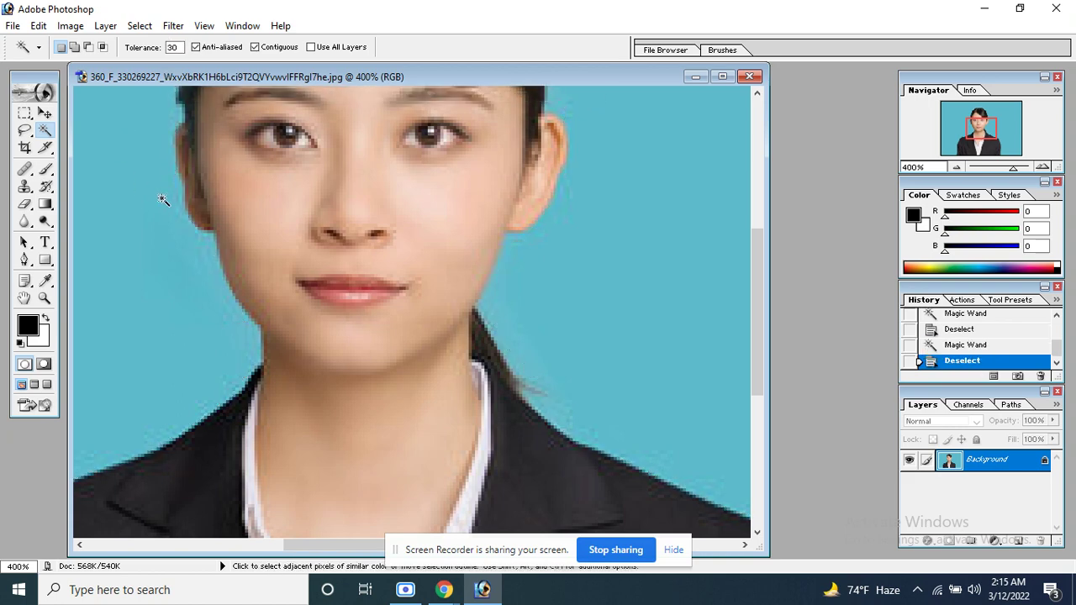
left_click(191, 244)
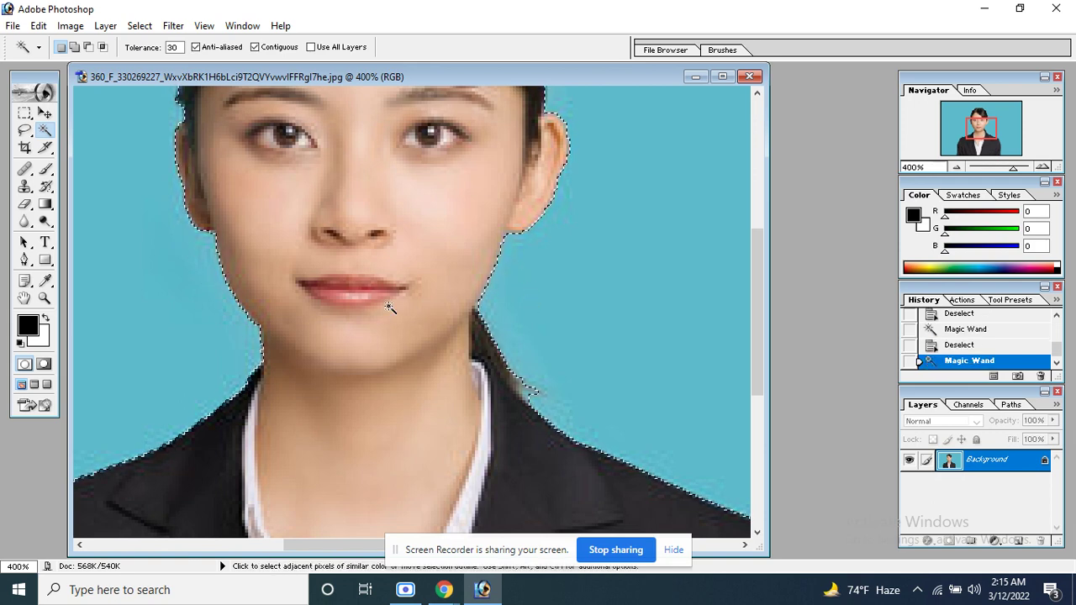
key("ctrl+alt+0")
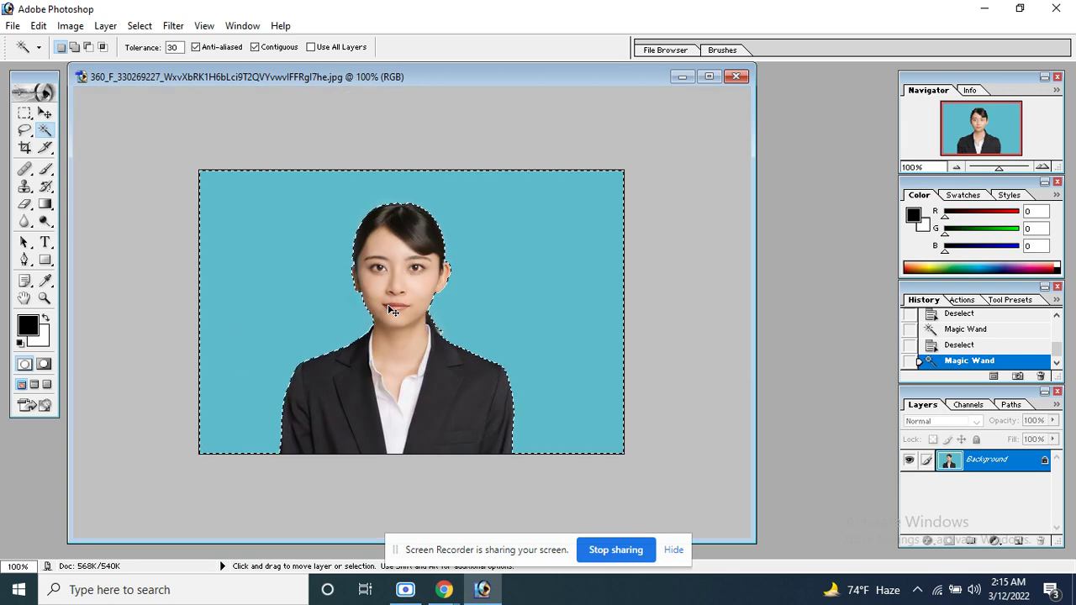
key("ctrl+plus")
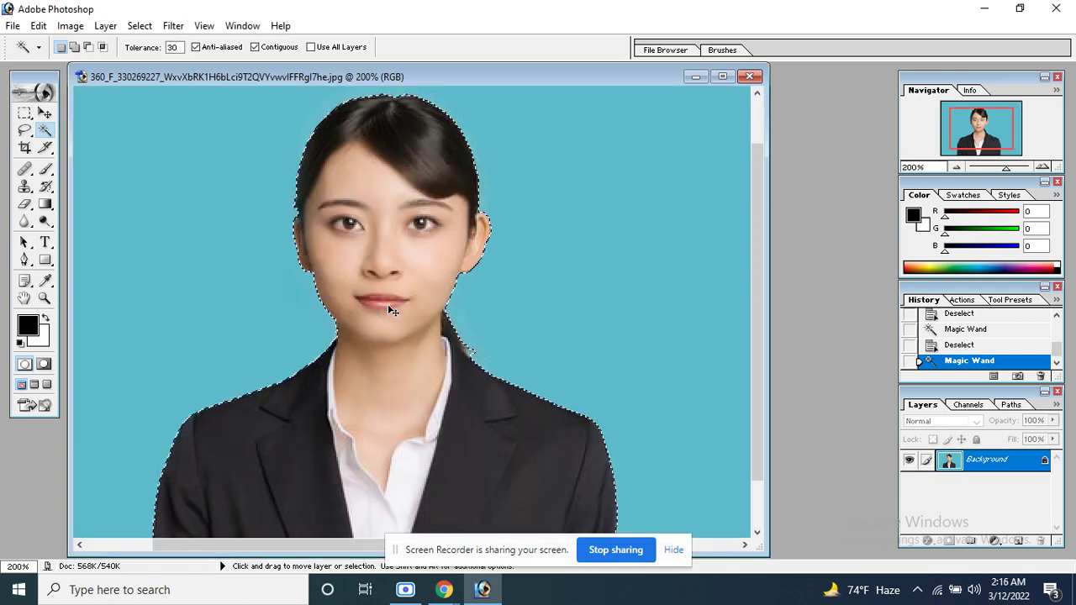
key("ctrl+minus")
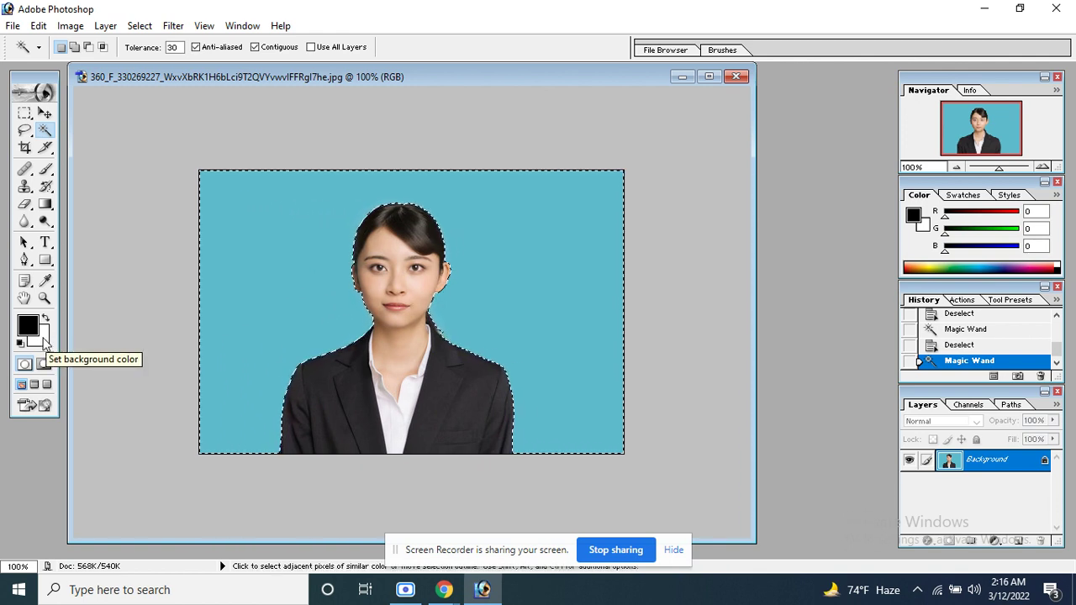
Set the background colour to bright blue, hex 0006FF
left_click(43, 339)
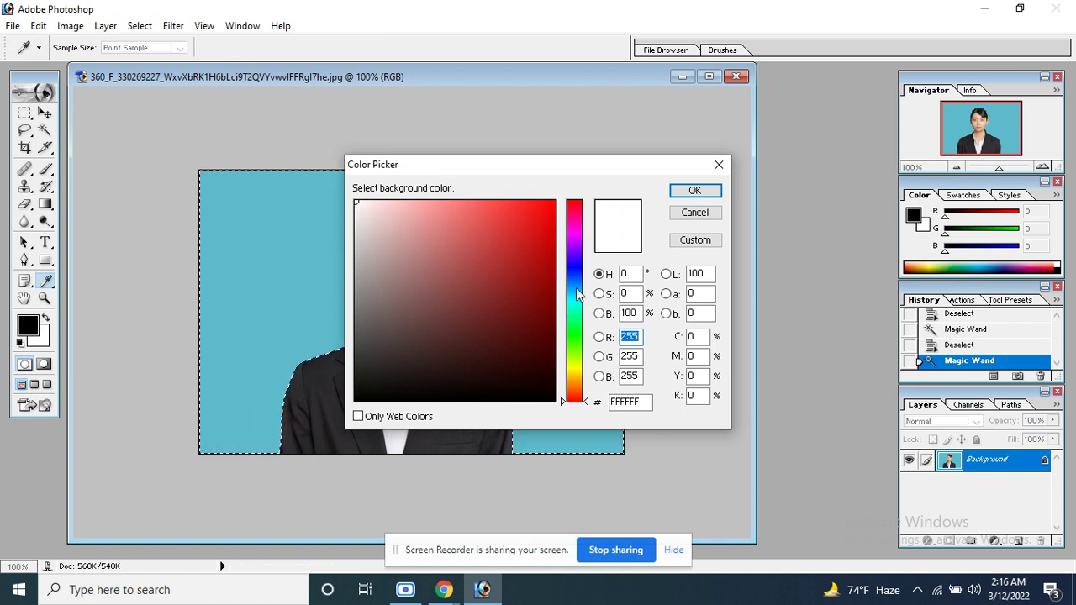
mouse_move(577, 294)
left_mouse_down()
mouse_move(576, 318)
mouse_move(579, 274)
left_mouse_up()
left_click_drag(551, 227, 556, 200)
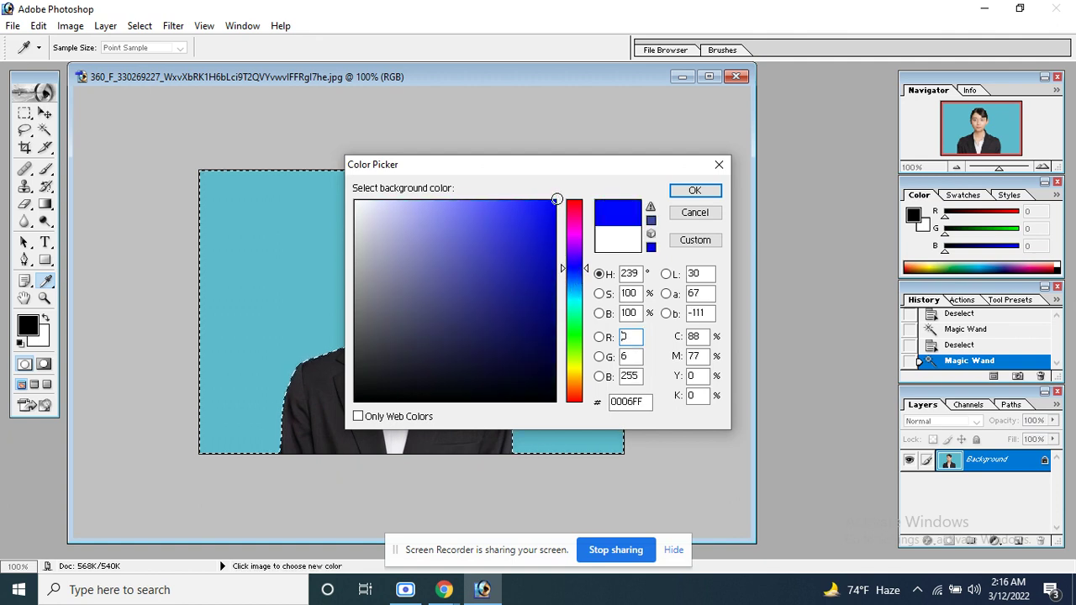
left_click(695, 192)
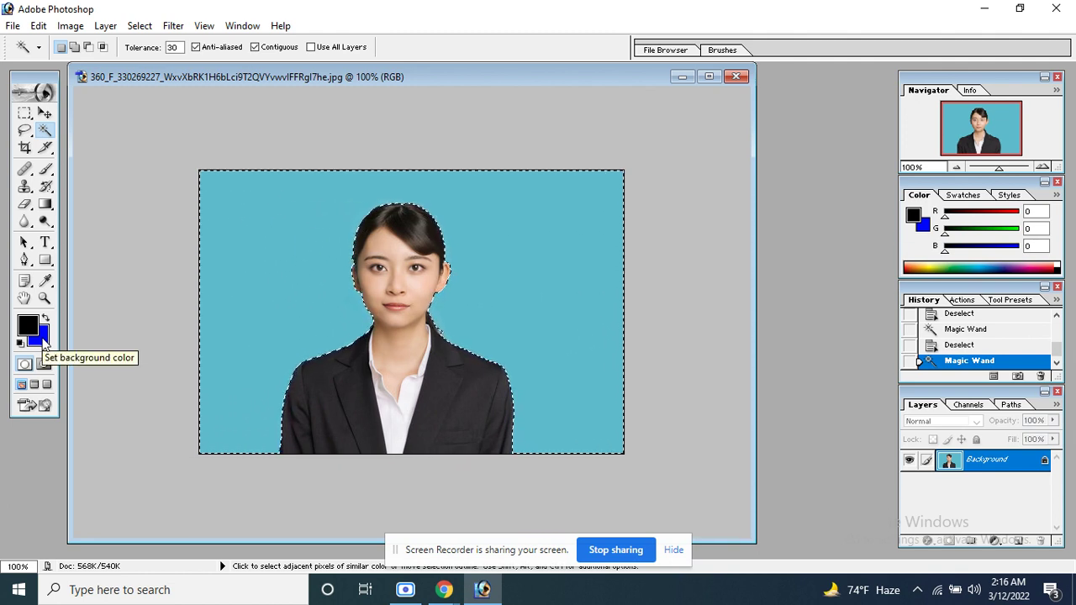
Clear the selected teal backdrop to the blue background colour and deselect it
key("Delete")
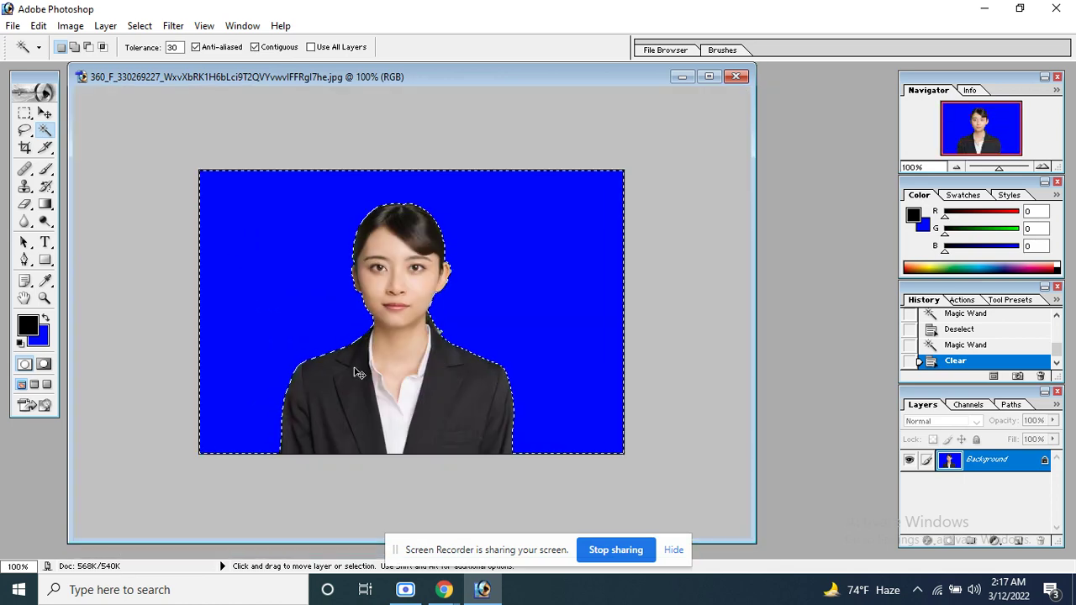
key("ctrl+plus")
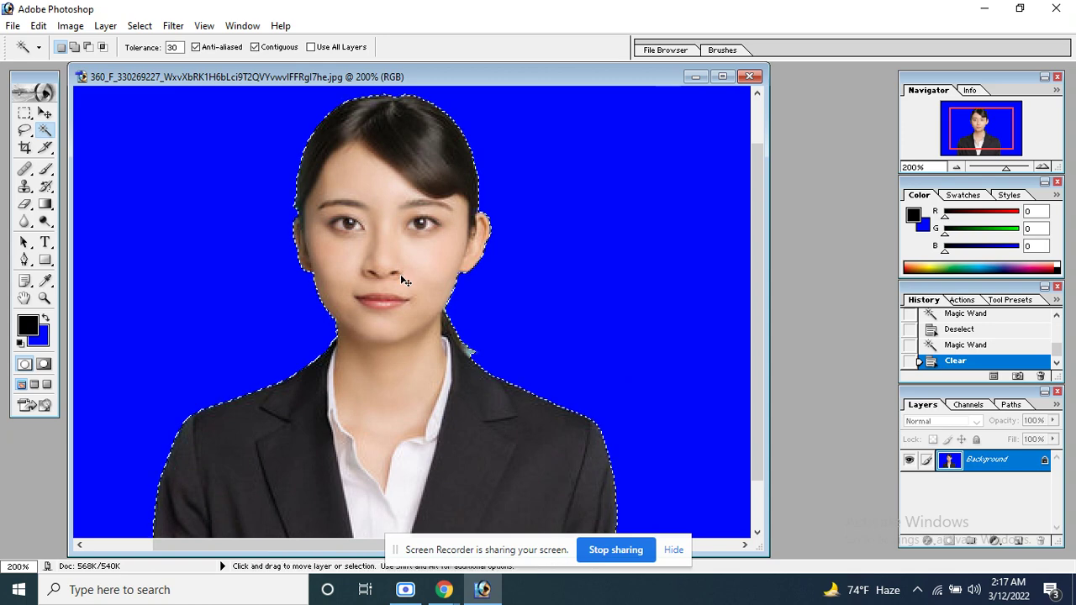
key("ctrl+minus")
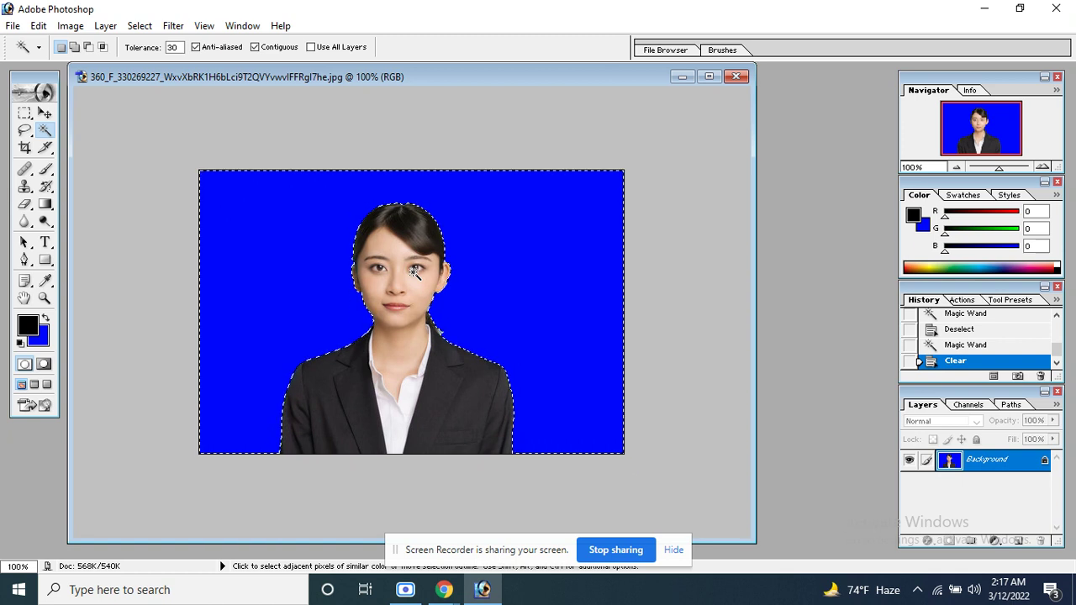
left_click(42, 115)
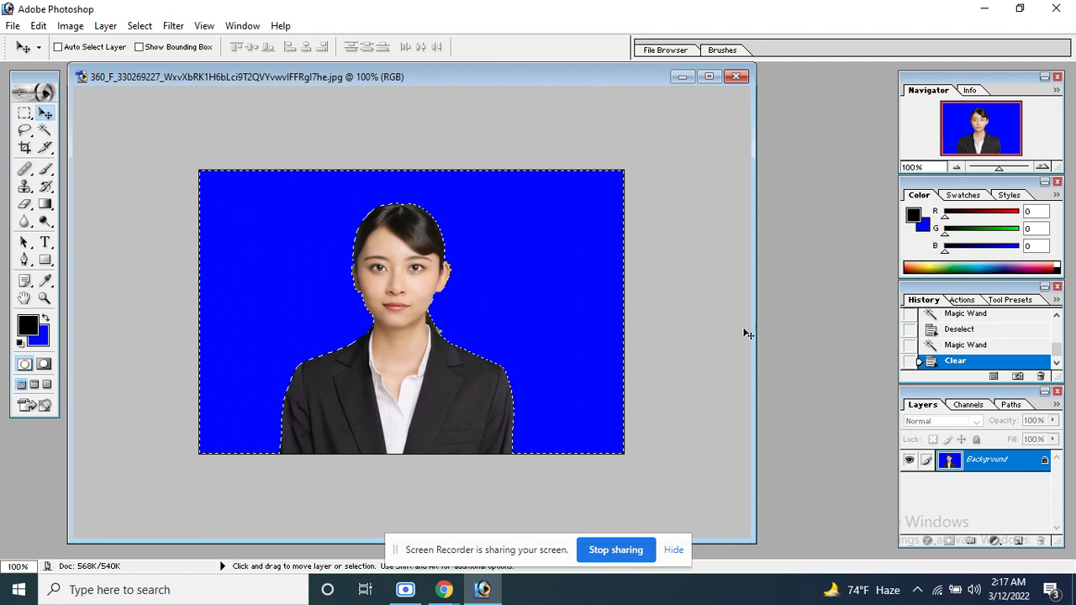
key("ctrl+d")
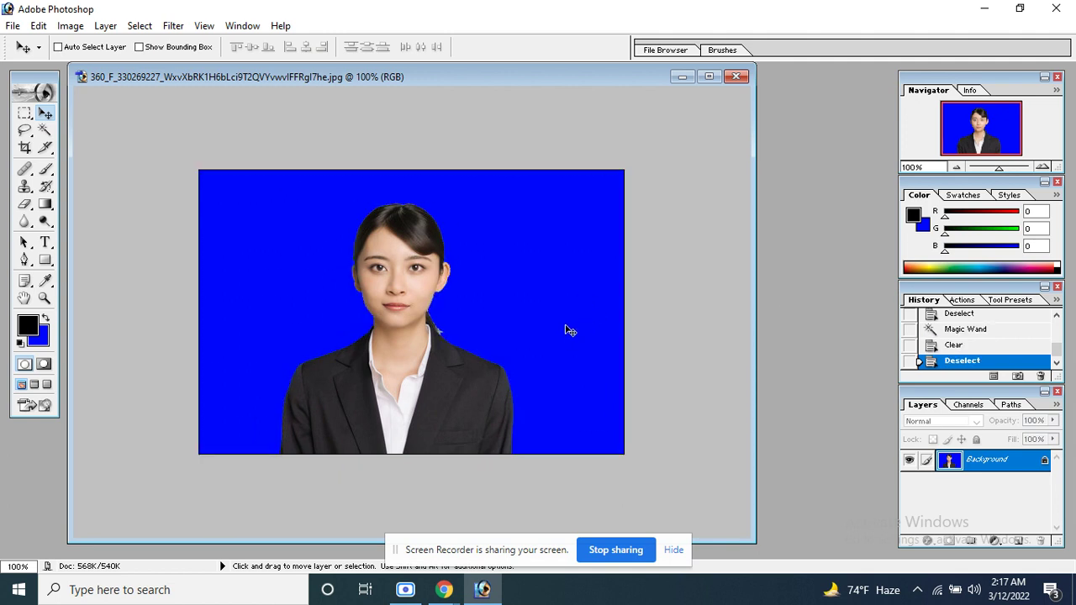
Erase the leftover teal fringe beside the woman's ponytail above the shoulder using a 20-pixel Eraser brush
key("ctrl+plus")
key("ctrl+plus")
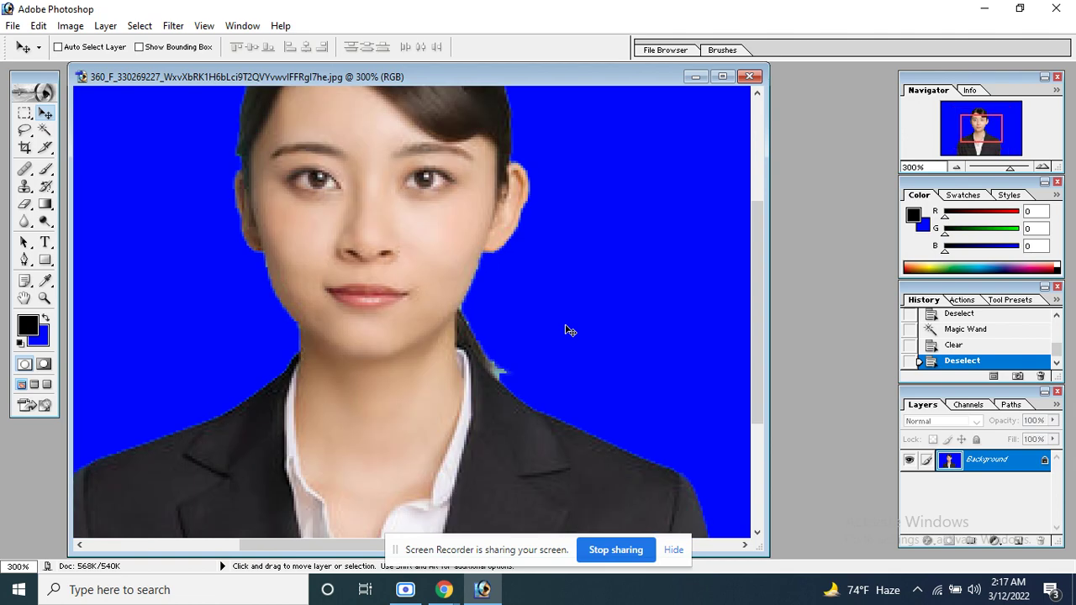
key("ctrl+plus")
key("ctrl+minus")
left_click(23, 205)
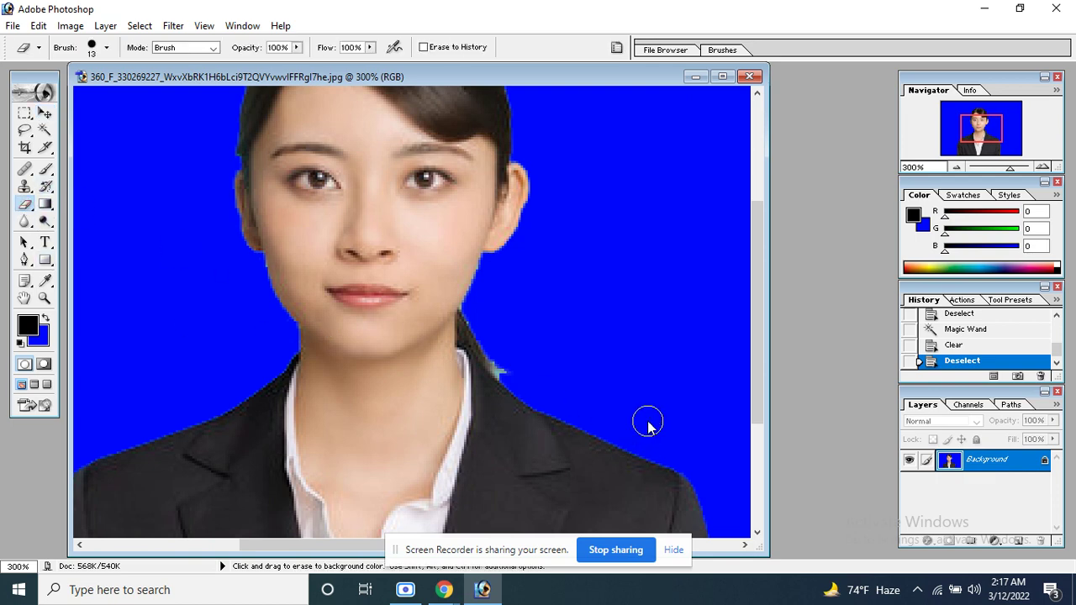
left_click(51, 117)
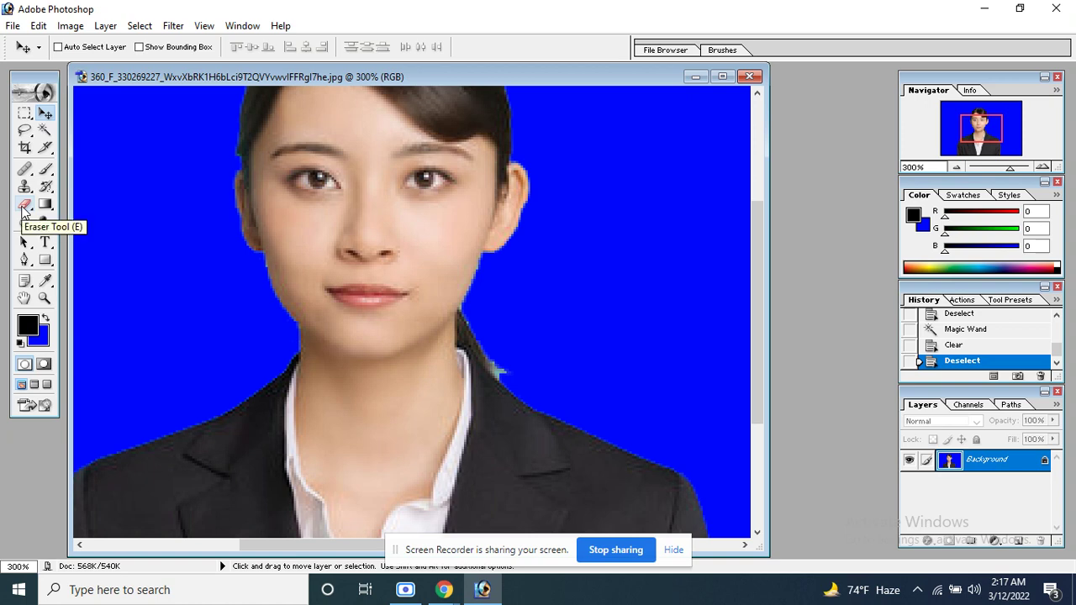
left_click(25, 206)
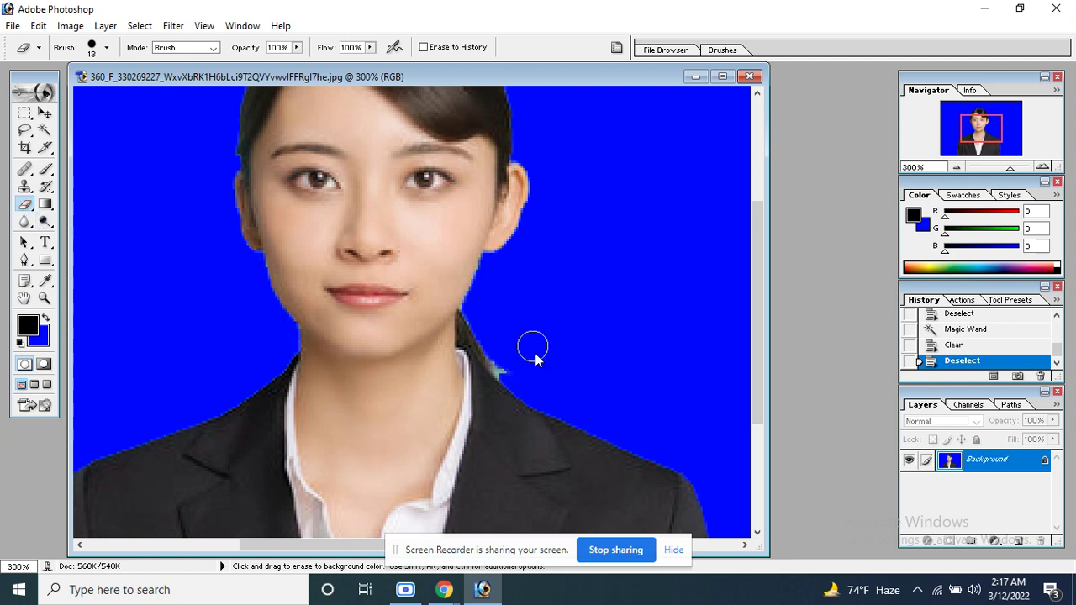
key("bracketright")
left_click_drag(520, 354, 512, 363)
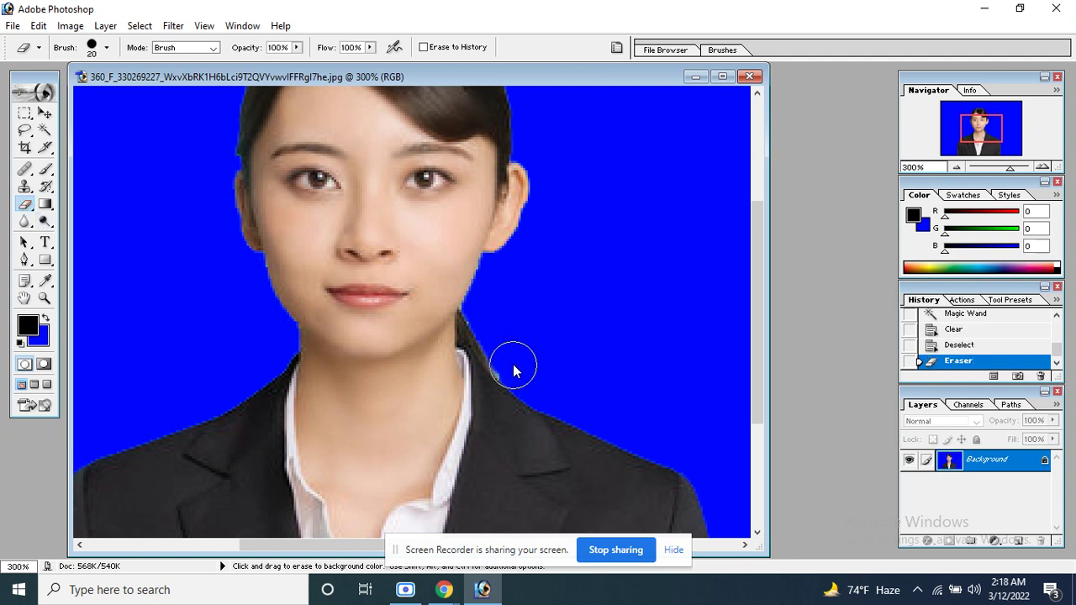
left_click(514, 362)
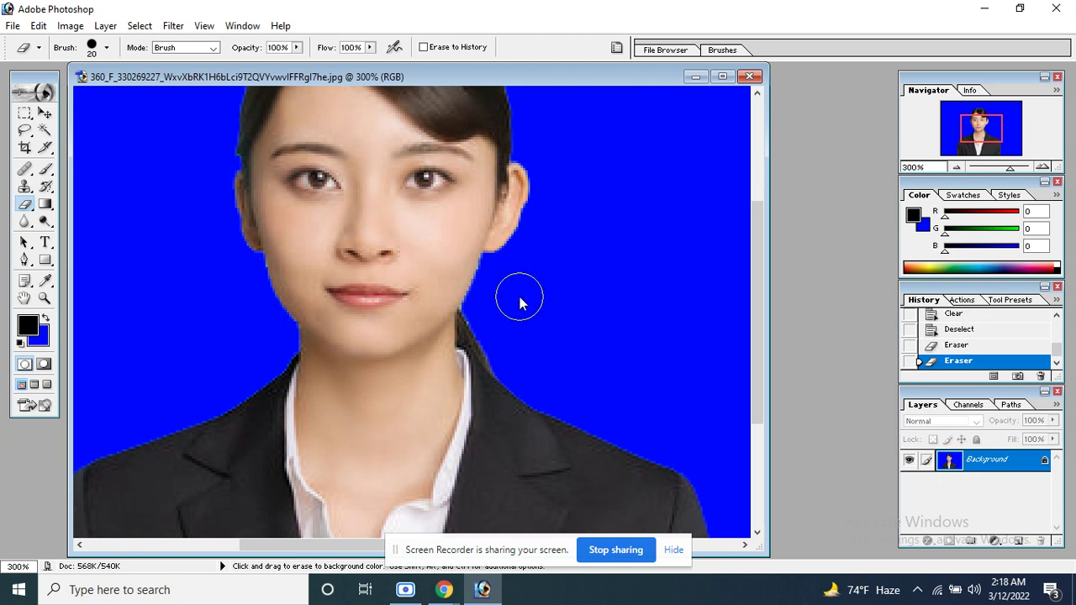
Erase the leftover fringe where the ponytail meets the woman's jaw using a 4-pixel Eraser brush
key("bracketleft")
key("bracketleft")
key("bracketleft")
key("bracketleft")
key("ctrl+equal")
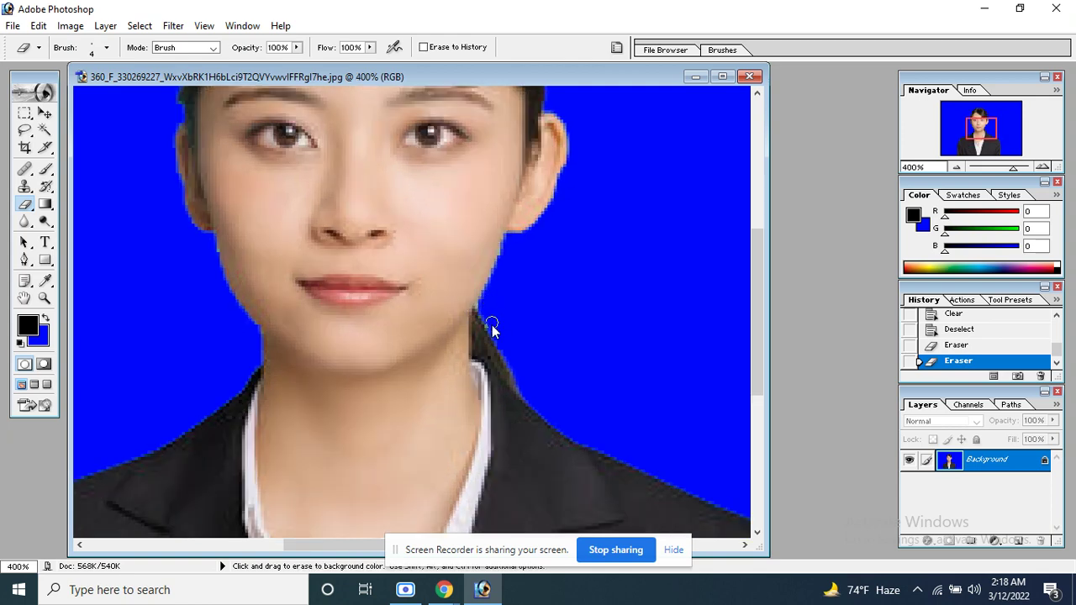
left_click(491, 325)
left_click(491, 326)
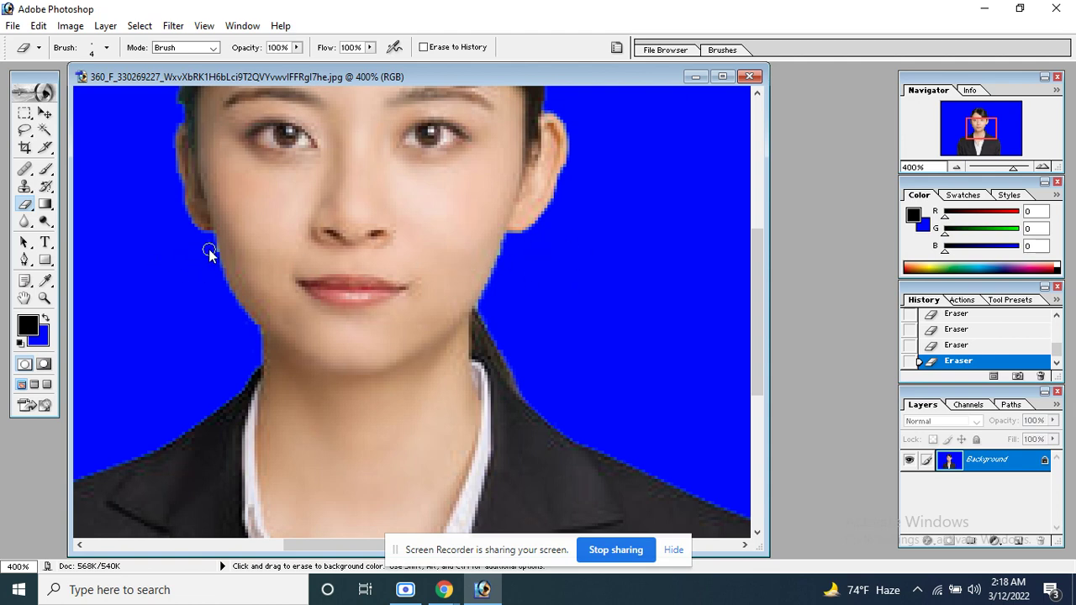
Inspect the cutout edges around the hair, ears, jaw and shoulders for leftover backdrop, close up and at full view
key("space")
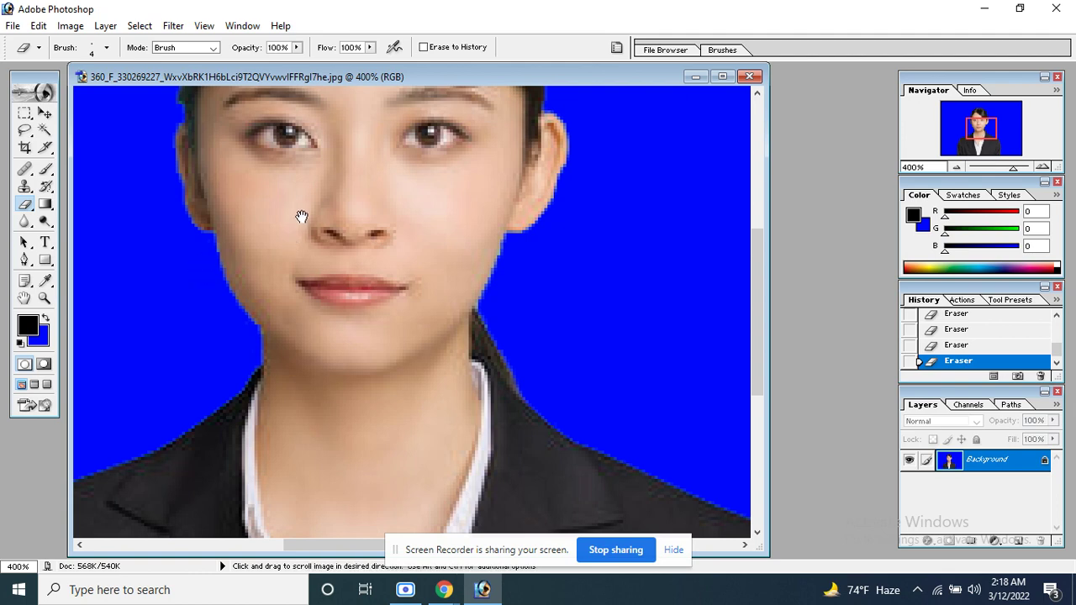
left_click_drag(301, 217, 348, 459)
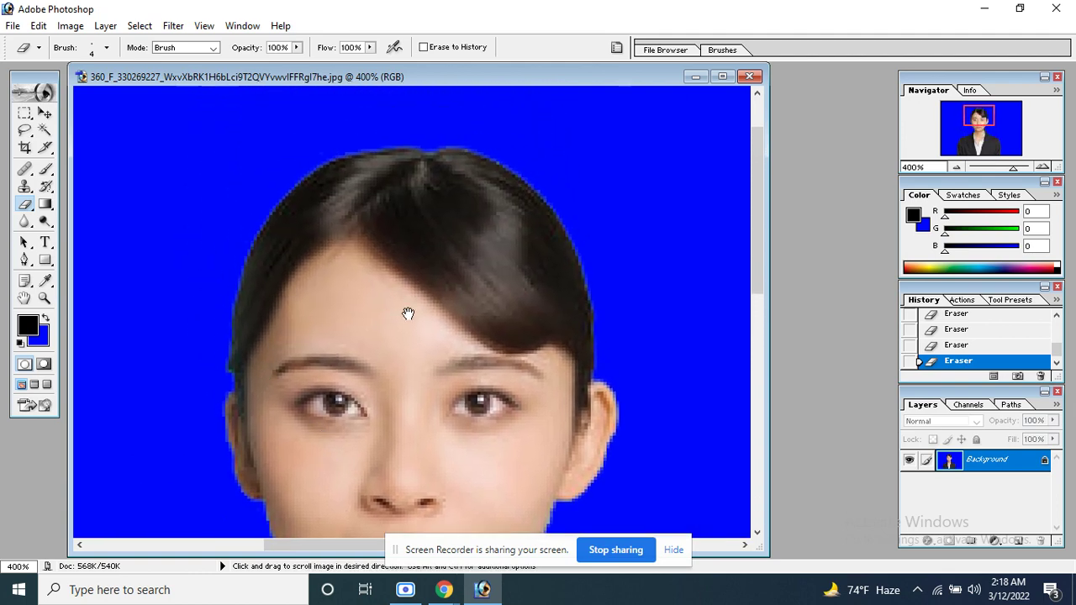
mouse_move(407, 314)
left_mouse_down()
mouse_move(372, 228)
mouse_move(389, 217)
left_mouse_up()
key("ctrl+minus")
key("ctrl+minus")
key("ctrl+minus")
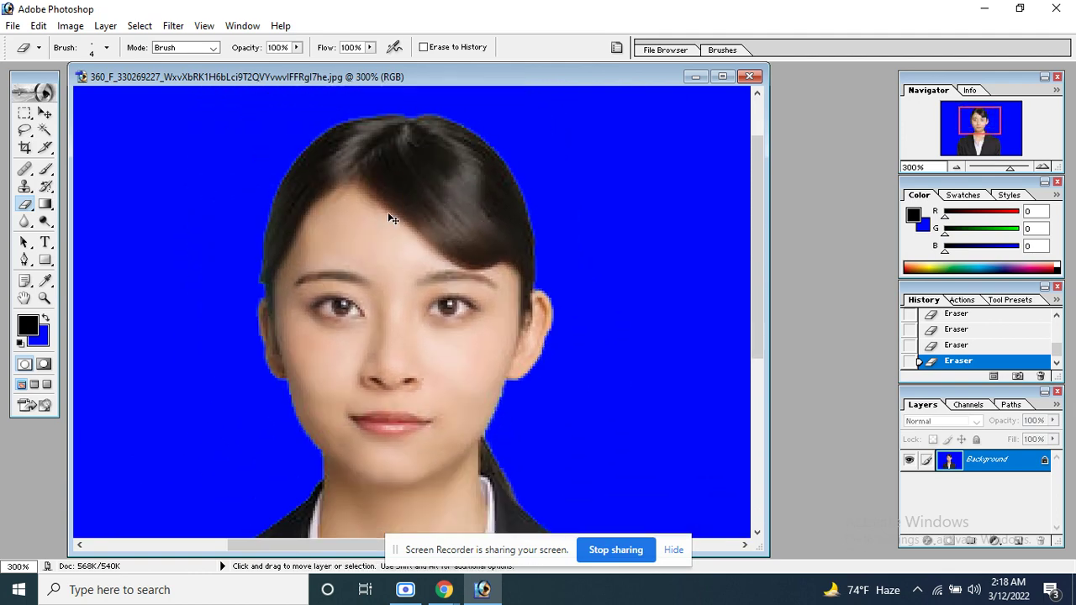
key("ctrl+plus")
key("ctrl+plus")
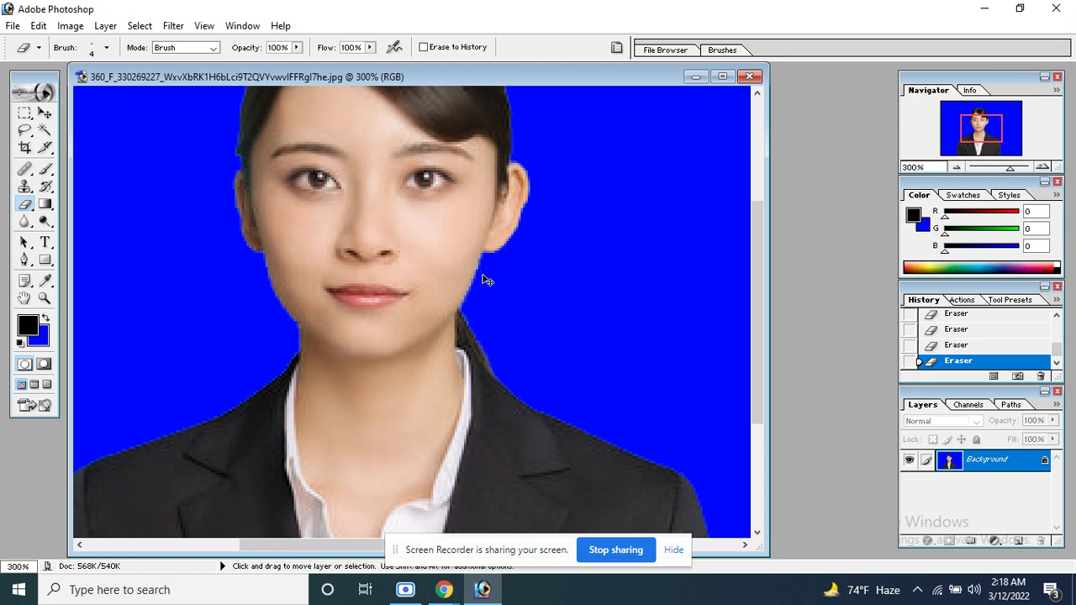
key("ctrl+minus")
key("ctrl+minus")
key("ctrl+plus")
key("ctrl+minus")
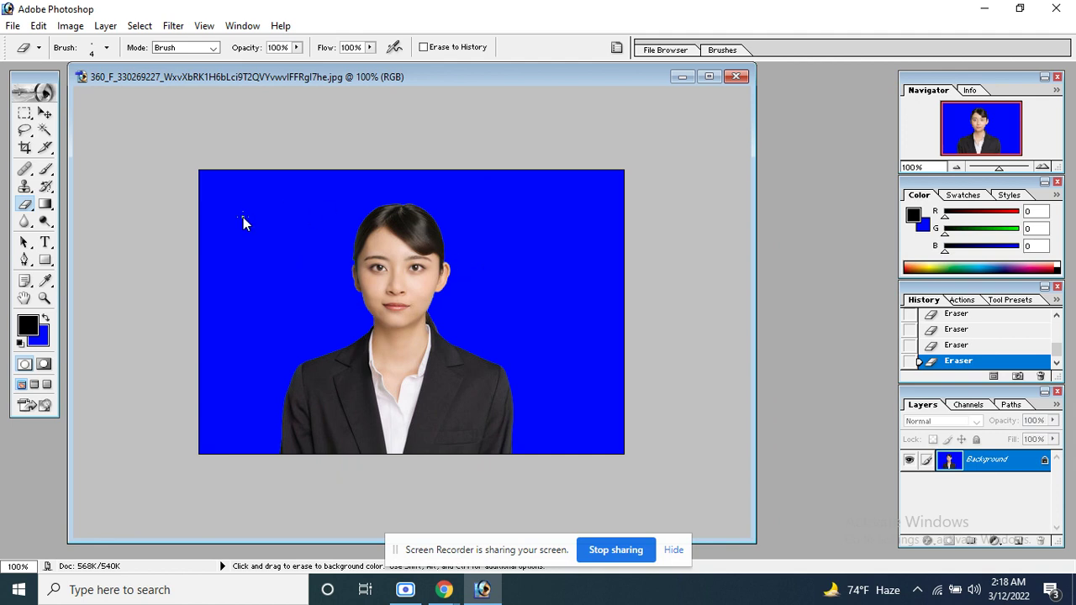
Try replacing the blue backdrop with light grey, hex CCCCCC, undo the clearing and drop the selection
left_click(44, 129)
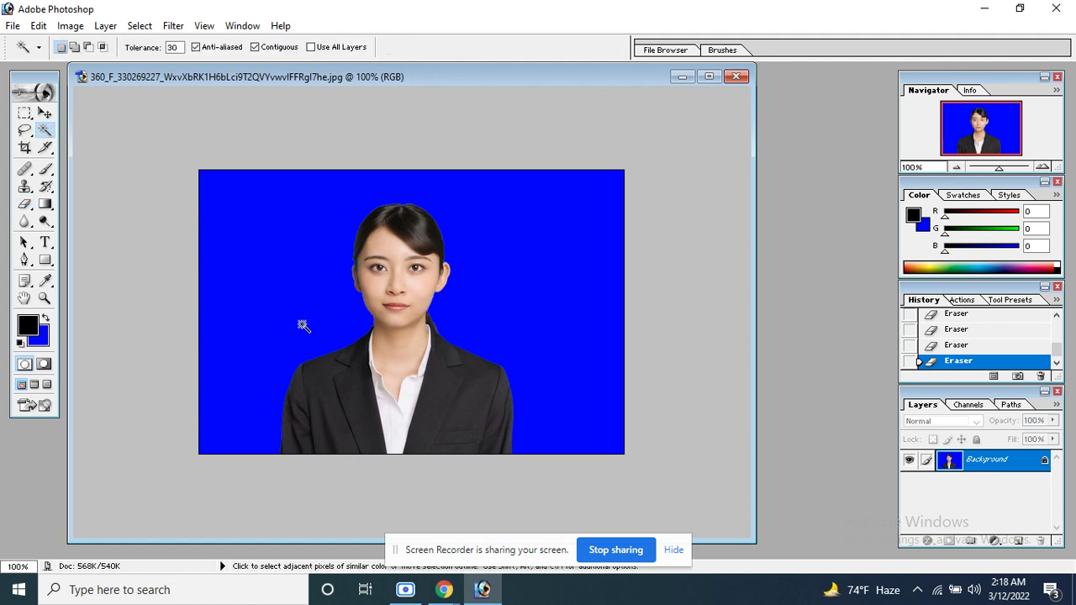
left_click(236, 243)
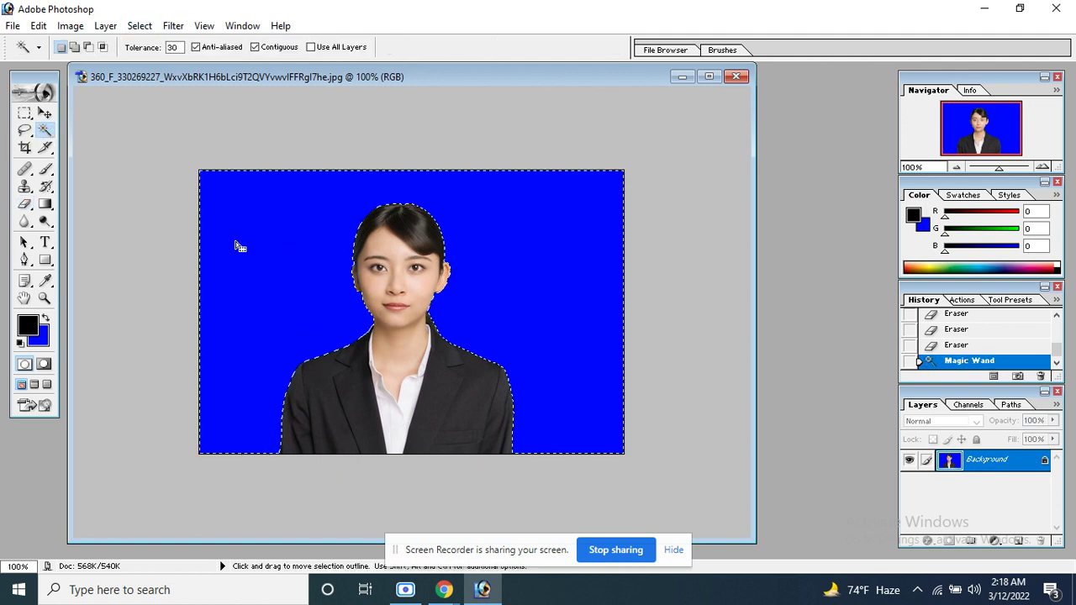
left_click(39, 339)
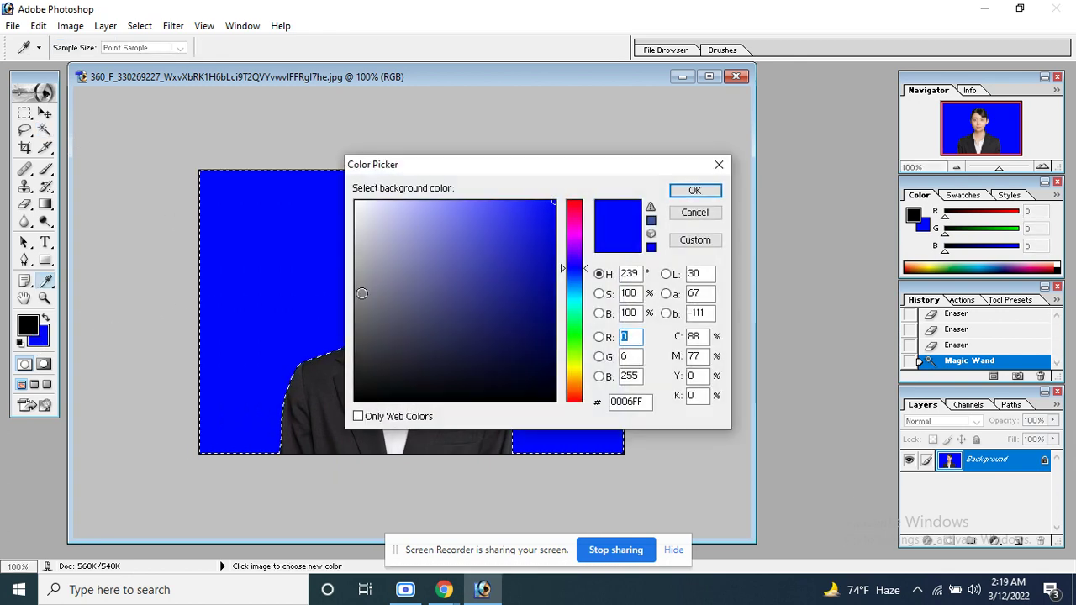
left_click_drag(358, 252, 356, 240)
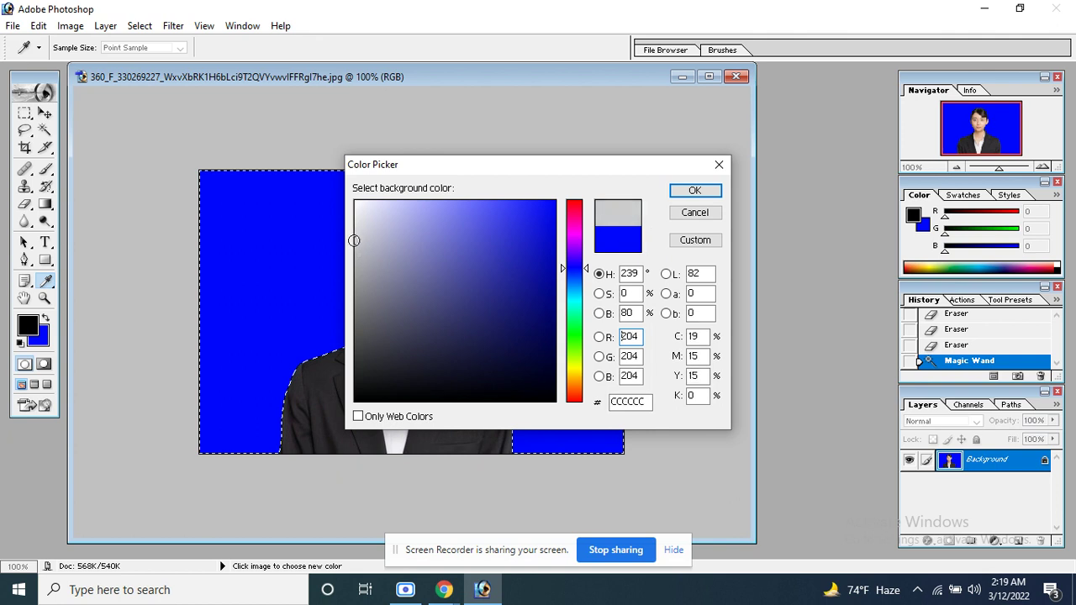
left_click(694, 190)
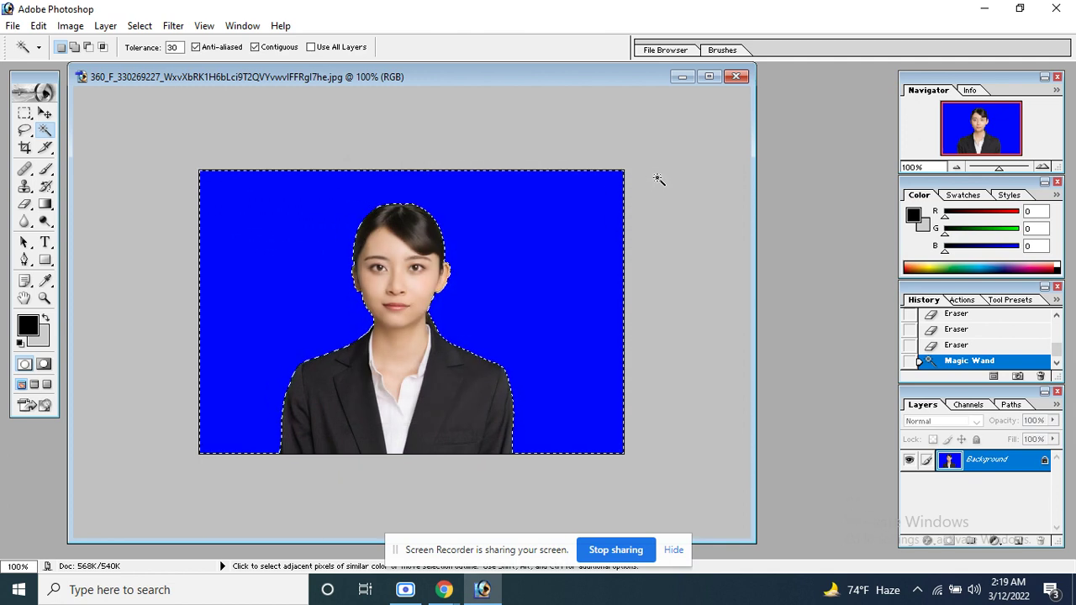
key("Delete")
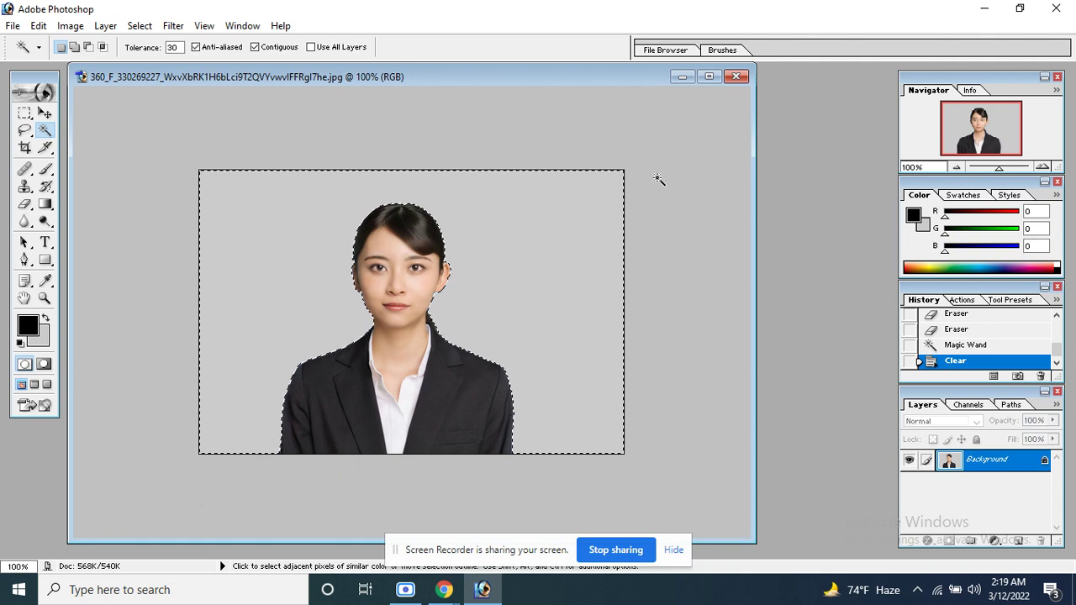
key("ctrl+z")
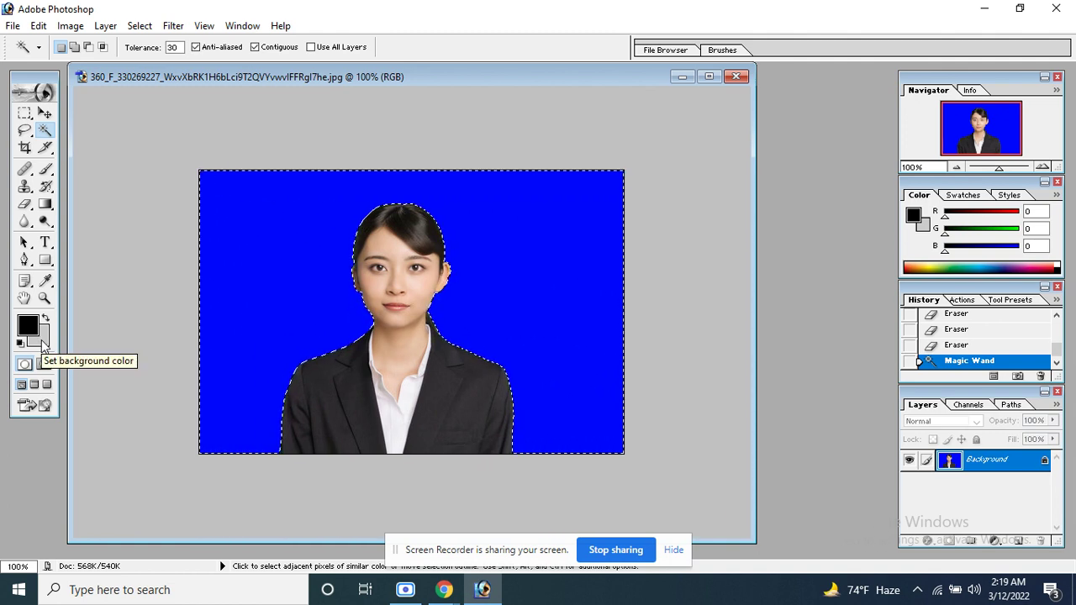
key("ctrl+d")
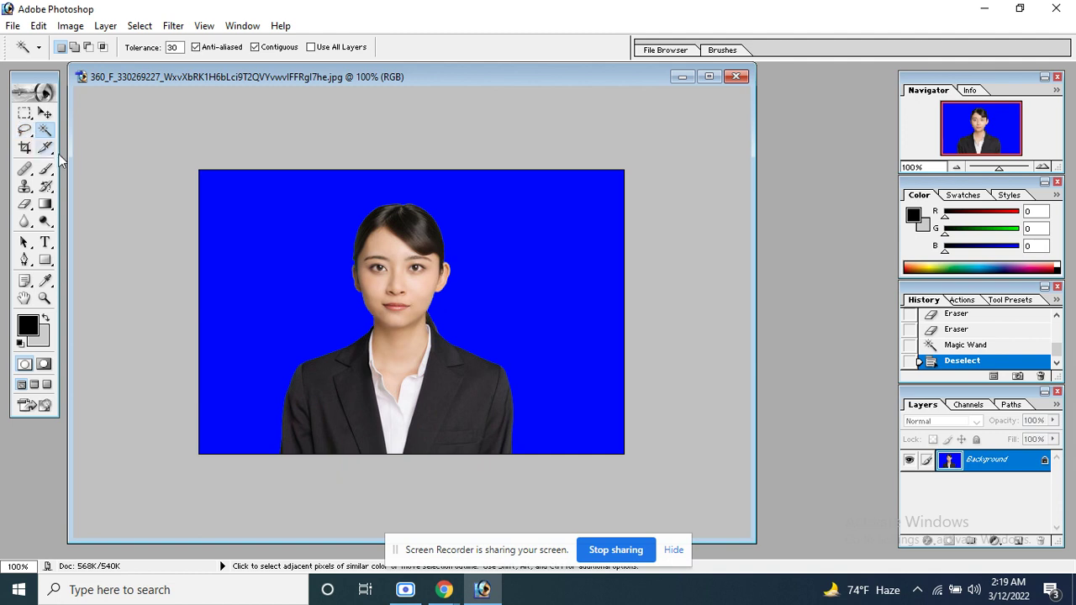
Configure the Crop tool for a width of 1.6 in, a height of 2 in and a resolution of 300 pixels/inch
left_click(24, 148)
left_click(108, 46)
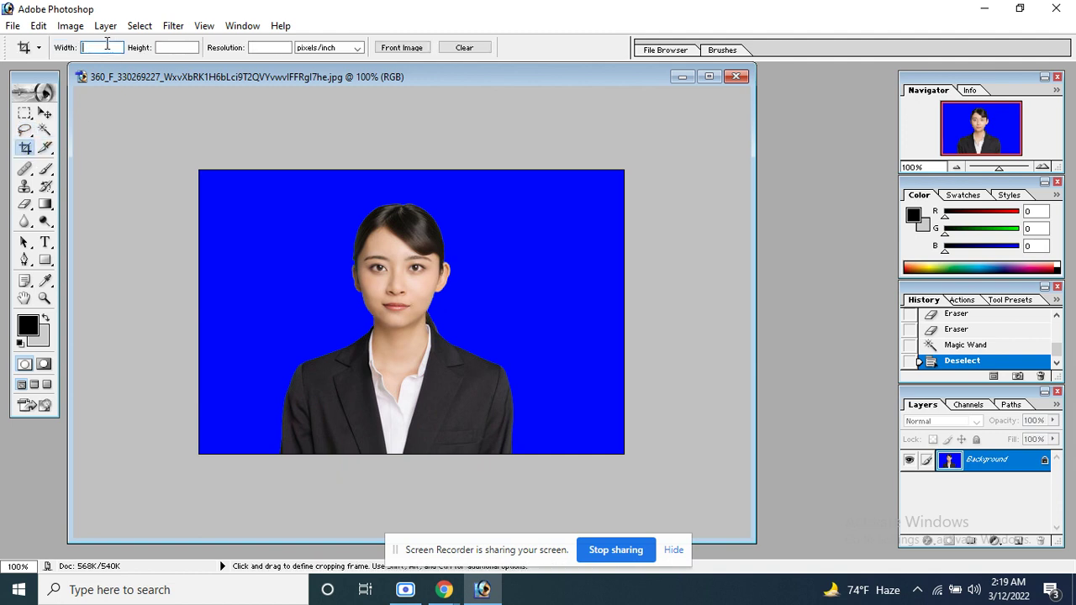
key("Tab")
key("Tab")
left_click(113, 48)
key("Tab")
key("Tab")
left_click(44, 114)
left_click(25, 148)
Crop the portrait to a frame from above the woman's head down to her lower jacket, centred on her face
left_click_drag(292, 185, 443, 374)
left_click_drag(392, 314, 413, 334)
left_click_drag(446, 370, 499, 434)
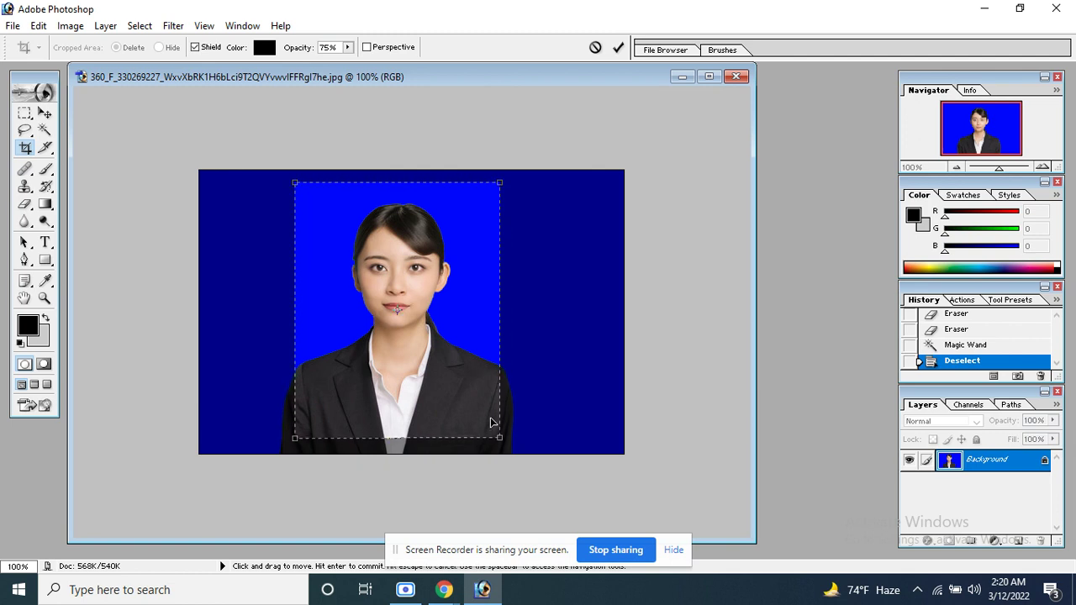
key("Return")
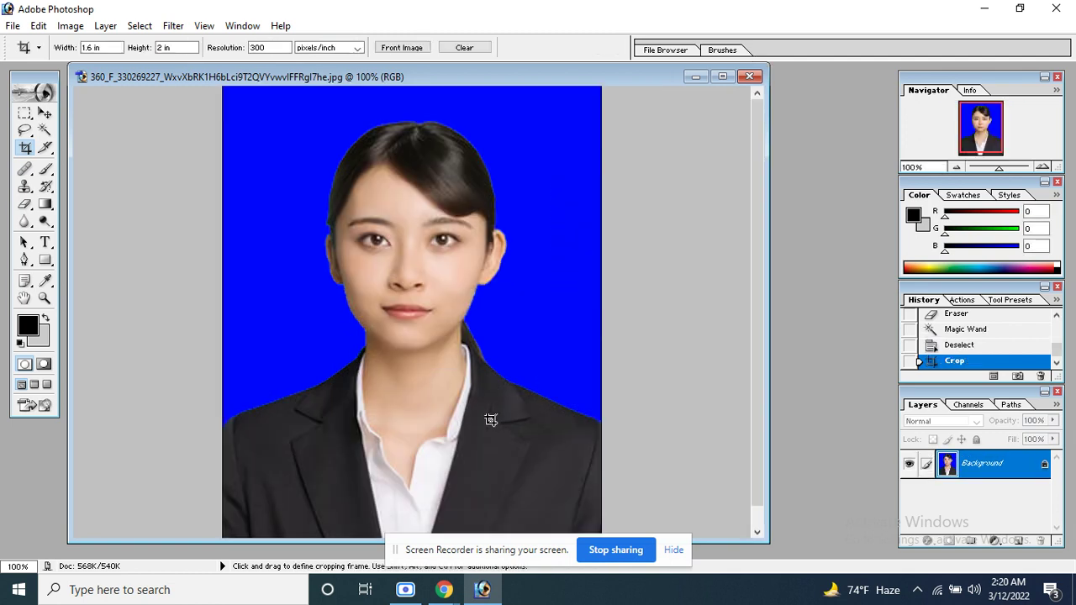
key("ctrl+minus")
key("ctrl+minus")
key("ctrl+plus")
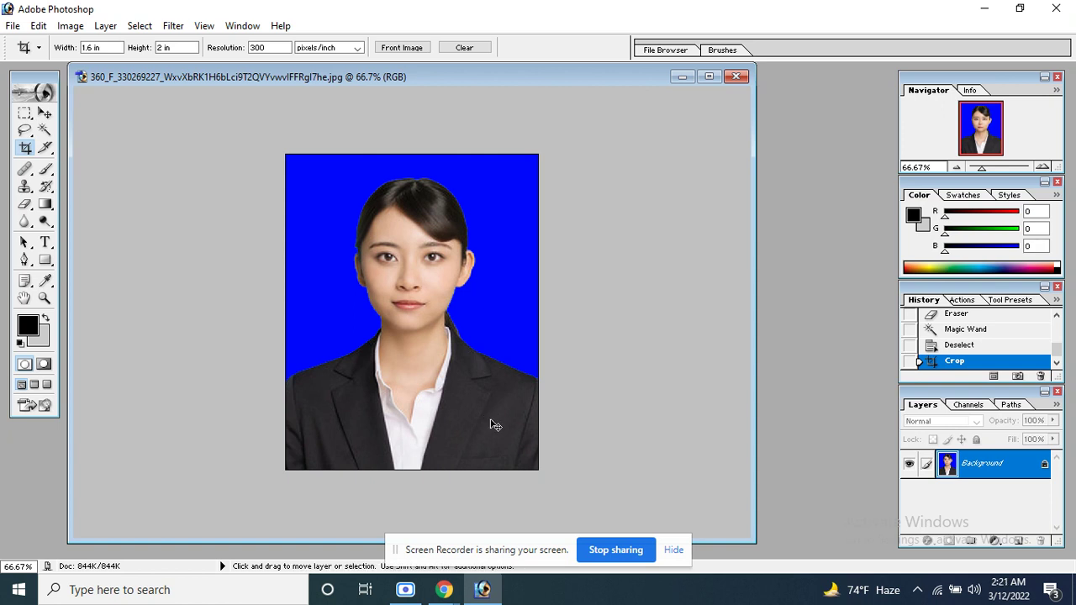
Soften the skin on the woman's forehead with the Blur tool at 50% strength, enlarging the brush for the strokes
key("ctrl+plus")
key("ctrl+plus")
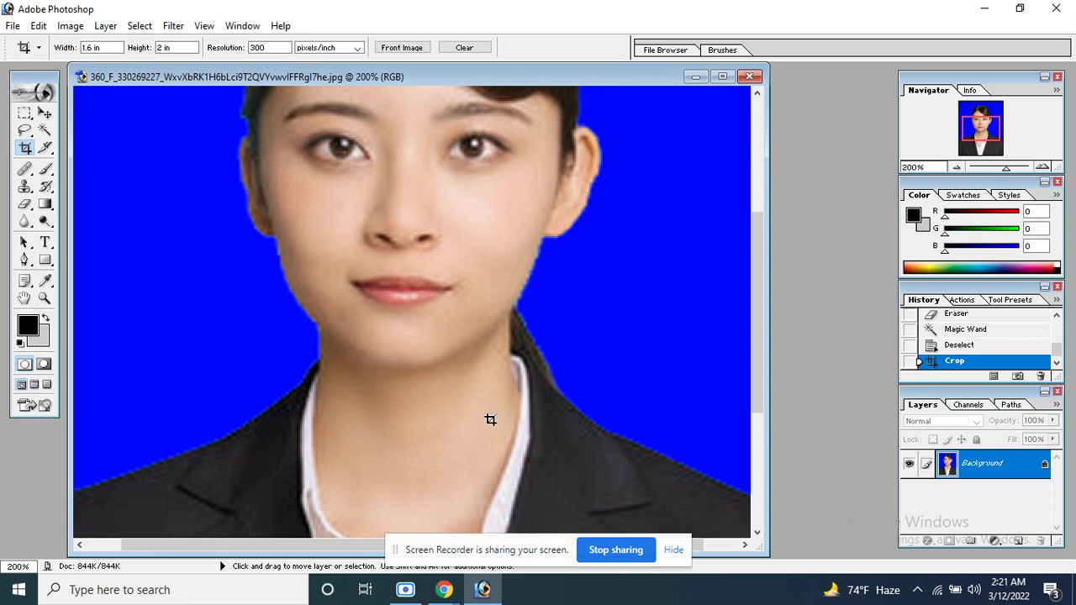
left_click_drag(486, 247, 471, 361)
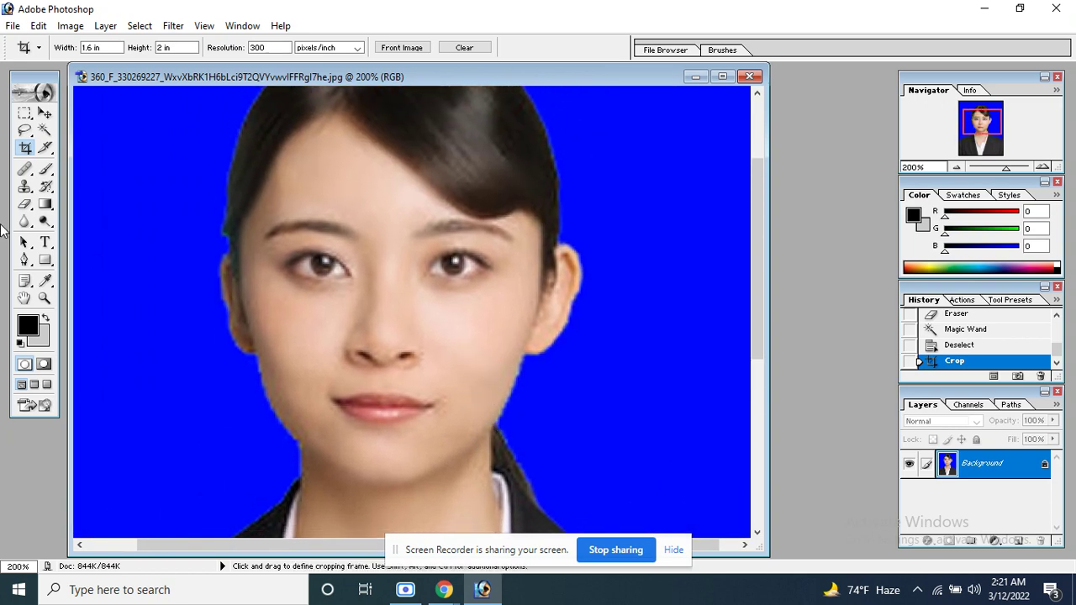
left_click(24, 223)
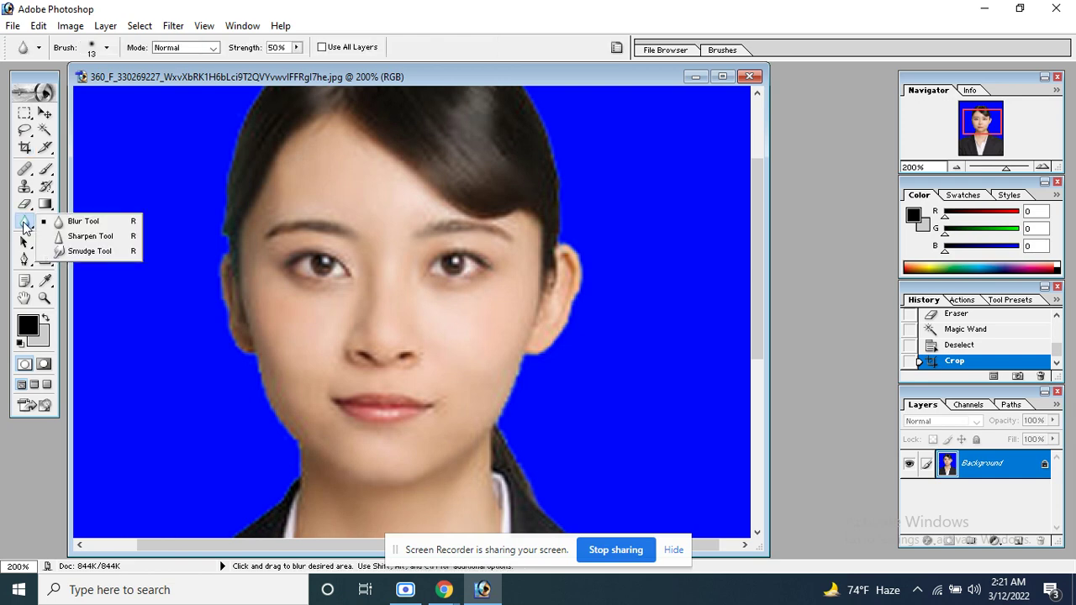
left_click(83, 221)
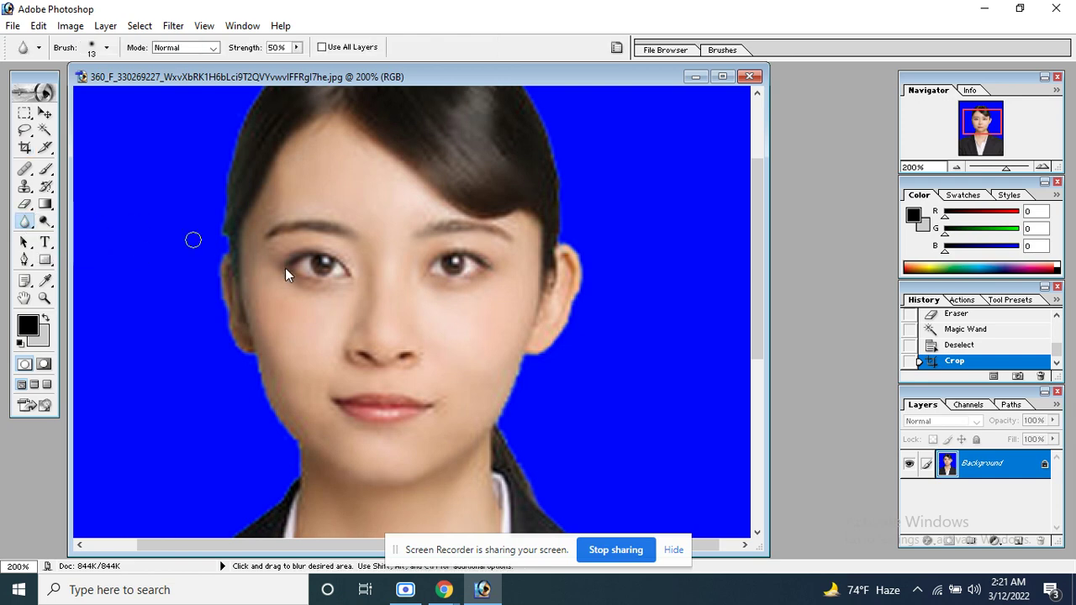
key("bracketright")
key("bracketright")
key("bracketright")
key("bracketright")
mouse_move(349, 155)
left_mouse_down()
mouse_move(373, 175)
mouse_move(361, 151)
mouse_move(402, 192)
mouse_move(399, 184)
mouse_move(435, 205)
left_mouse_up()
key("bracketleft")
key("bracketleft")
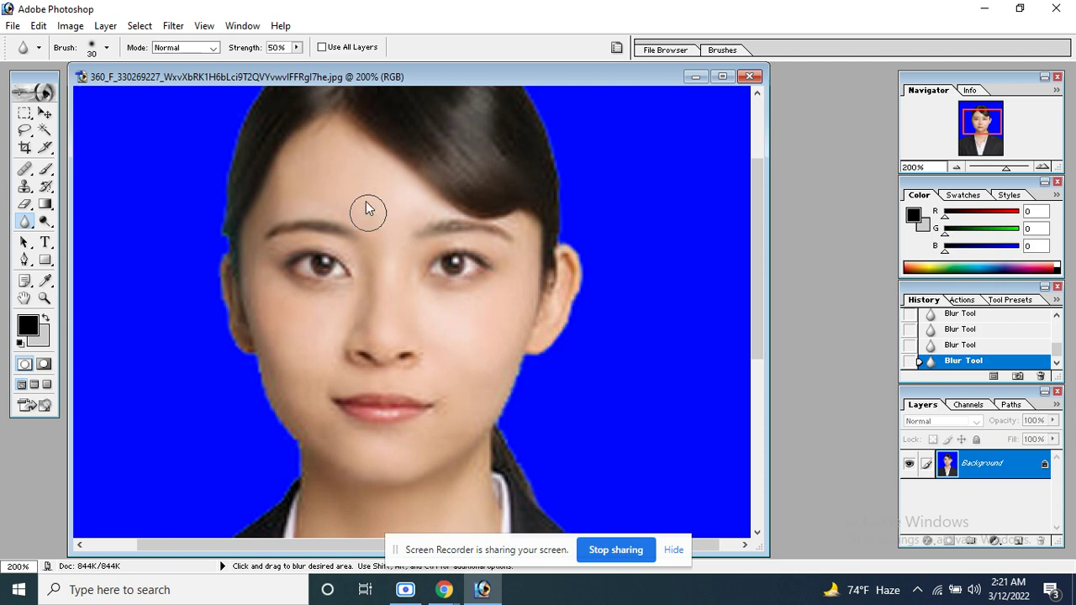
Set the Blur tool's strength to 100% and soften the forehead and cheeks with 40- to 50-pixel brushes
left_click(296, 47)
left_click_drag(298, 66, 342, 66)
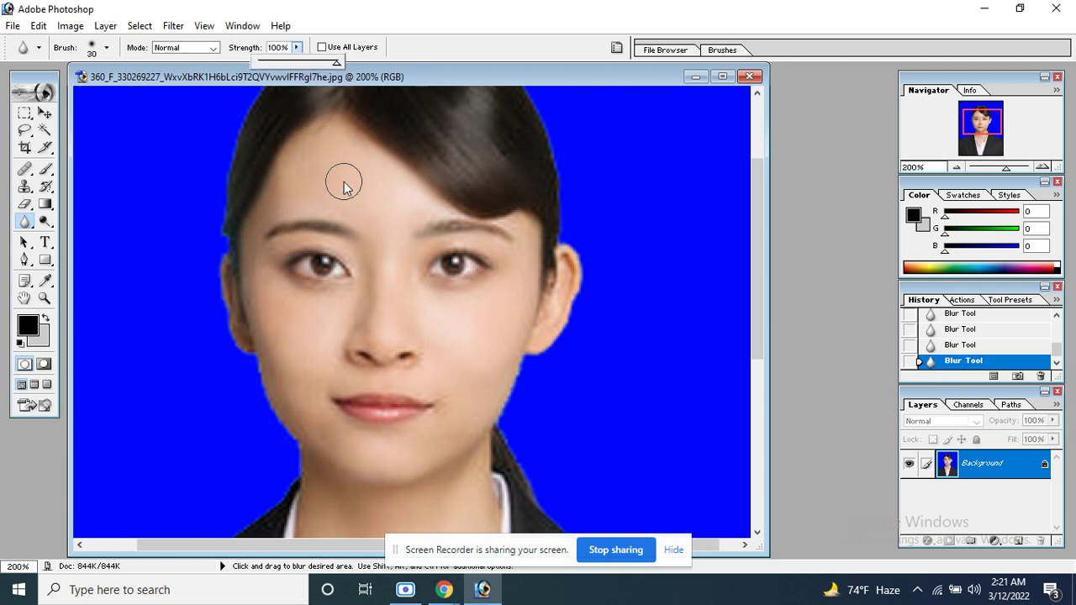
key("bracketright")
key("bracketright")
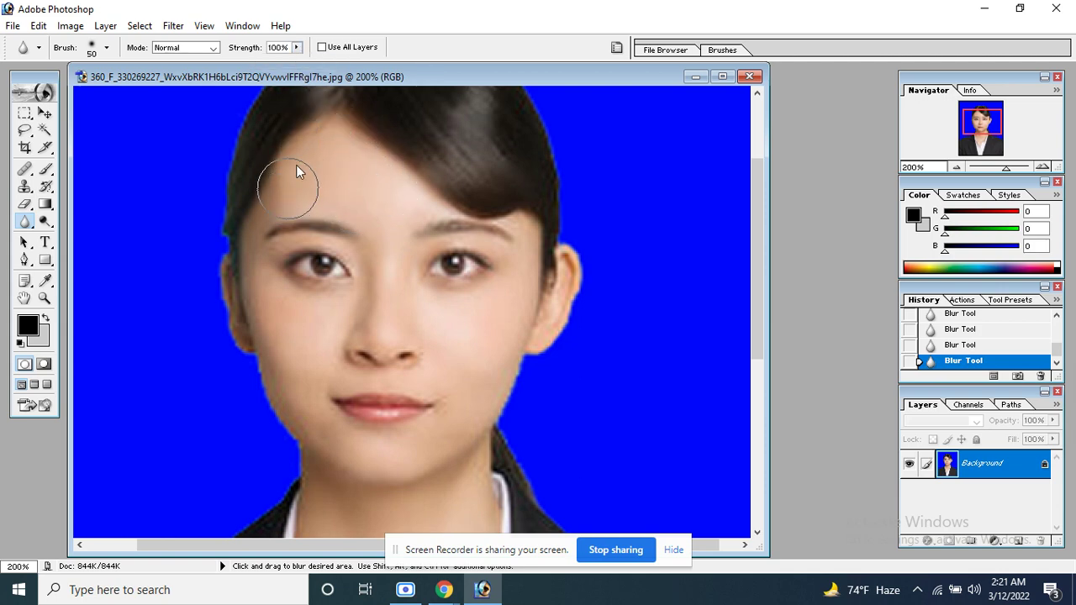
key("bracketleft")
key("bracketleft")
key("bracketright")
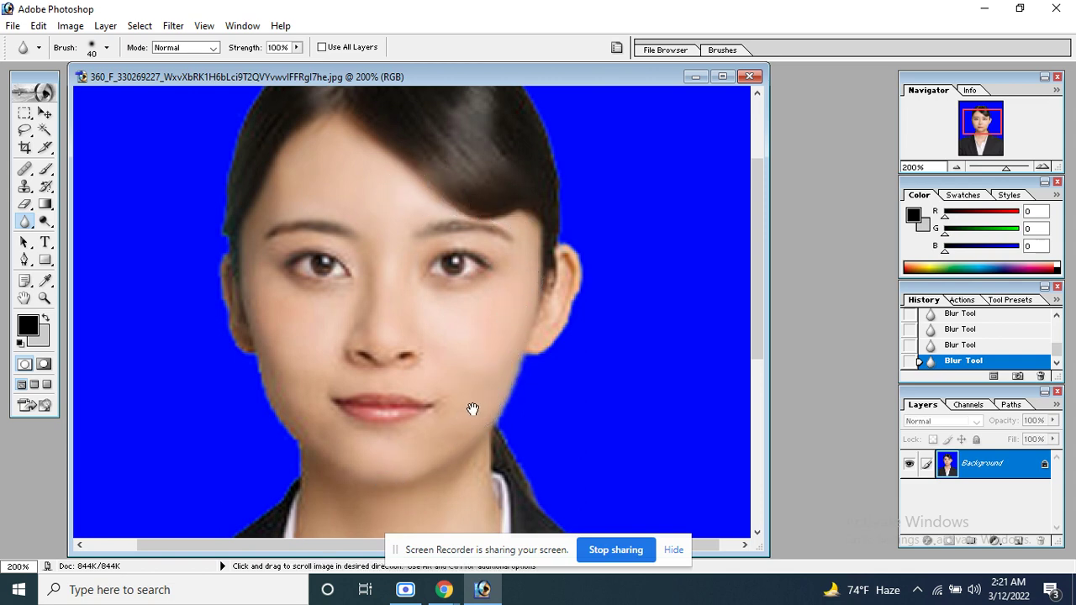
Blur the skin of the chin and neck down to the shirt collar with the 40-pixel brush
scroll(473, 408, "down", 3)
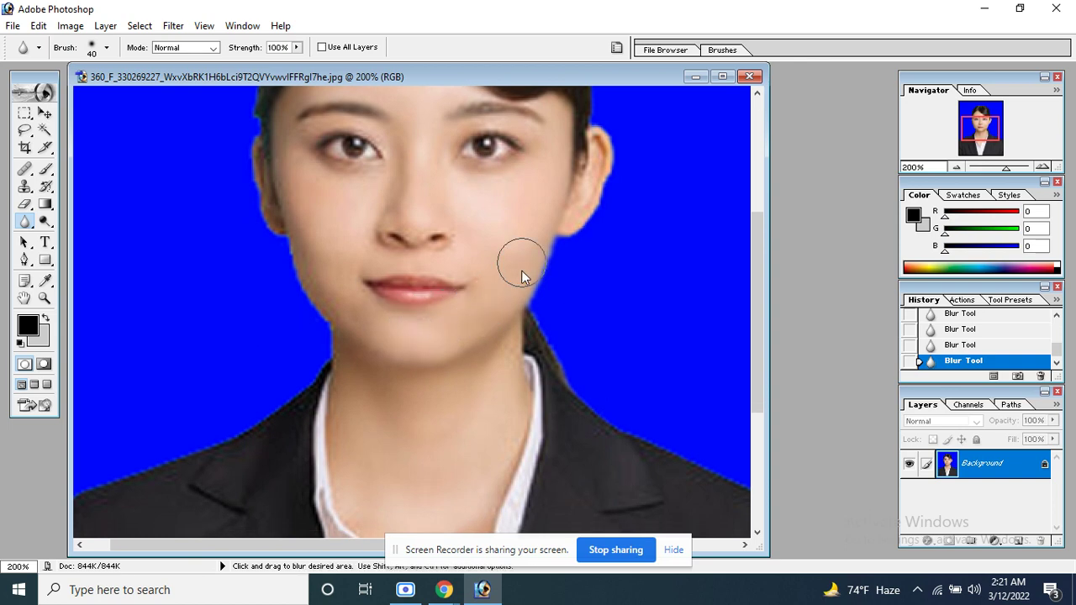
mouse_move(479, 374)
left_mouse_down()
mouse_move(495, 422)
mouse_move(502, 346)
mouse_move(520, 321)
mouse_move(481, 485)
mouse_move(437, 497)
left_mouse_up()
scroll(437, 497, "down", 3)
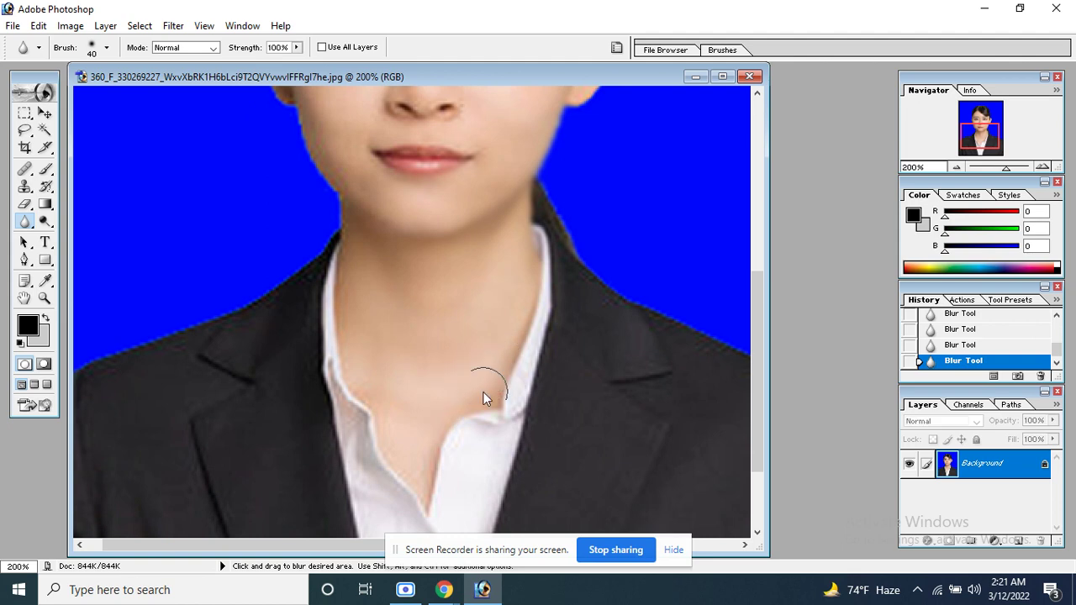
mouse_move(483, 398)
left_mouse_down()
mouse_move(401, 451)
mouse_move(425, 461)
mouse_move(404, 402)
mouse_move(361, 377)
mouse_move(331, 308)
left_mouse_up()
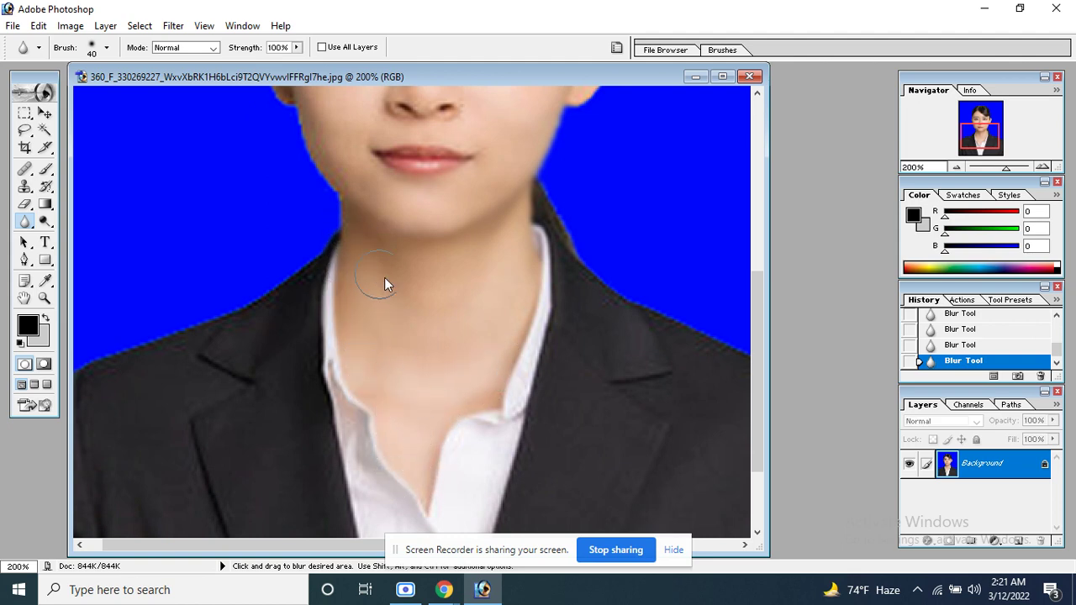
Soften the skin between the eyes and around the nose and ears, reducing the Blur brush to 30 and 20 pixels
scroll(432, 291, "up", 4)
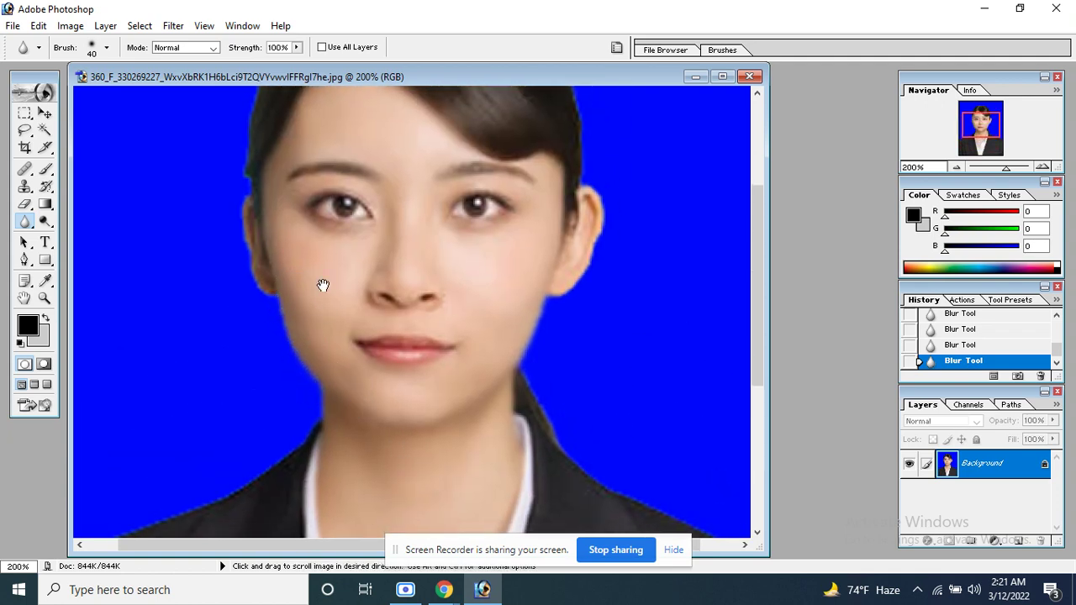
scroll(386, 288, "up", 2)
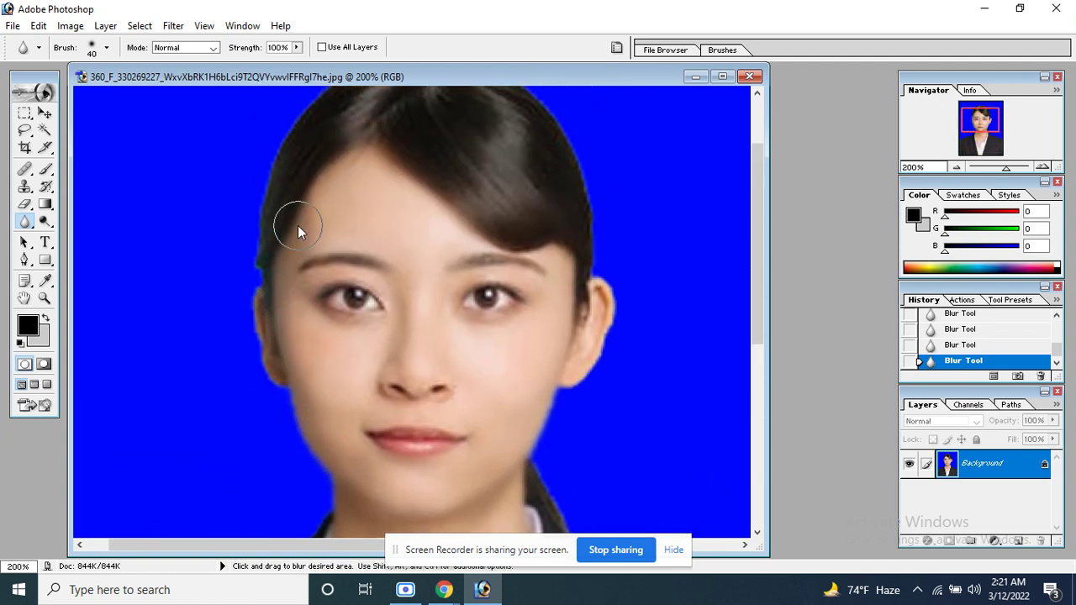
key("bracketleft")
left_click_drag(383, 301, 378, 318)
key("bracketleft")
key("bracketleft")
key("bracketleft")
key("bracketright")
key("bracketright")
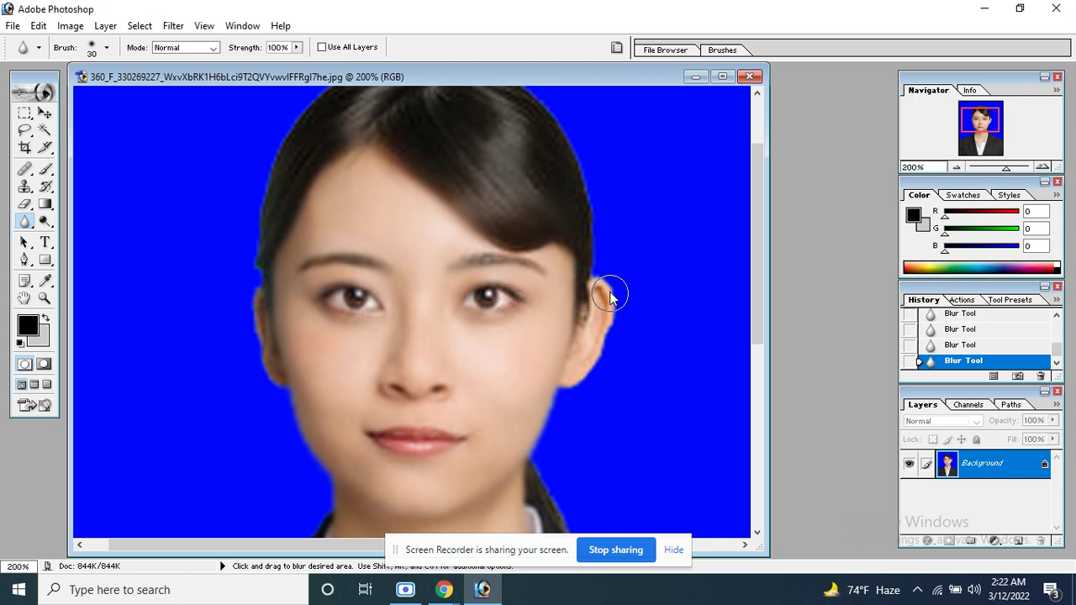
key("bracketleft")
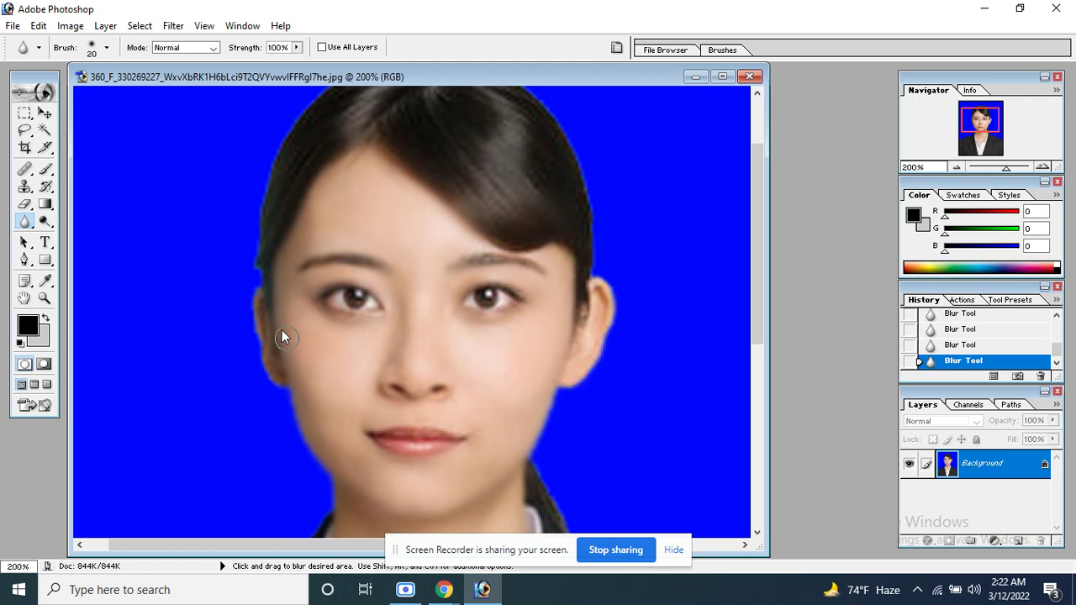
Save the retouched portrait over its JPEG file at Medium quality 5 with the Baseline ("Standard") format
key("p")
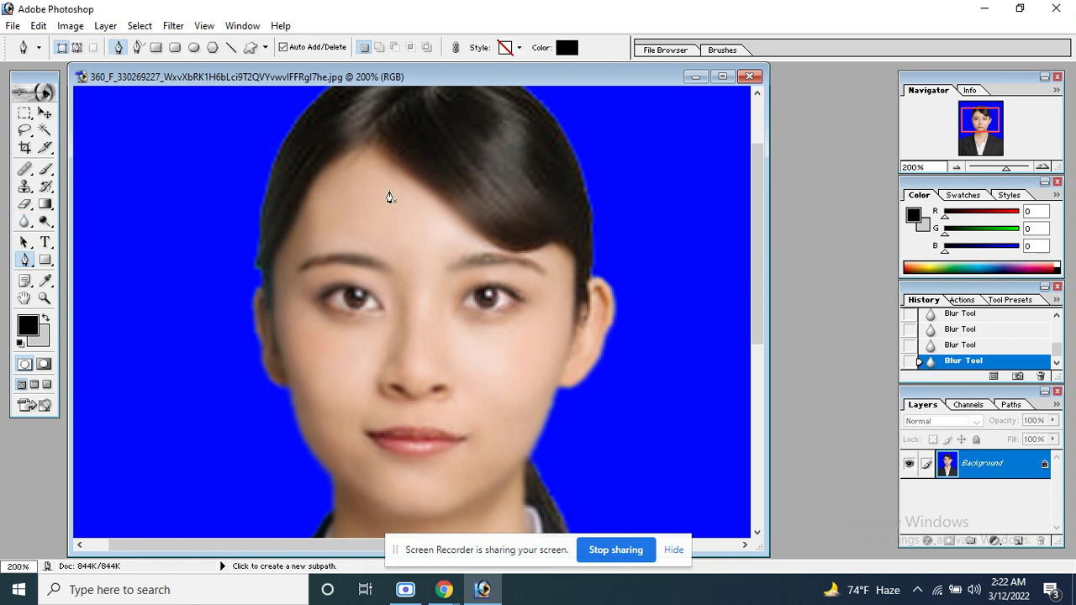
key("ctrl+minus")
key("ctrl+minus")
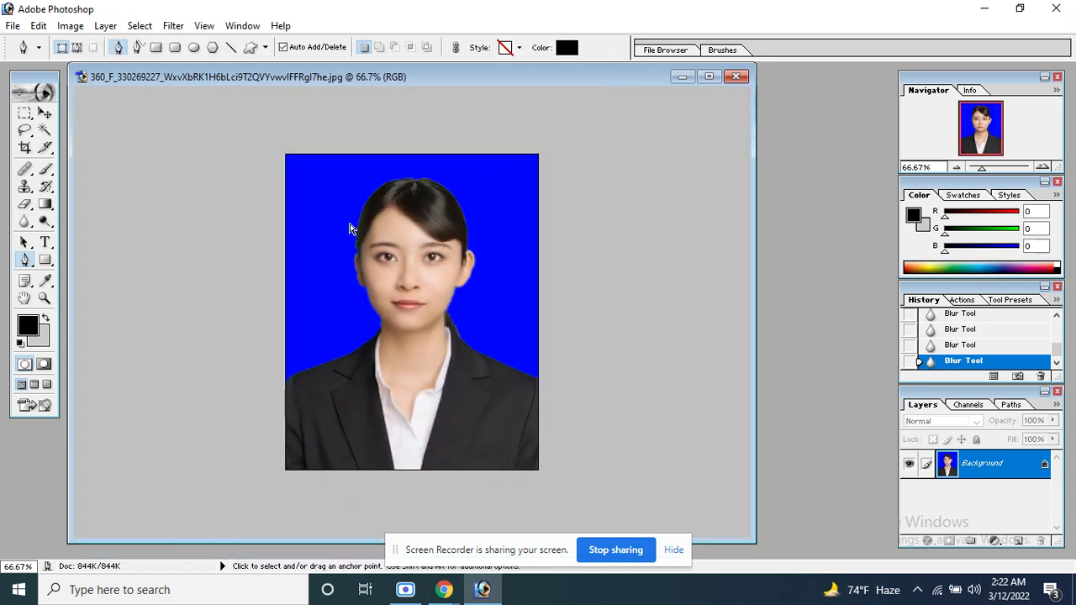
key("ctrl+plus")
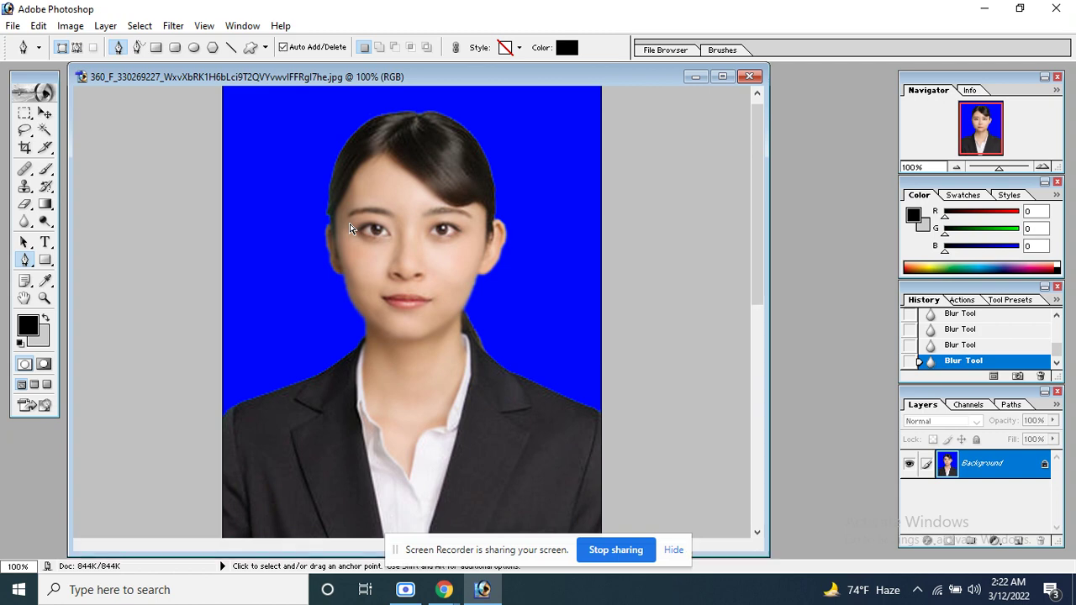
key("ctrl+plus")
key("ctrl+minus")
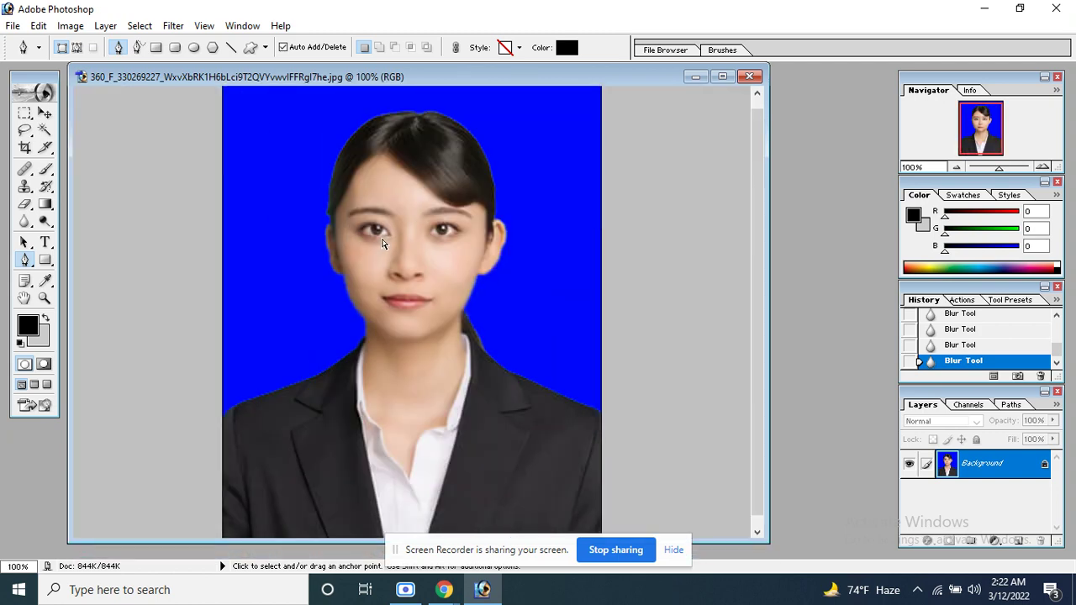
key("h")
key("ctrl+s")
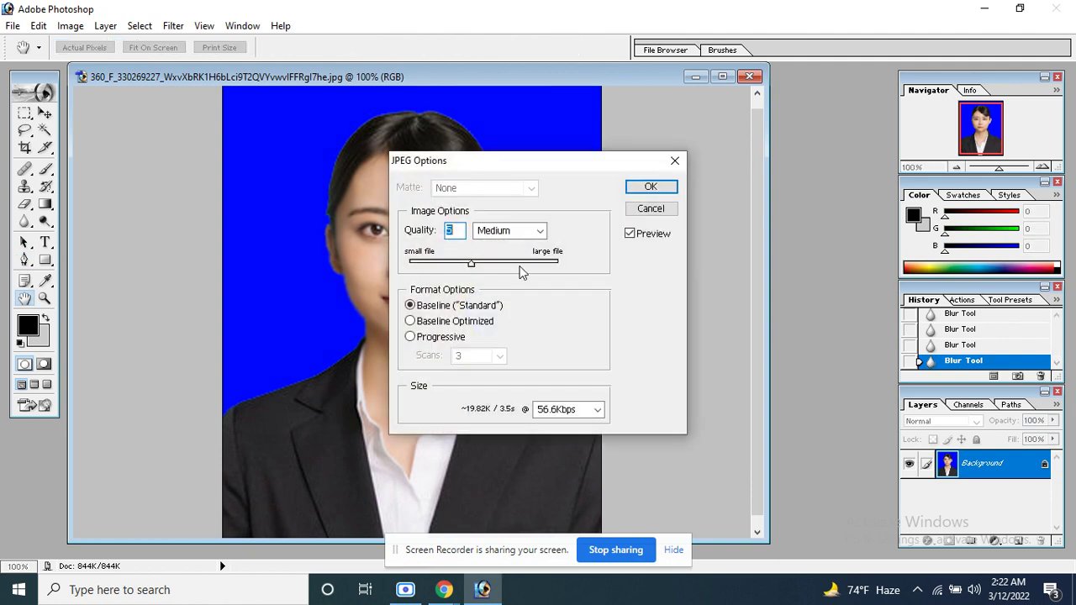
left_click(649, 186)
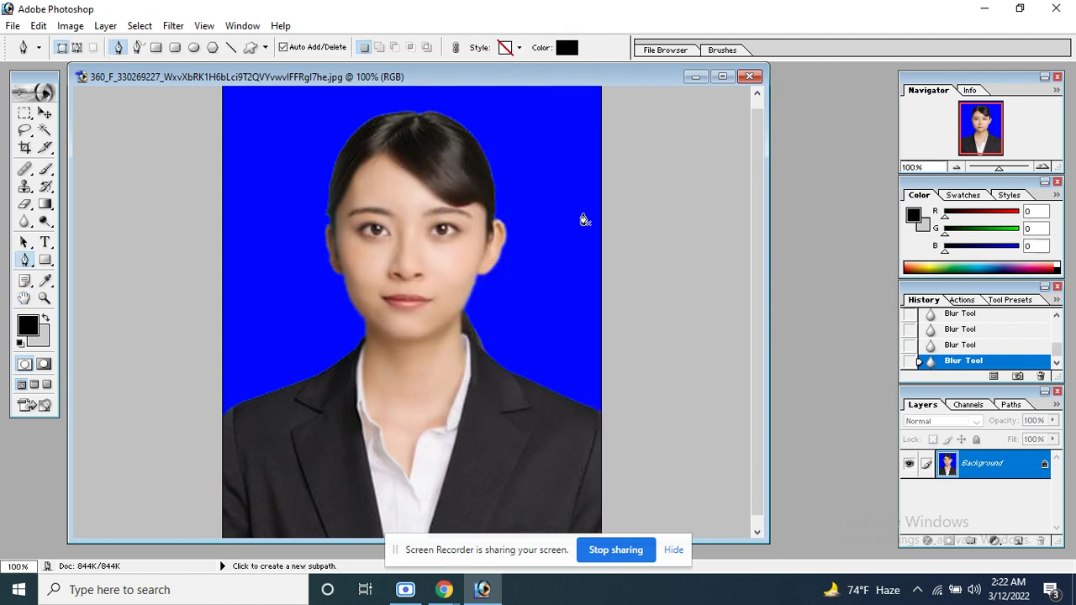
Check the finished portrait at several magnifications, then close the document and exit Photoshop
left_click(45, 114)
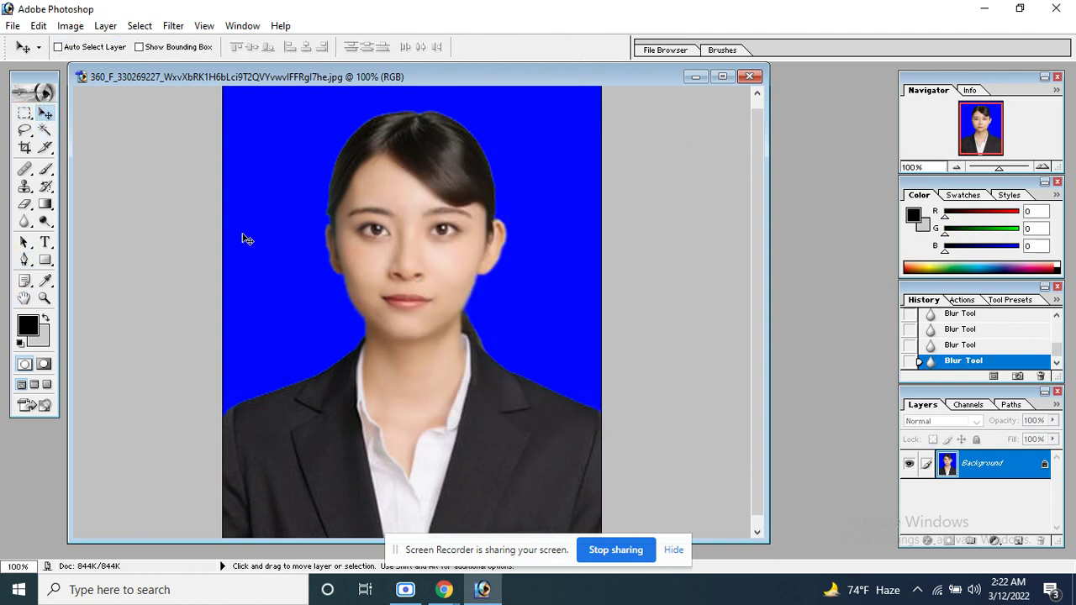
key("ctrl+minus")
key("ctrl+plus")
key("ctrl+plus")
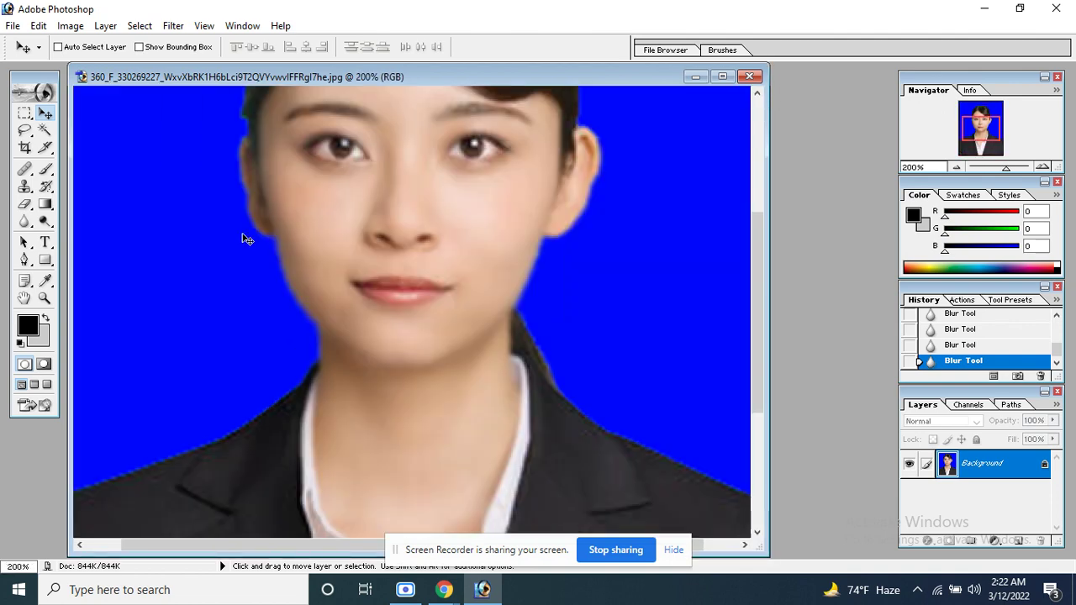
key("ctrl+minus")
key("ctrl+minus")
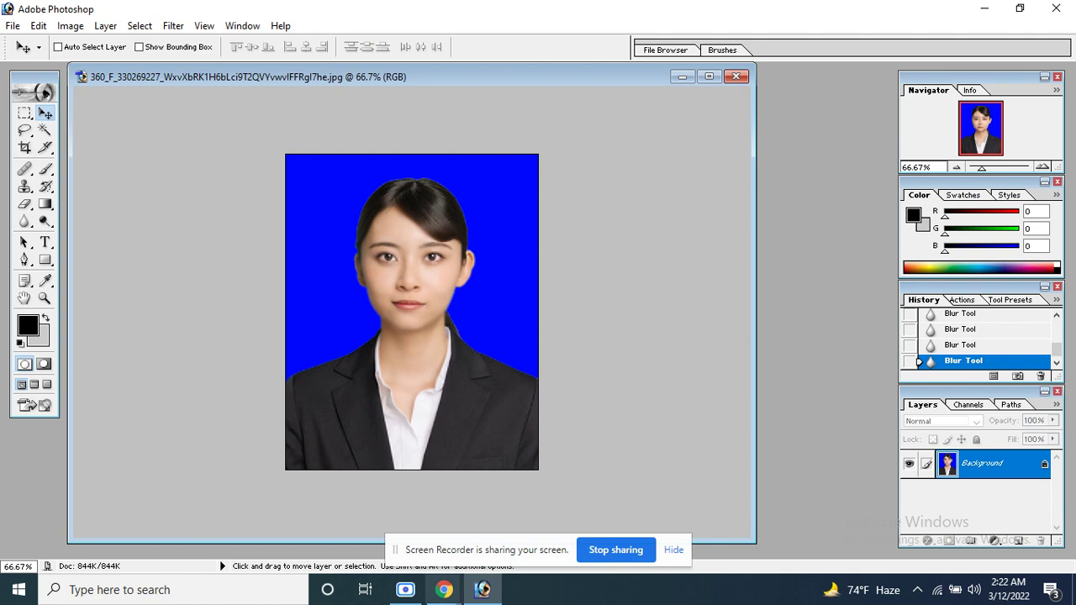
mouse_move(403, 593)
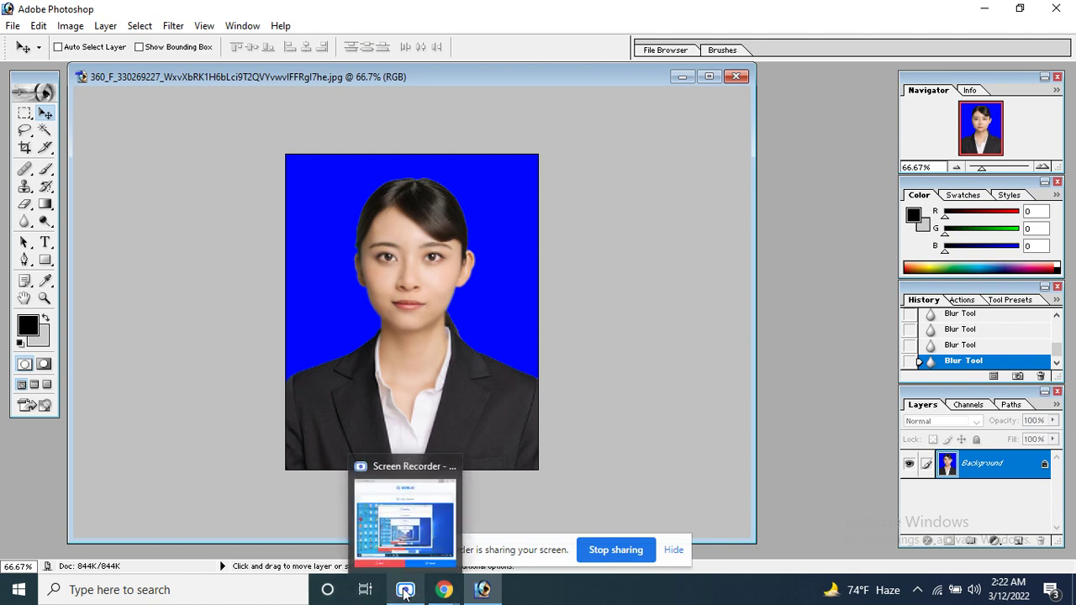
left_click(736, 78)
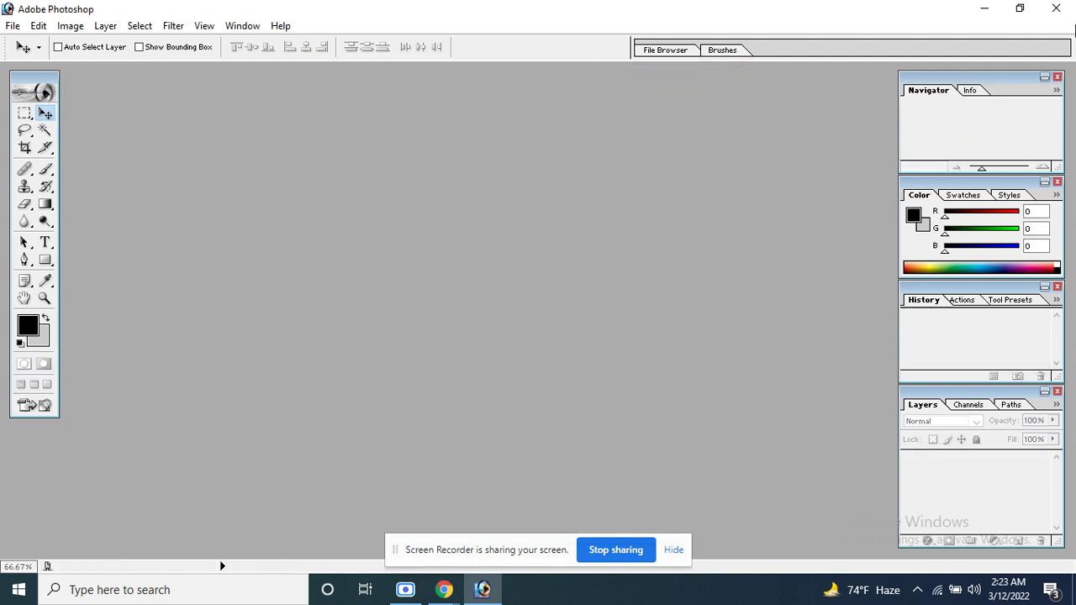
left_click(1059, 9)
left_click(405, 588)
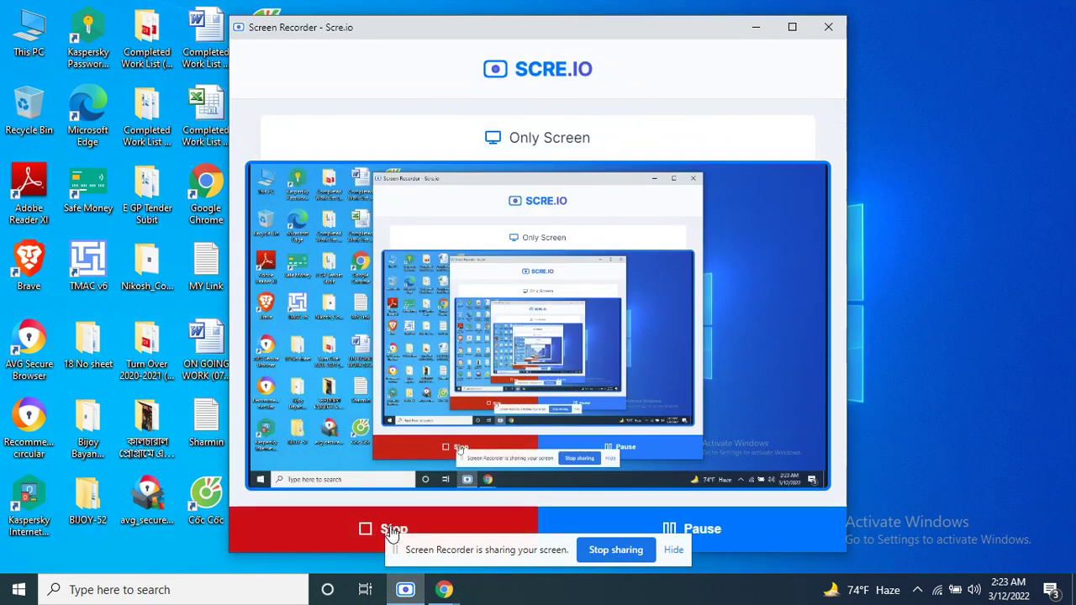
left_click(761, 26)
right_click(607, 137)
left_click(645, 195)
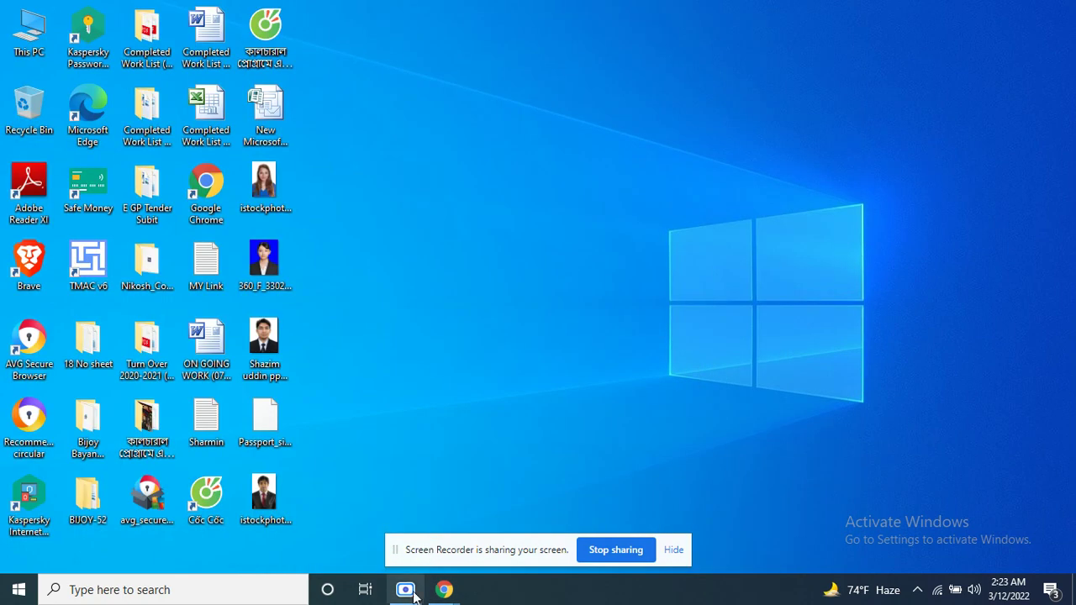
left_click(405, 590)
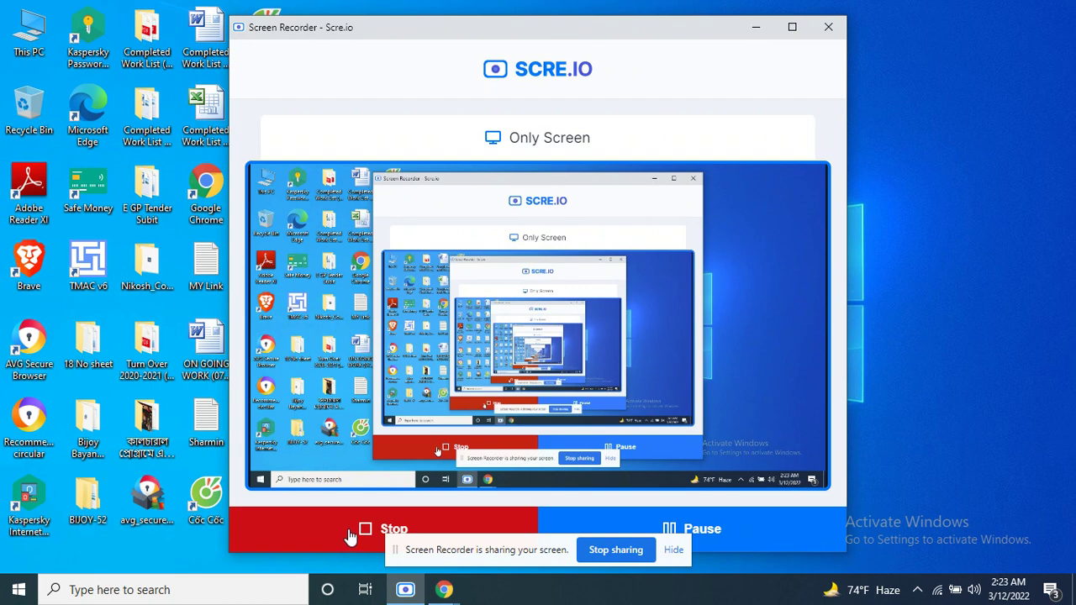